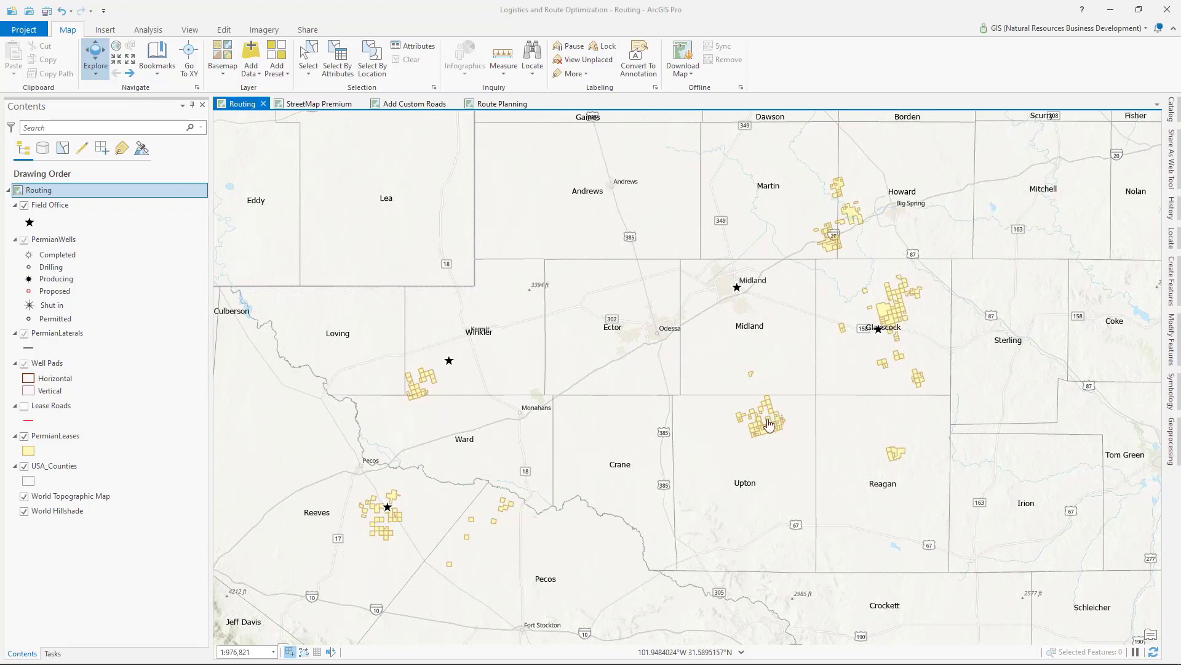
{"action": "scroll", "coordinate": [769, 425], "scroll_direction": "up", "scroll_amount": 1}
{"action": "scroll", "coordinate": [769, 425], "scroll_direction": "up", "scroll_amount": 10}
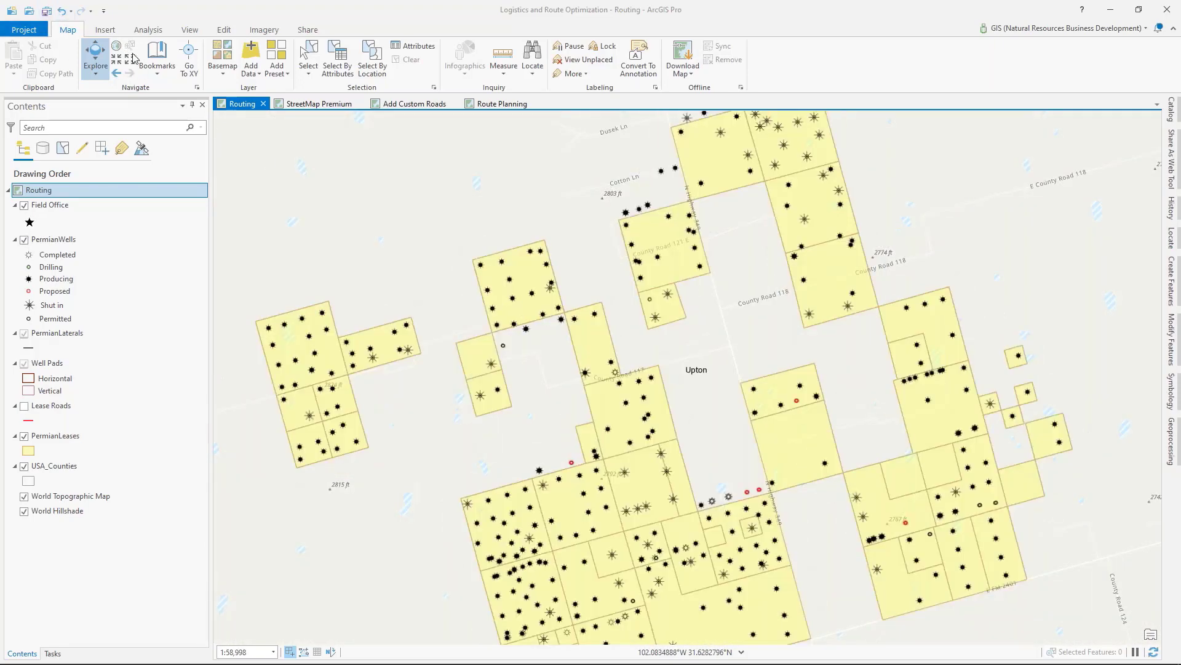
{"action": "left_click", "coordinate": [117, 73]}
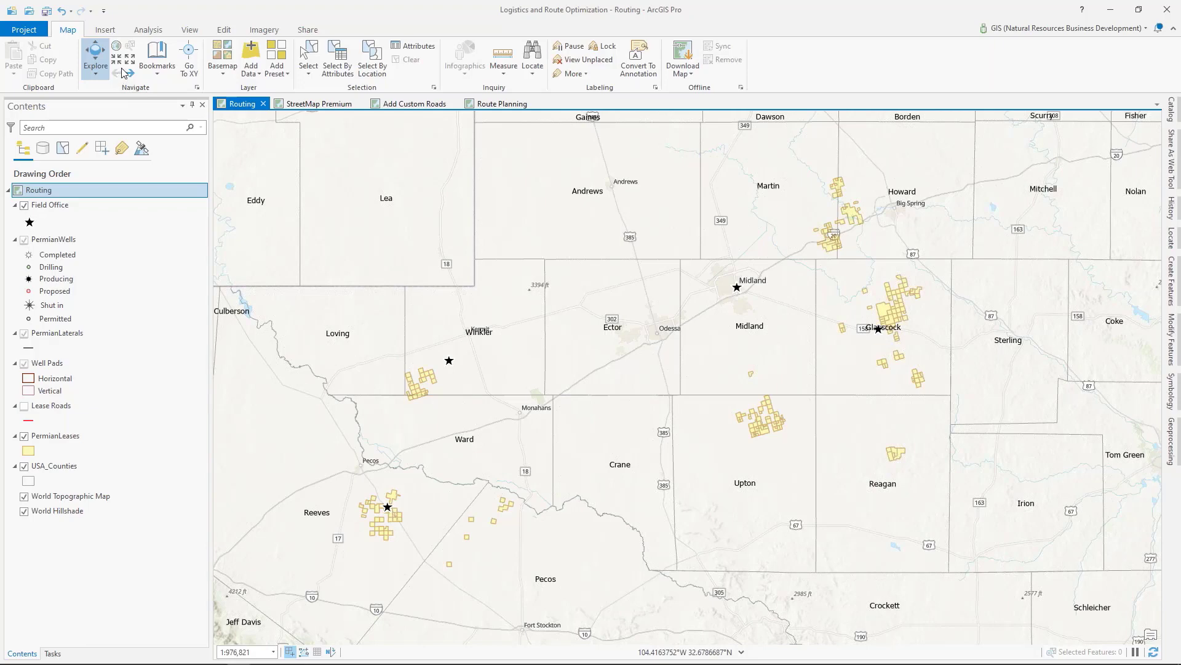
Step: Create a Route network analysis layer for finding the shortest path between stops
{"action": "left_click", "coordinate": [145, 32]}
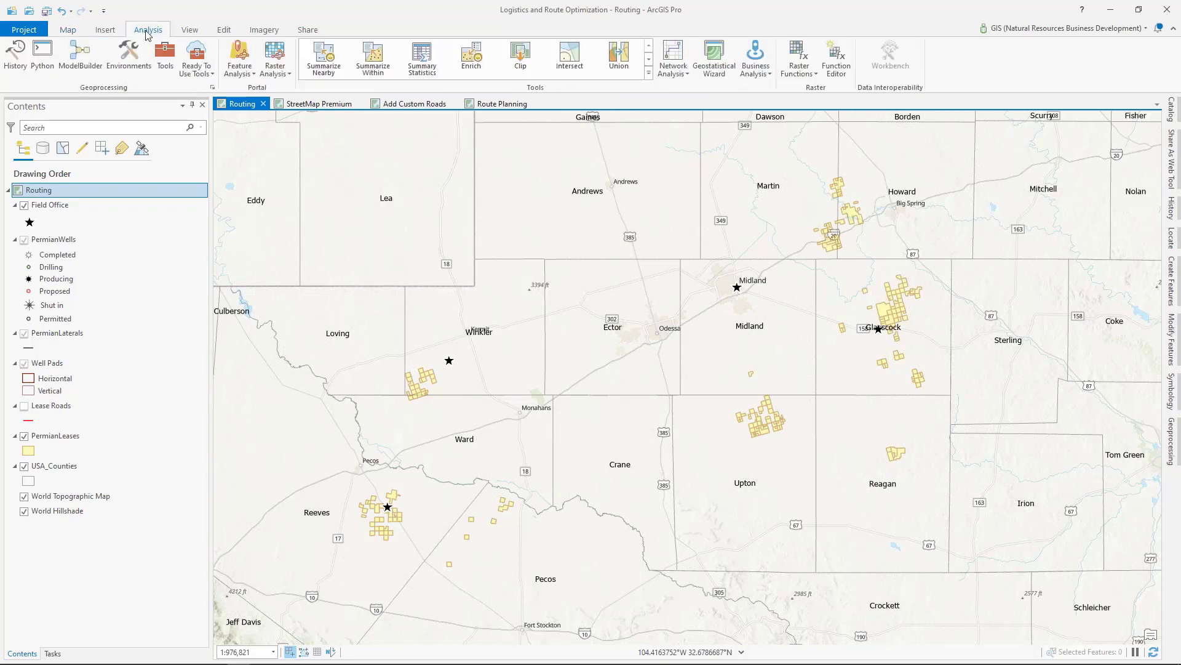
{"action": "left_click", "coordinate": [686, 76]}
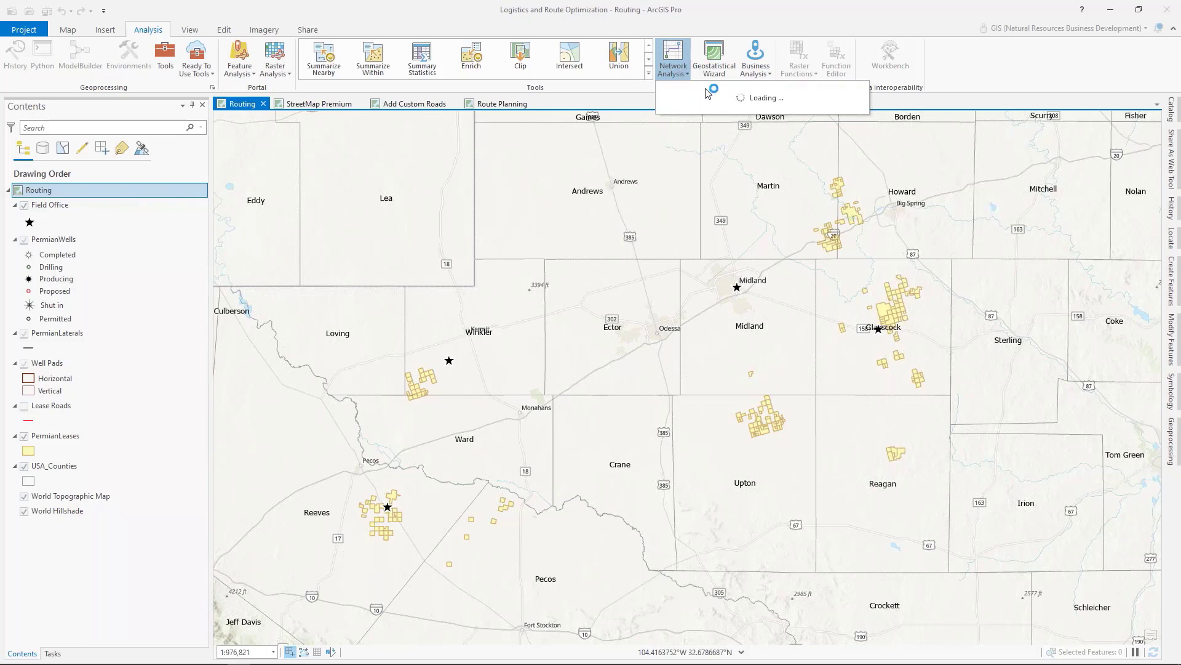
{"action": "scroll", "coordinate": [775, 427], "scroll_direction": "up", "scroll_amount": 1}
{"action": "scroll", "coordinate": [775, 427], "scroll_direction": "up", "scroll_amount": 5}
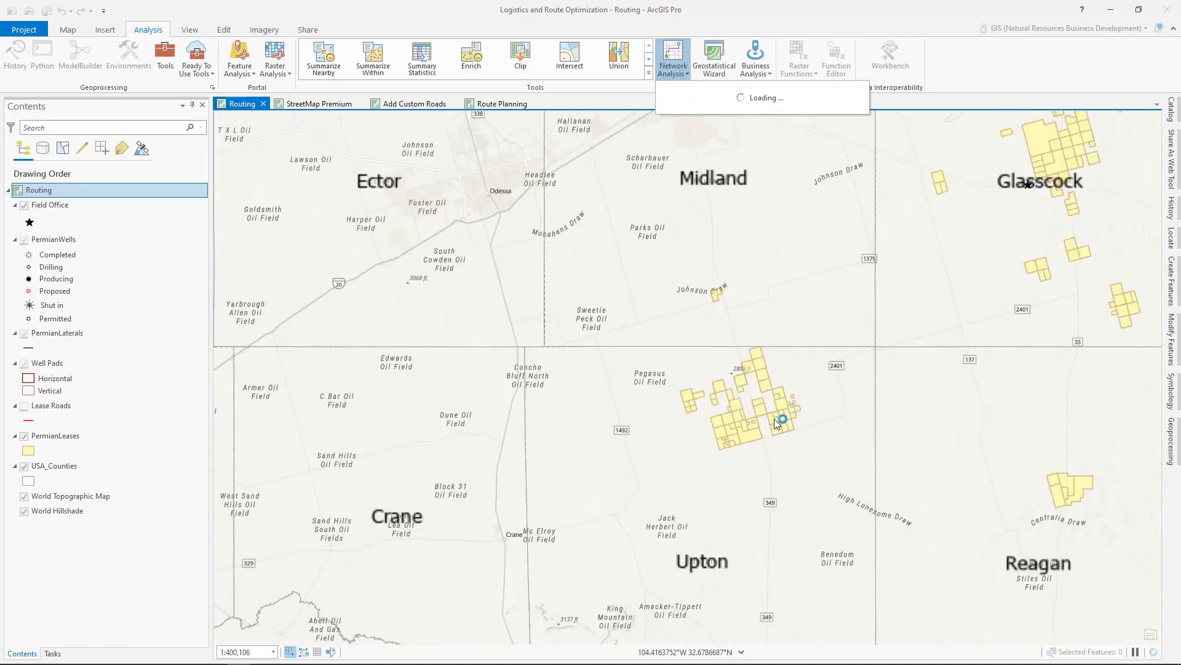
{"action": "scroll", "coordinate": [728, 419], "scroll_direction": "up", "scroll_amount": 3}
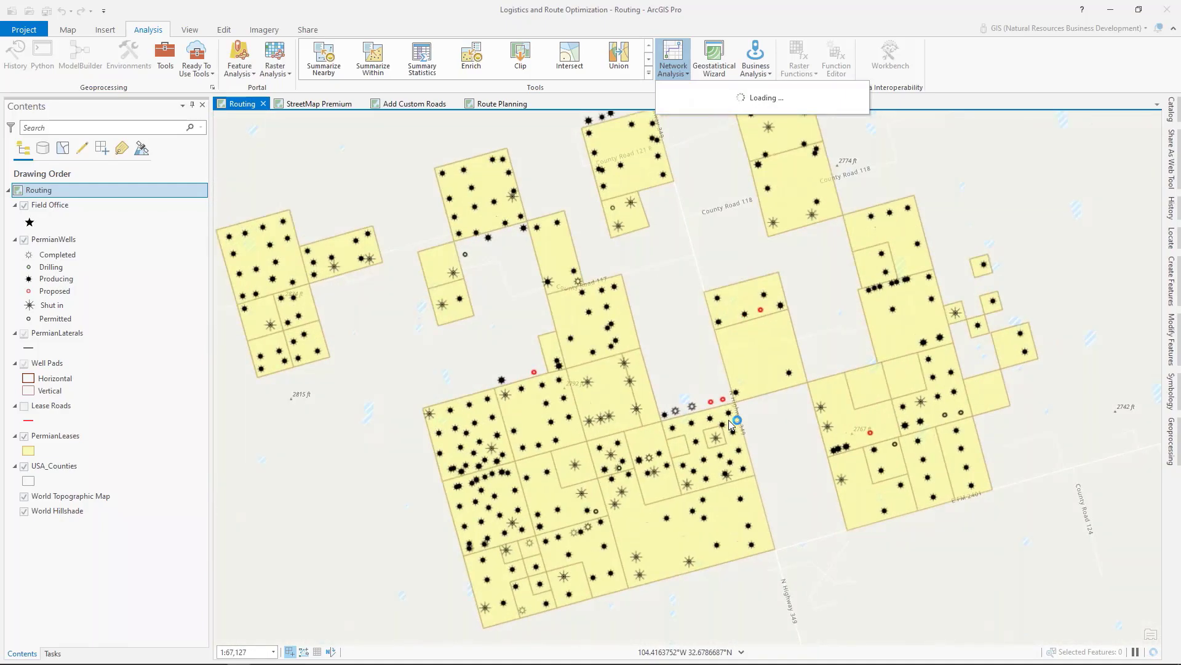
{"action": "scroll", "coordinate": [731, 425], "scroll_direction": "up", "scroll_amount": 1}
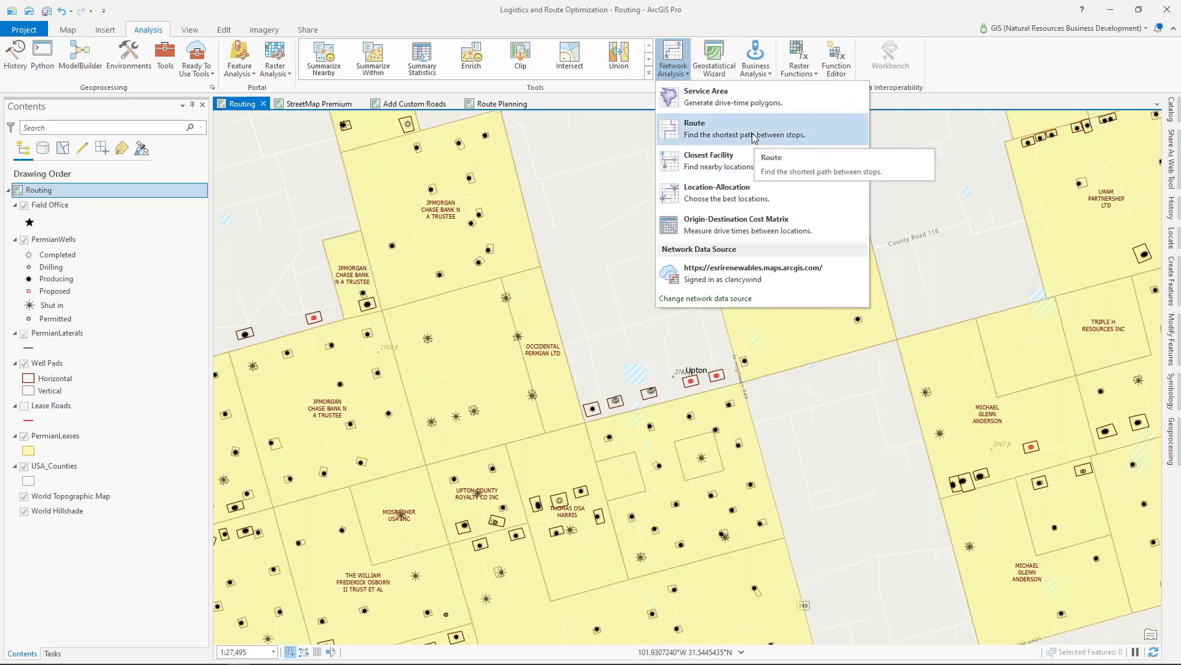
{"action": "left_click", "coordinate": [706, 134]}
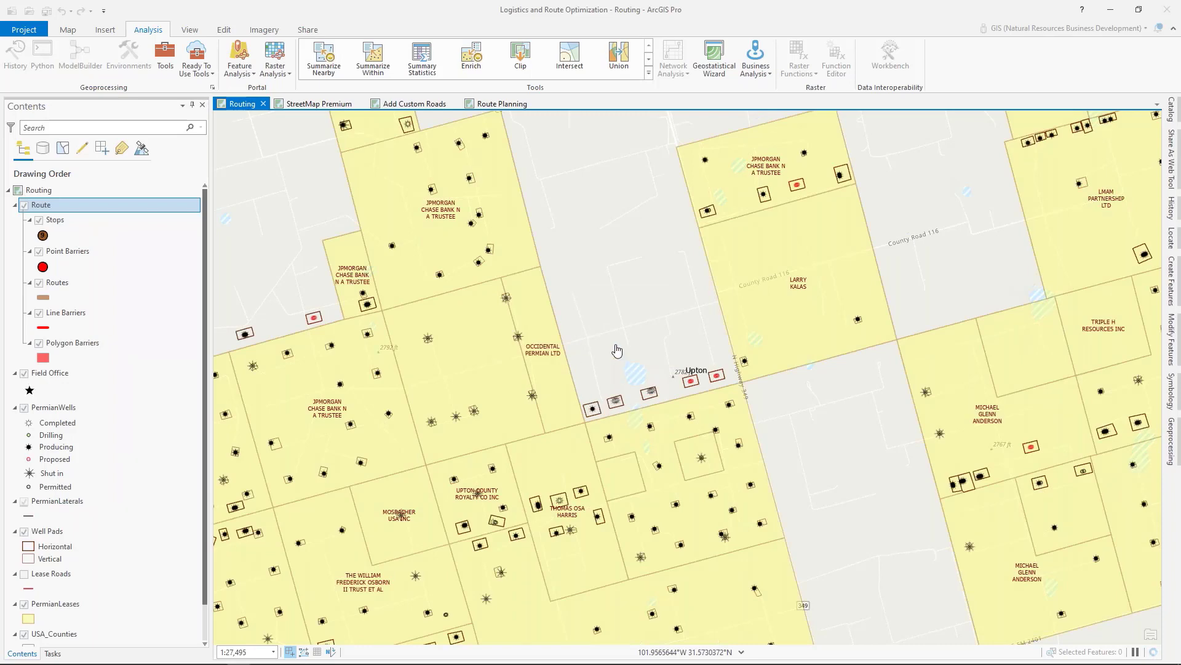
Step: Start creating features with the Route layer's Stops template and place the first stop snapped to the field office point in Glasscock County
{"action": "left_click_drag", "start_coordinate": [622, 354], "coordinate": [650, 315]}
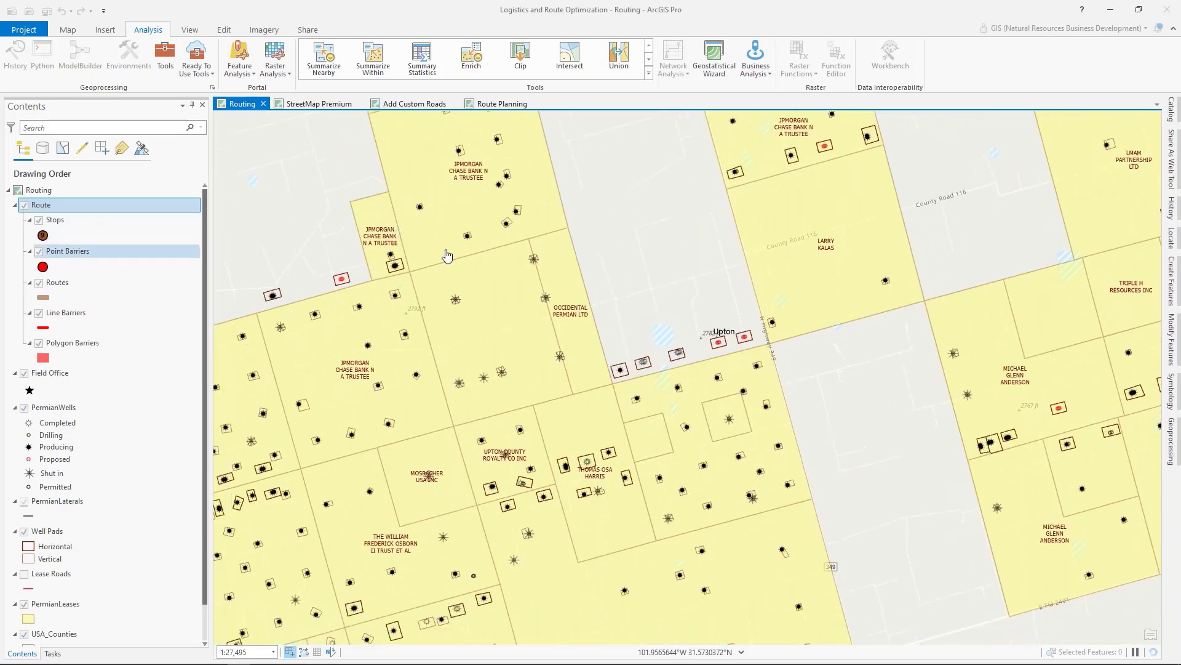
{"action": "scroll", "coordinate": [756, 416], "scroll_direction": "down", "scroll_amount": 1}
{"action": "scroll", "coordinate": [756, 416], "scroll_direction": "down", "scroll_amount": 5}
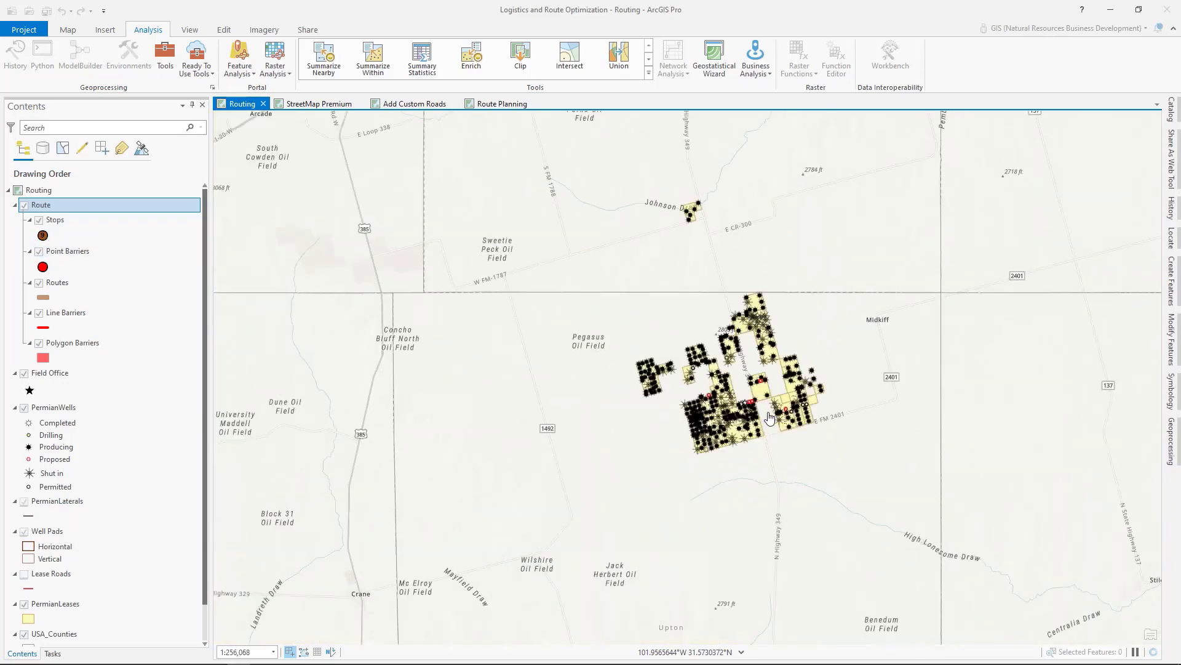
{"action": "left_click_drag", "start_coordinate": [756, 415], "coordinate": [576, 469]}
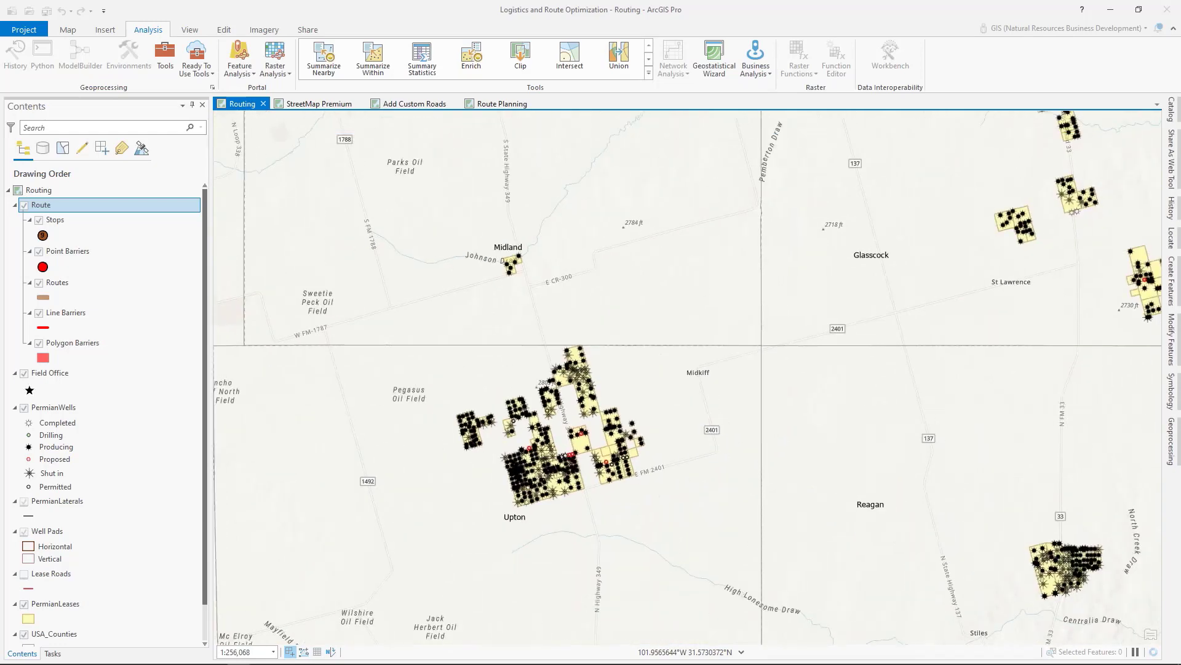
{"action": "scroll", "coordinate": [582, 466], "scroll_direction": "down", "scroll_amount": 1}
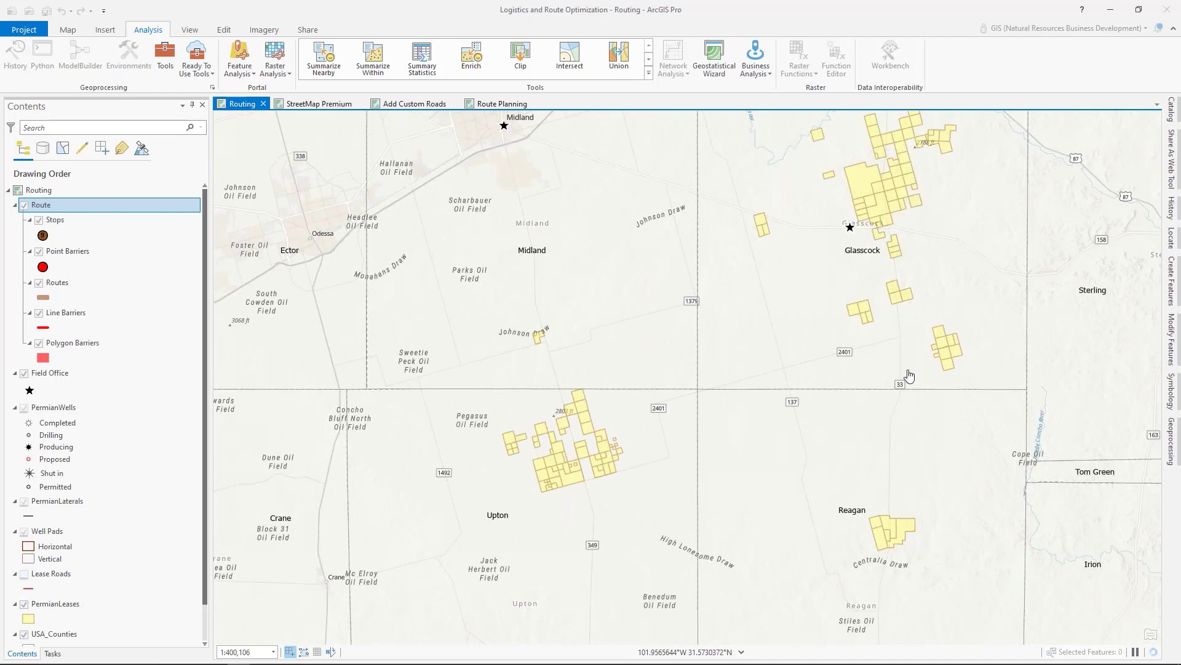
{"action": "left_click", "coordinate": [1172, 280]}
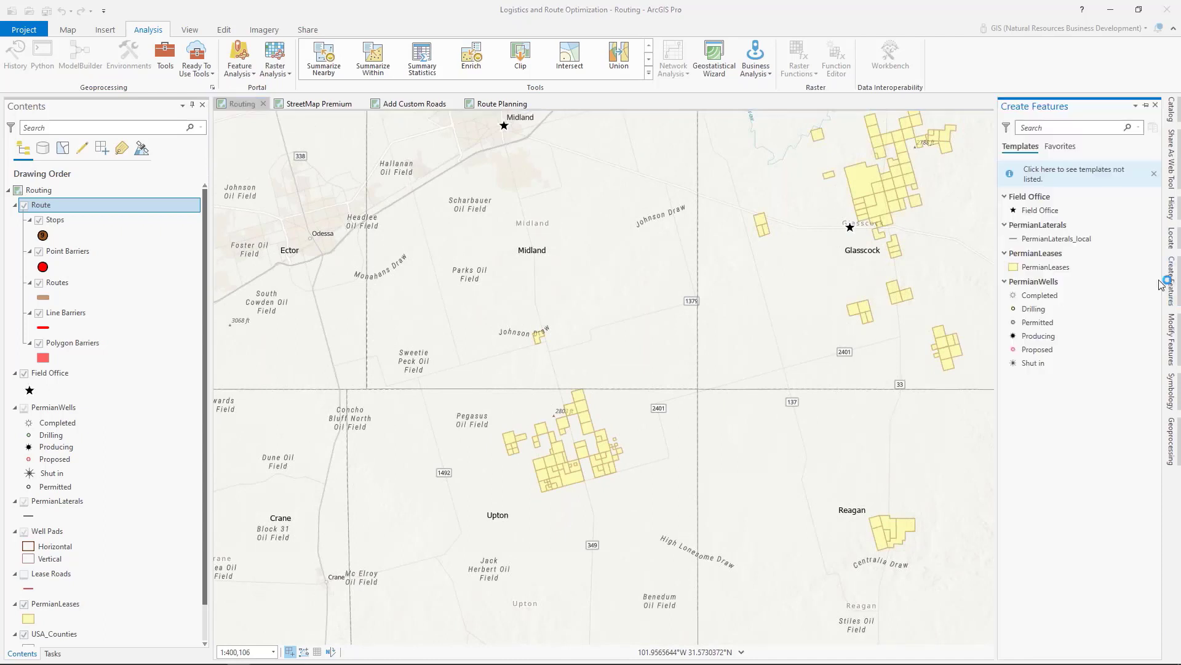
{"action": "left_click", "coordinate": [67, 312]}
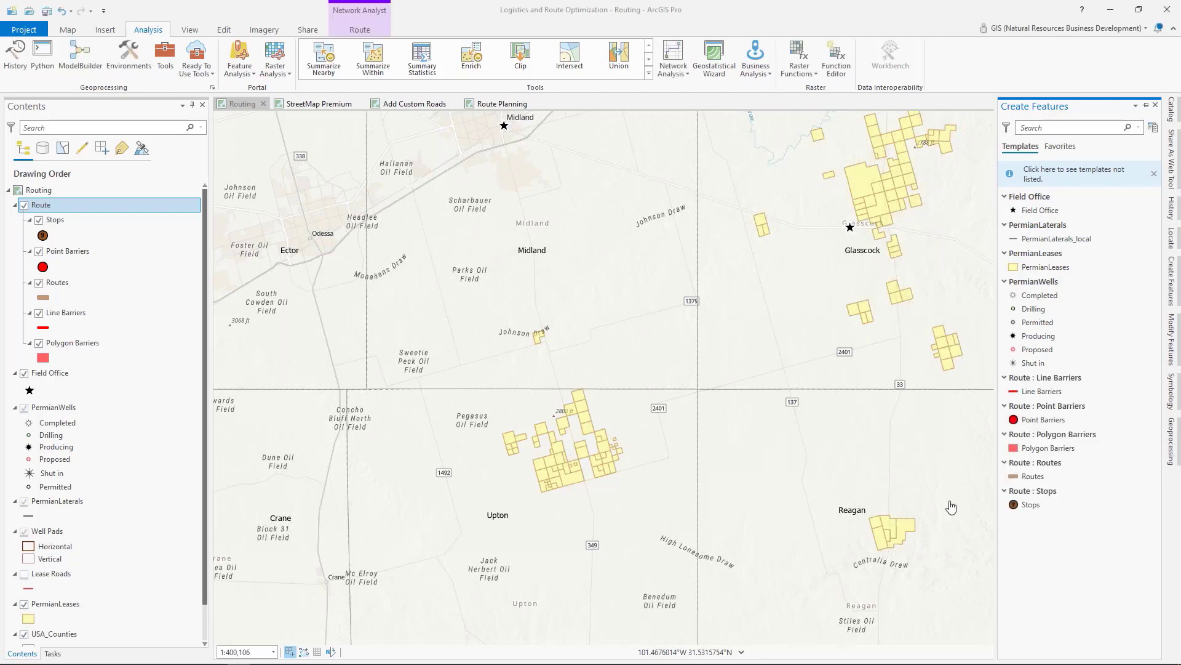
{"action": "left_click", "coordinate": [1024, 505]}
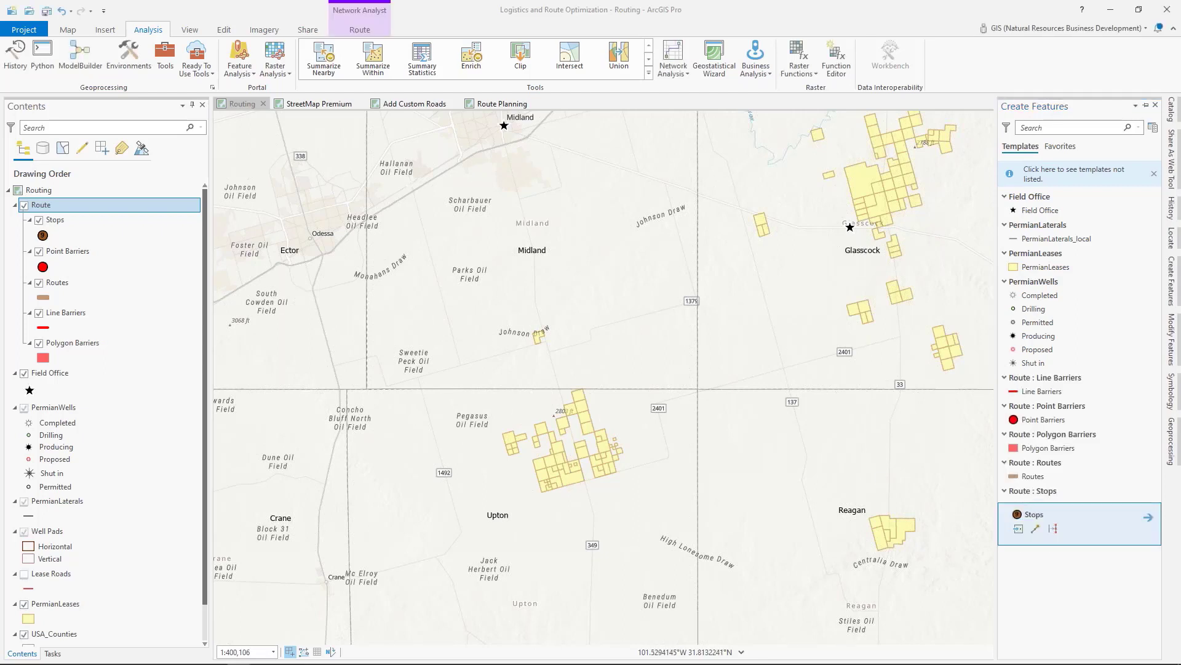
{"action": "left_click", "coordinate": [857, 234]}
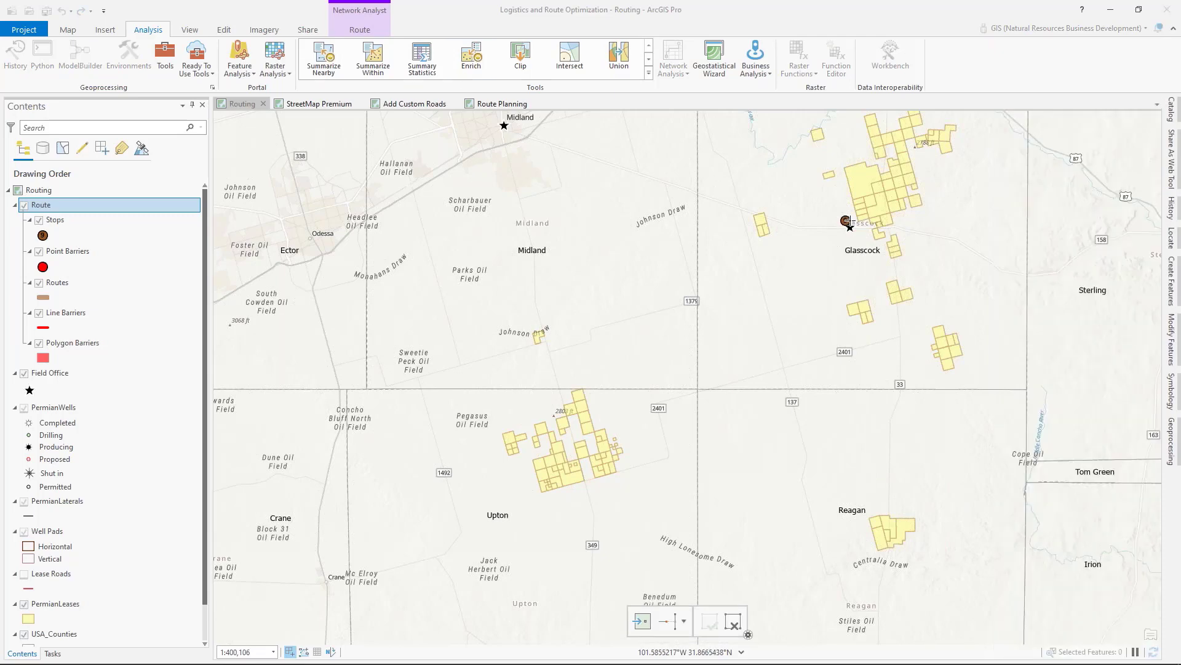
{"action": "scroll", "coordinate": [861, 237], "scroll_direction": "up", "scroll_amount": 5}
{"action": "scroll", "coordinate": [866, 242], "scroll_direction": "up", "scroll_amount": 4}
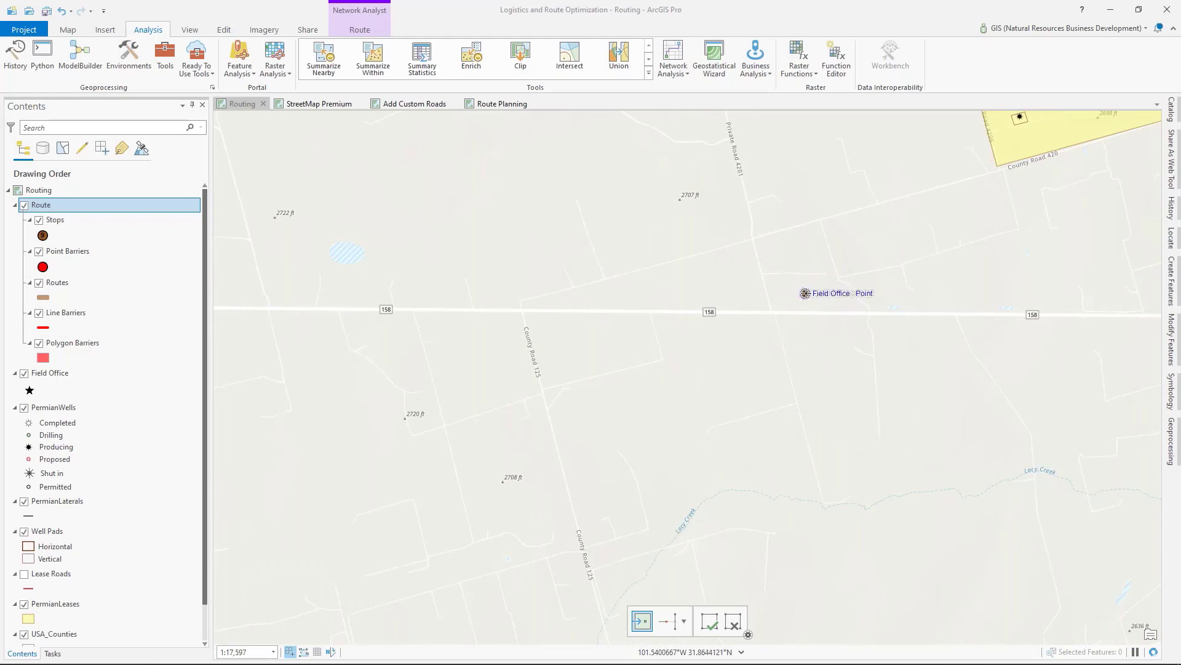
{"action": "left_click", "coordinate": [805, 293]}
Step: Search the map layers for the well CC 4045 WEST D 5HM
{"action": "scroll", "coordinate": [762, 303], "scroll_direction": "down", "scroll_amount": 12}
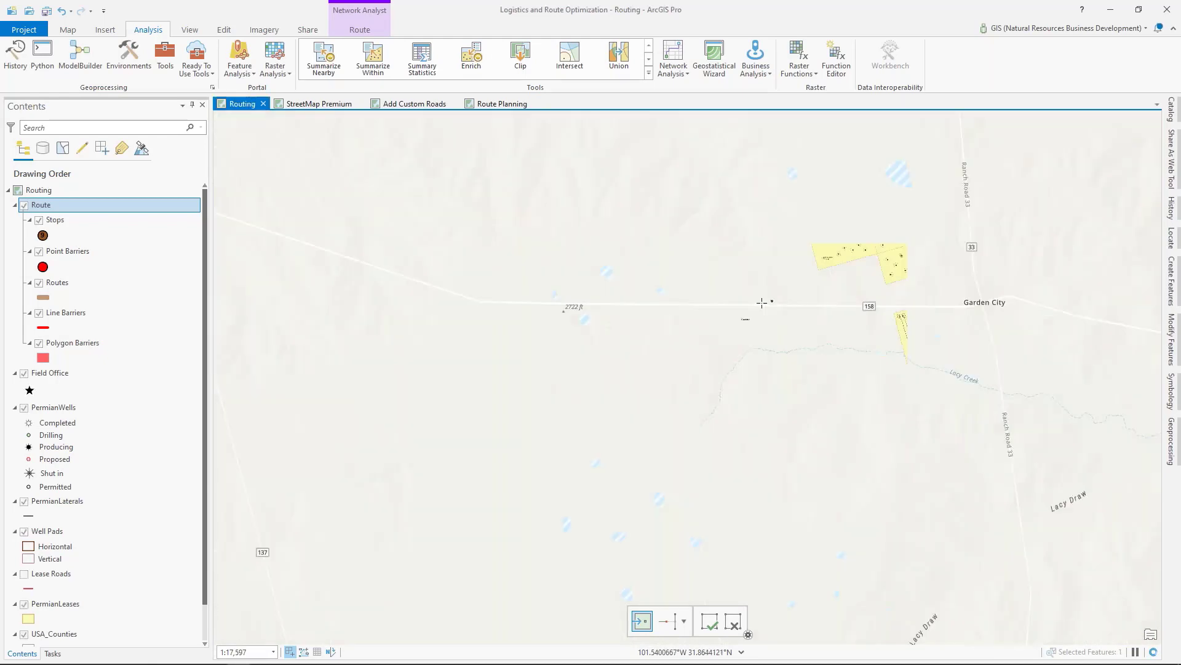
{"action": "left_click", "coordinate": [1173, 240]}
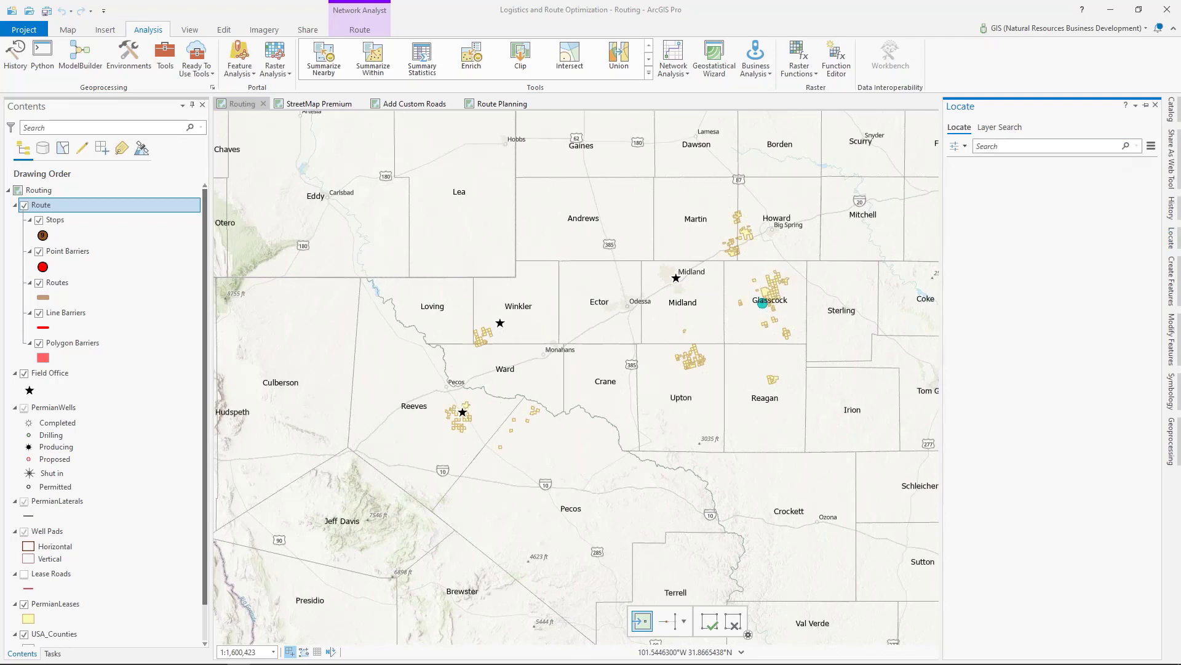
{"action": "left_click", "coordinate": [1005, 148]}
{"action": "type", "text": "CC 4045 WEST D 5HM"}
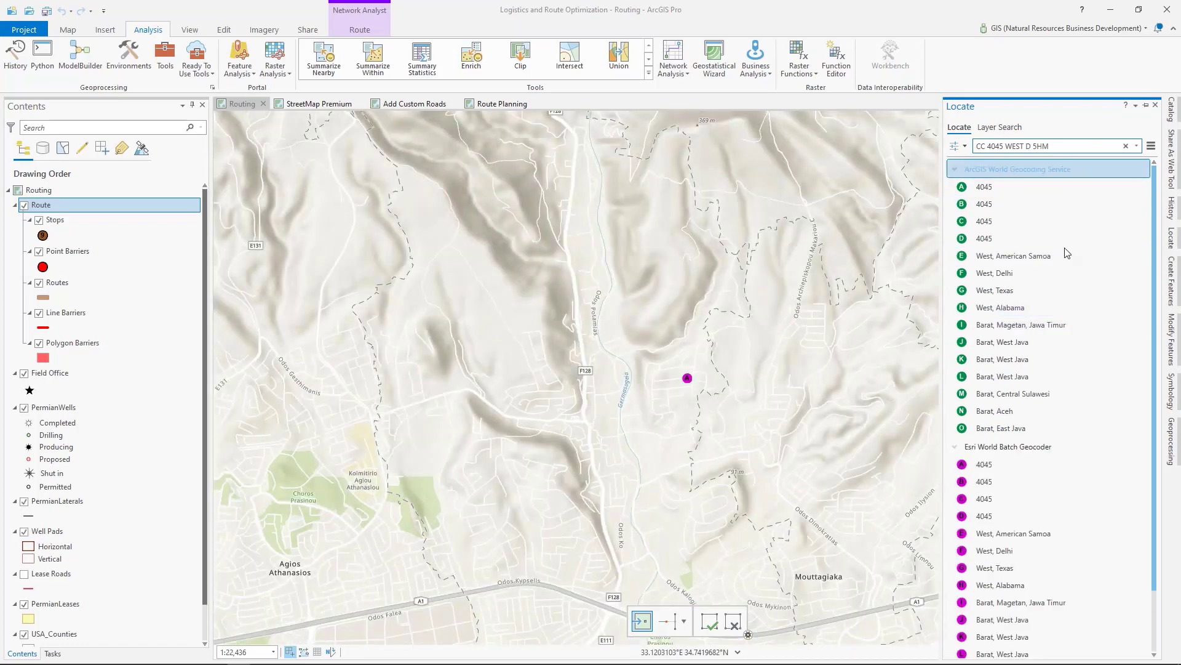
{"action": "scroll", "coordinate": [1066, 254], "scroll_direction": "down", "scroll_amount": 3}
{"action": "scroll", "coordinate": [1063, 253], "scroll_direction": "up", "scroll_amount": 3}
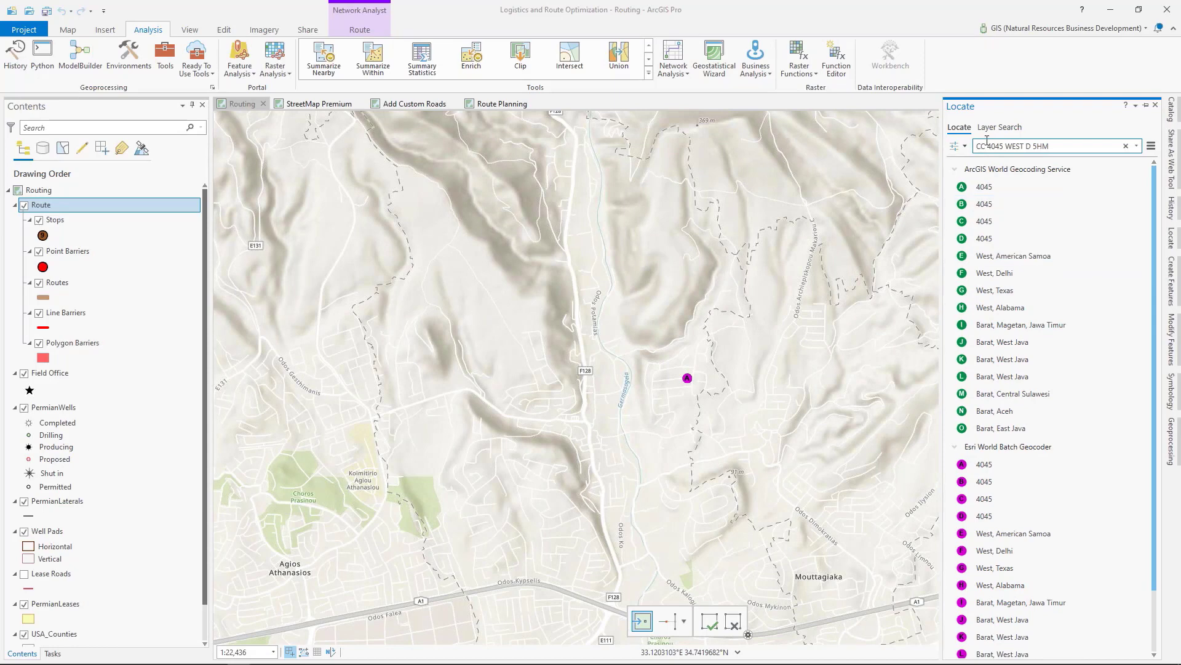
{"action": "left_click", "coordinate": [1001, 128]}
{"action": "key", "text": "Return"}
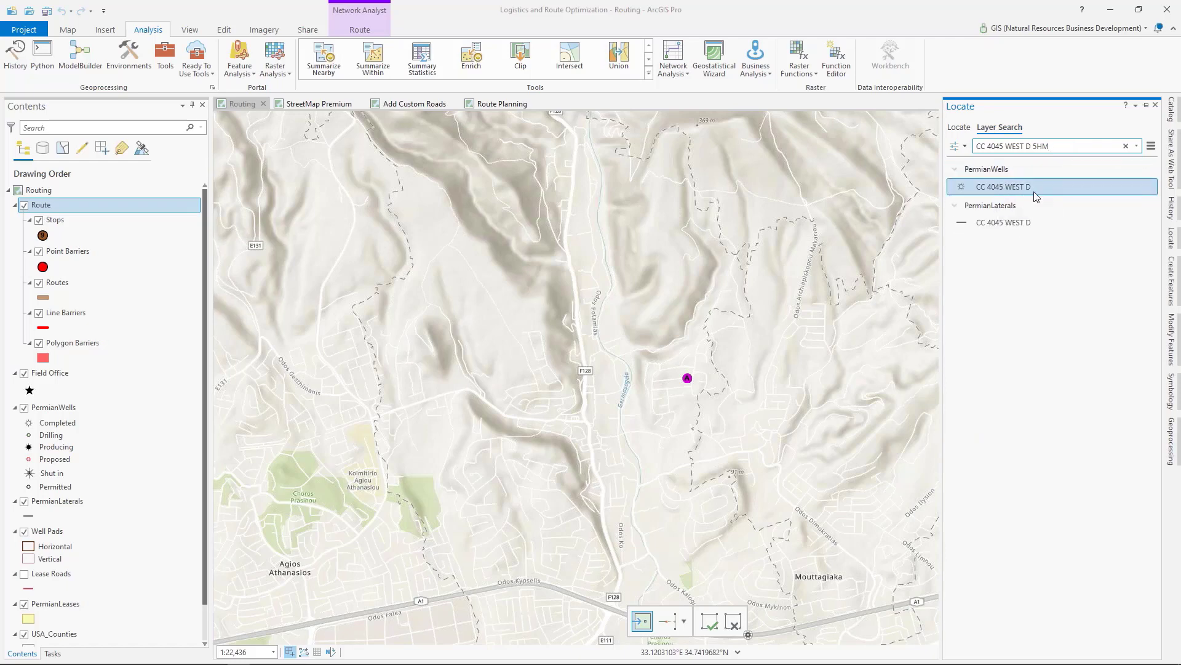
Step: Return to the previous map extent, open the pop-up of the PermianWells search result CC 4045 WEST D, and zoom to that well
{"action": "left_click", "coordinate": [65, 27]}
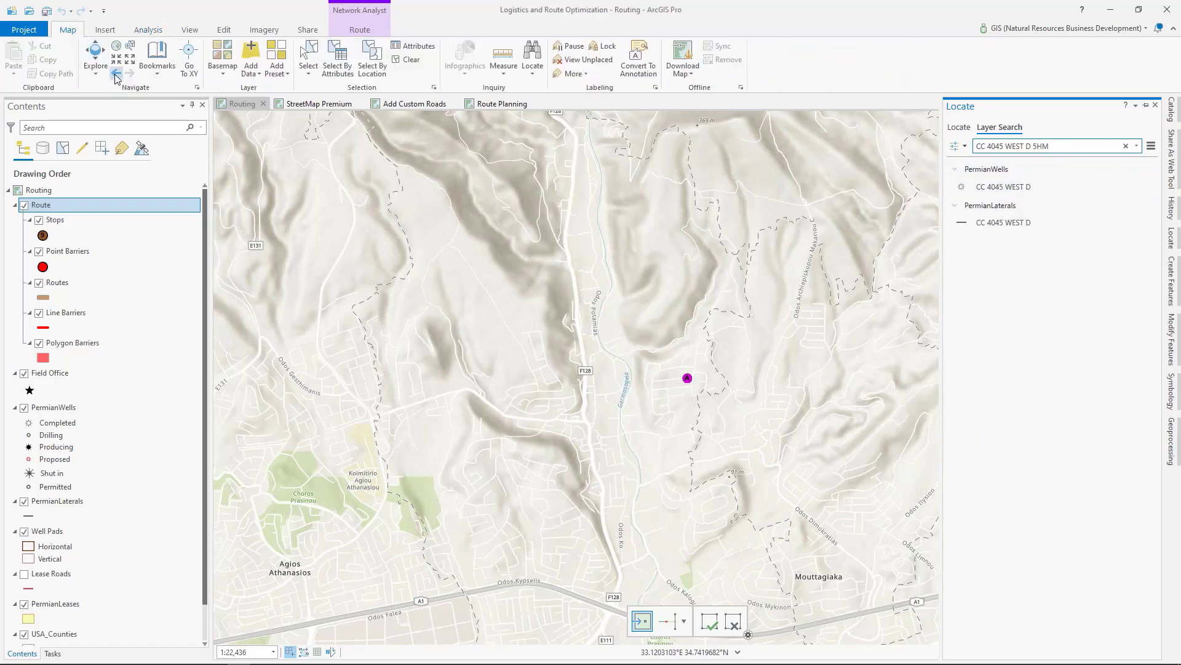
{"action": "left_click", "coordinate": [116, 76]}
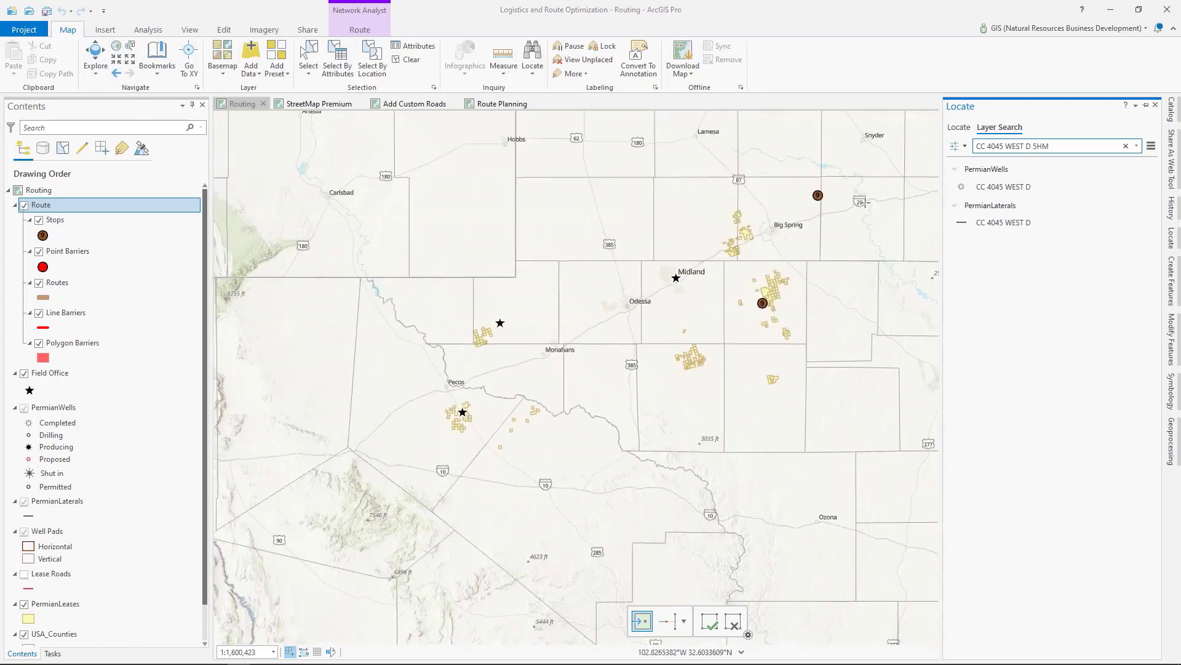
{"action": "left_click", "coordinate": [1009, 187]}
{"action": "right_click", "coordinate": [1015, 187]}
{"action": "left_click", "coordinate": [1044, 227]}
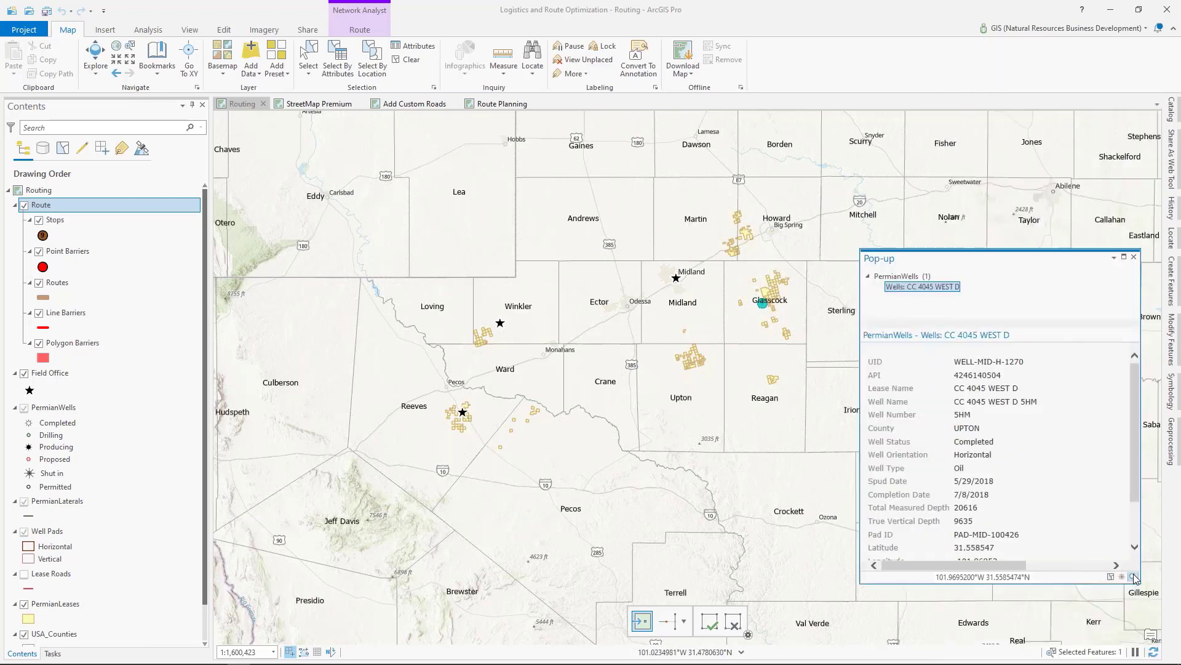
{"action": "left_click", "coordinate": [1134, 577]}
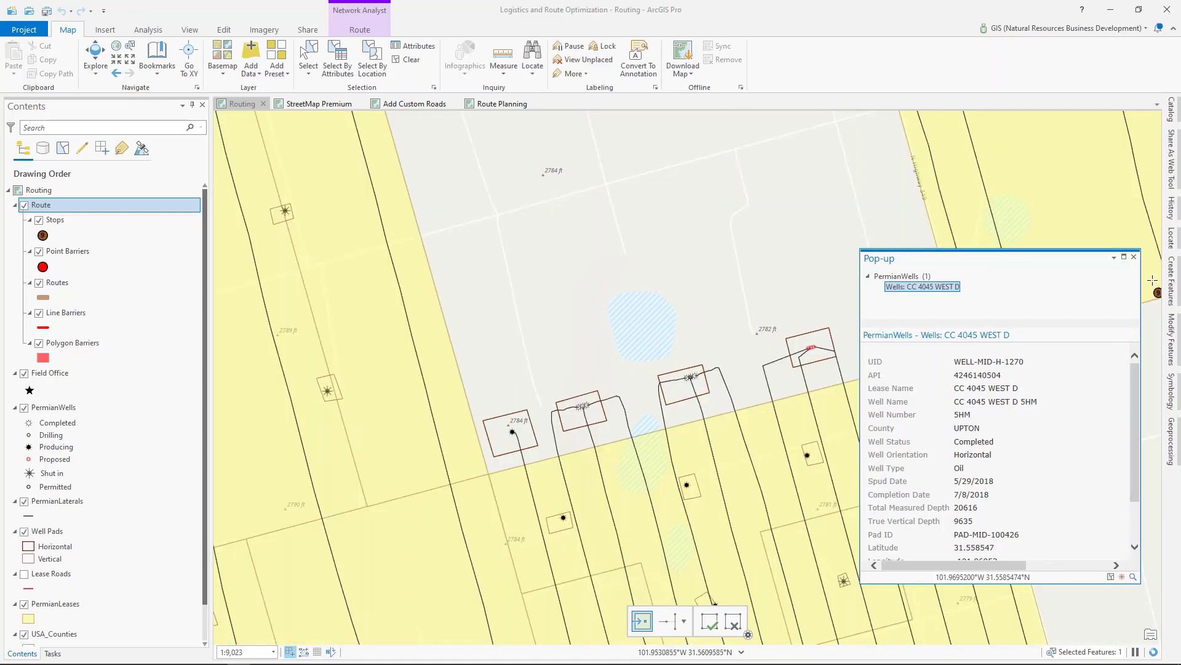
Step: Close the well's pop-up and place the second stop snapped to the CC 4045 WEST D 5HM well point
{"action": "left_click", "coordinate": [1134, 257]}
{"action": "scroll", "coordinate": [692, 387], "scroll_direction": "up", "scroll_amount": 3}
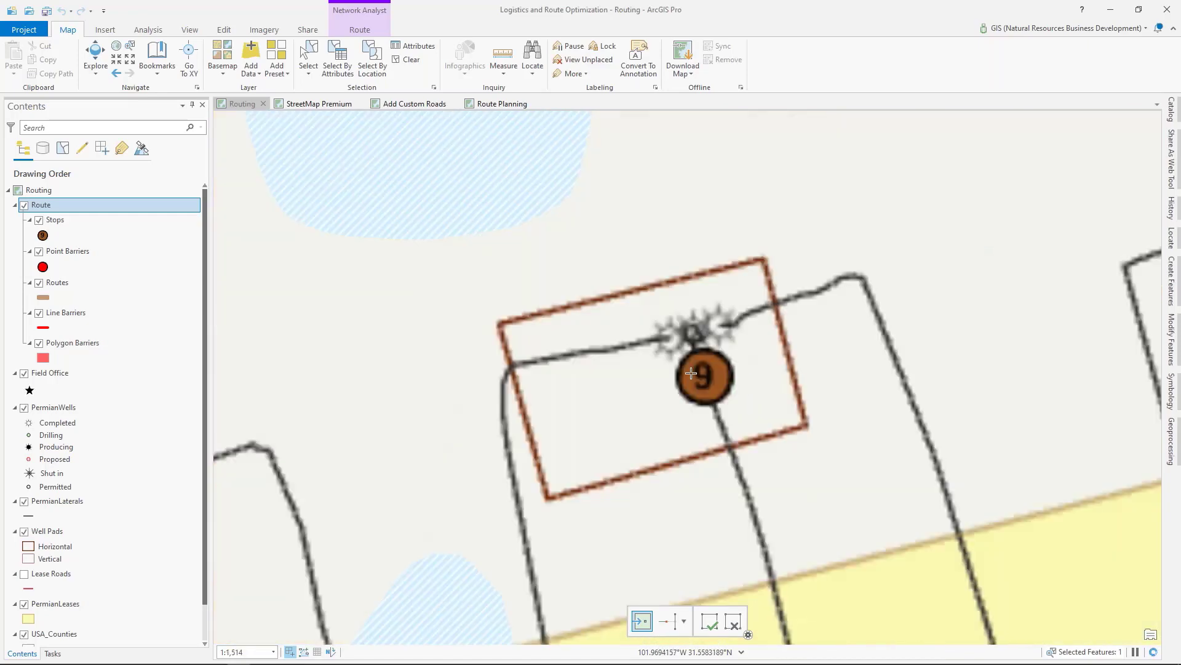
{"action": "left_click", "coordinate": [672, 337]}
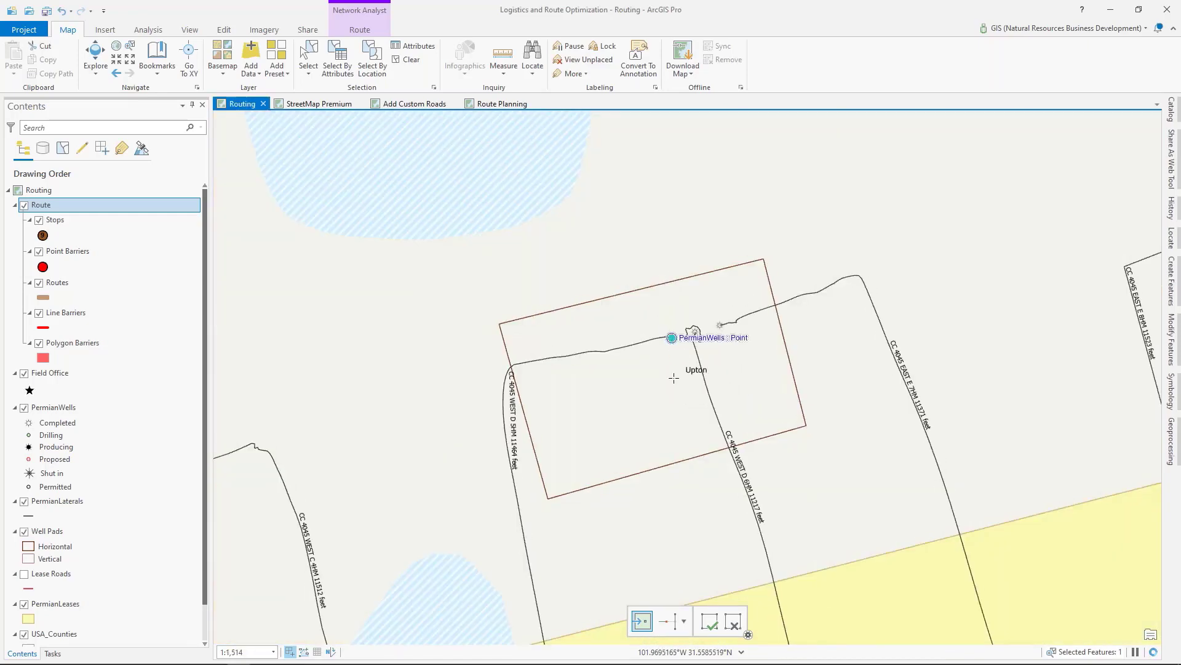
Step: Solve the route from the field office to the well using Driving Time mode and the Use Current stop sequence
{"action": "scroll", "coordinate": [675, 384], "scroll_direction": "down", "scroll_amount": 10}
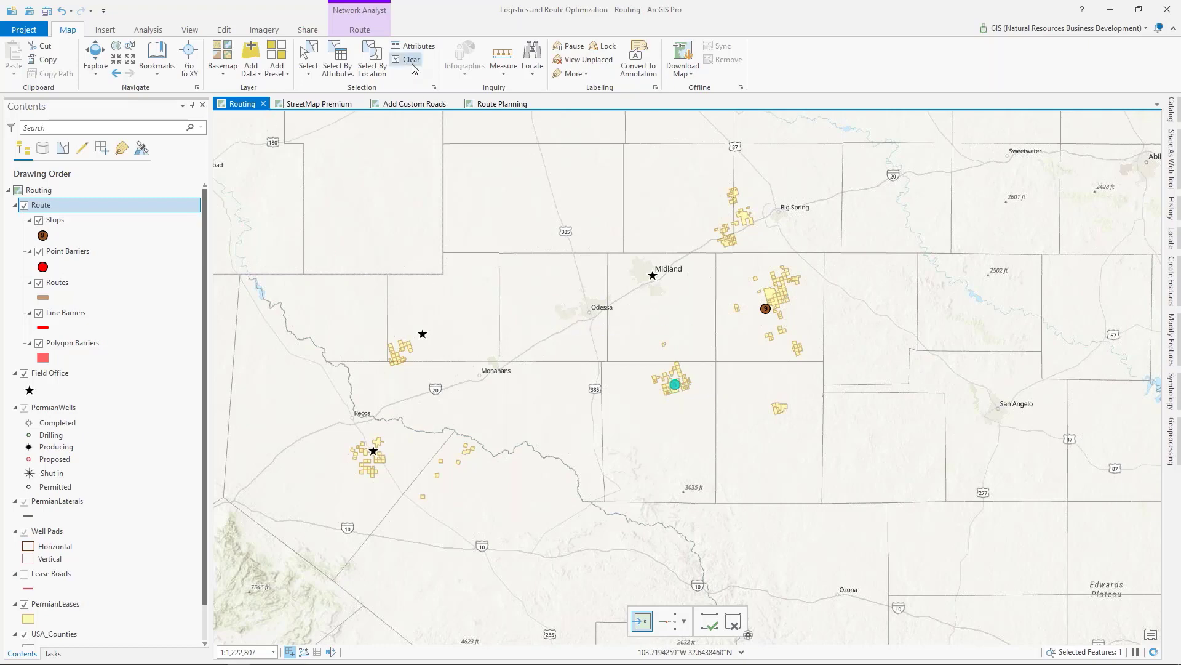
{"action": "left_click", "coordinate": [359, 32]}
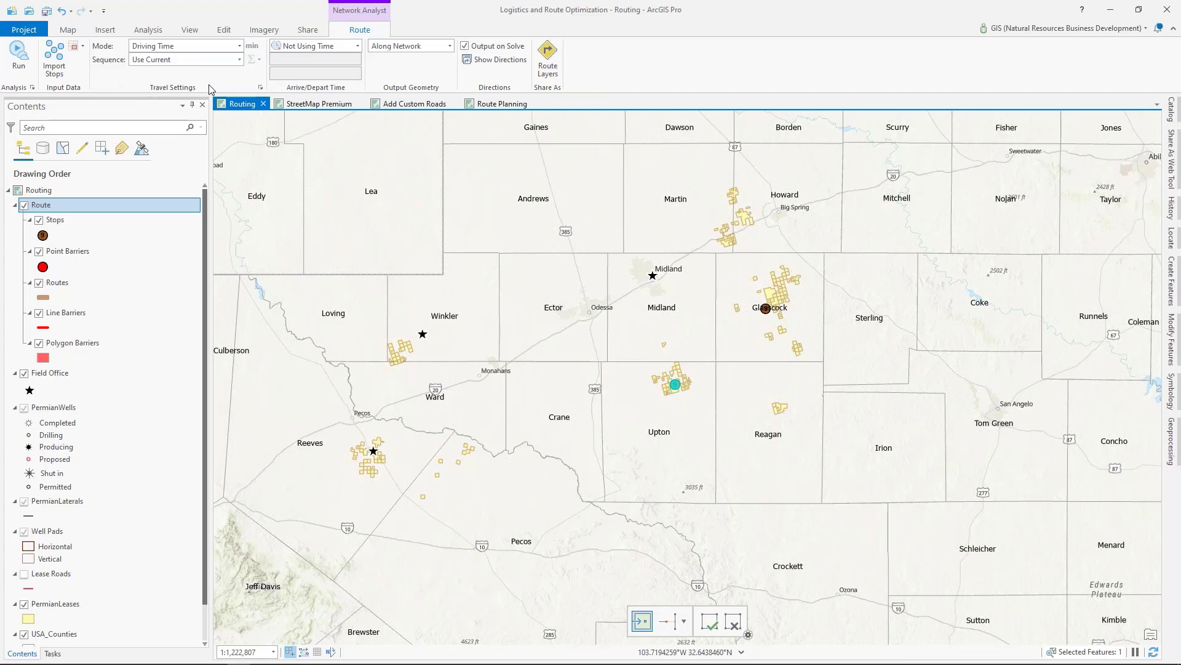
{"action": "left_click", "coordinate": [238, 59]}
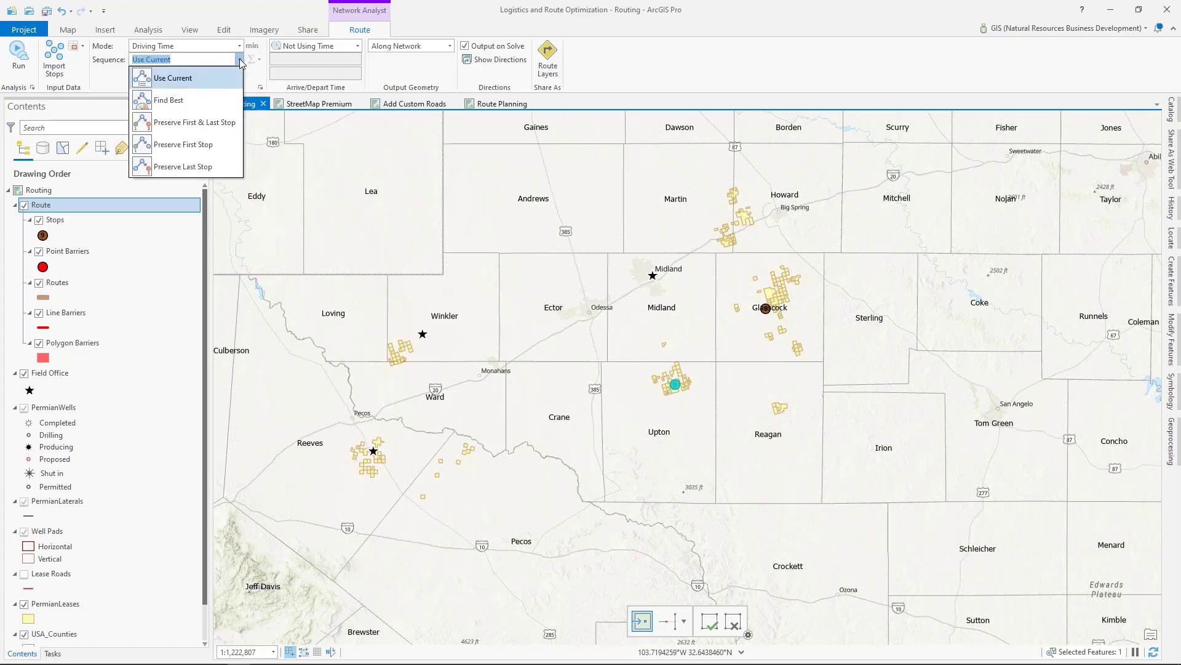
{"action": "left_click", "coordinate": [240, 61]}
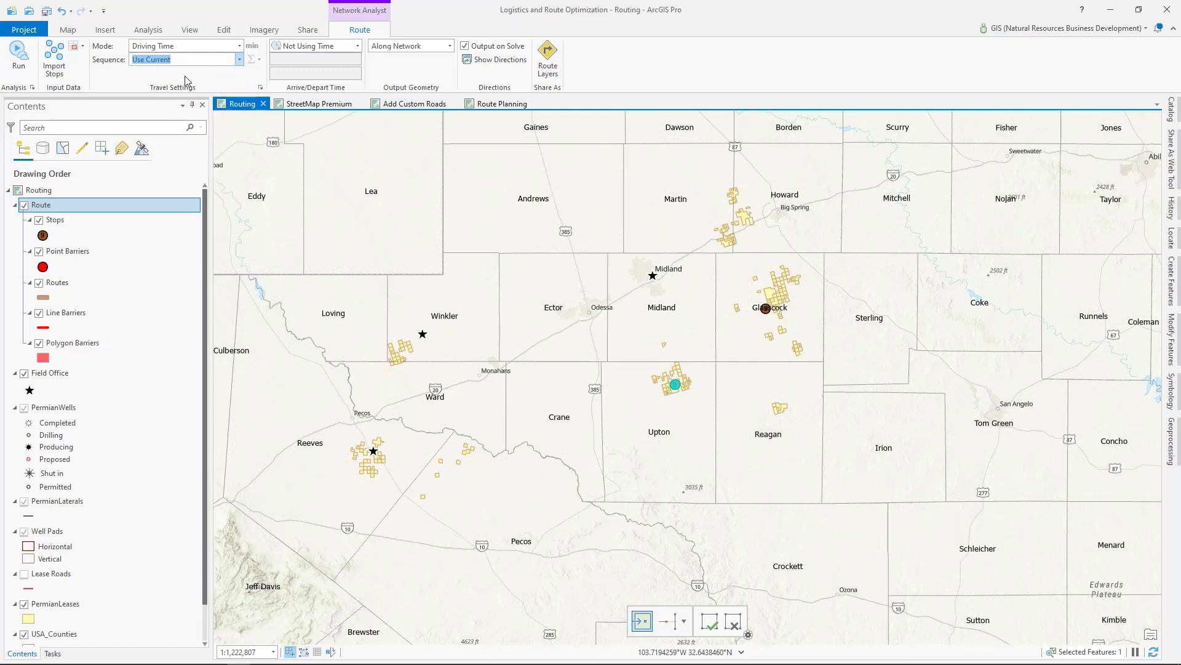
{"action": "left_click", "coordinate": [14, 64]}
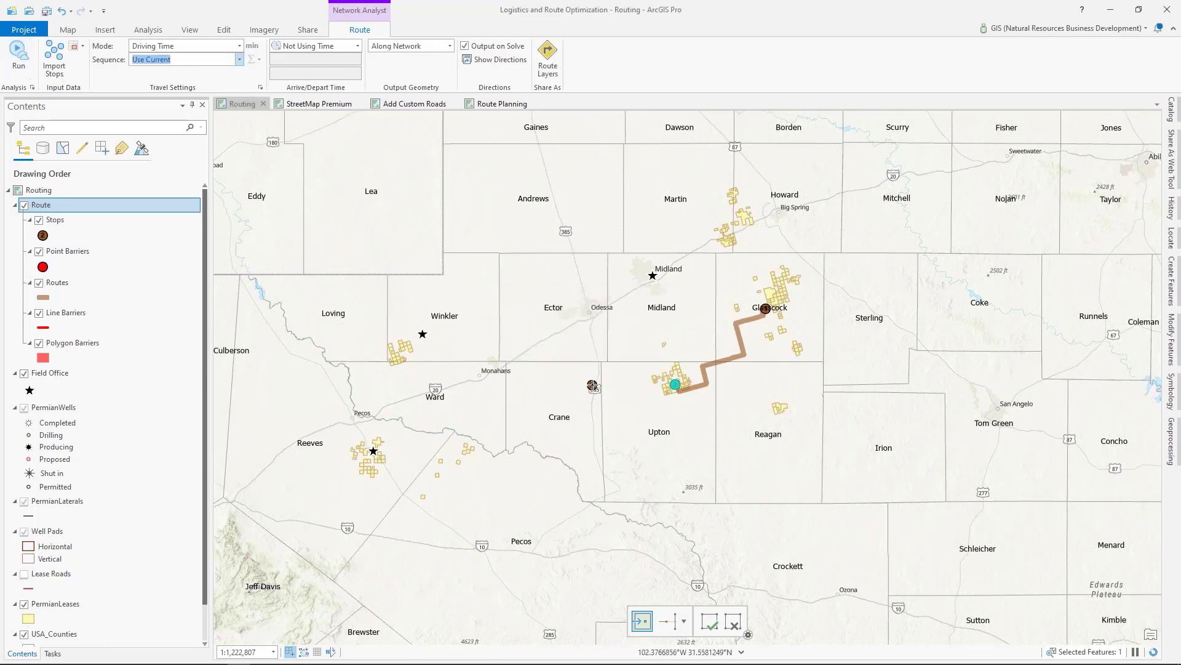
Step: Inspect where the solved route ends near the second stop and show the Lease Roads layer around the well pads
{"action": "left_click", "coordinate": [68, 29]}
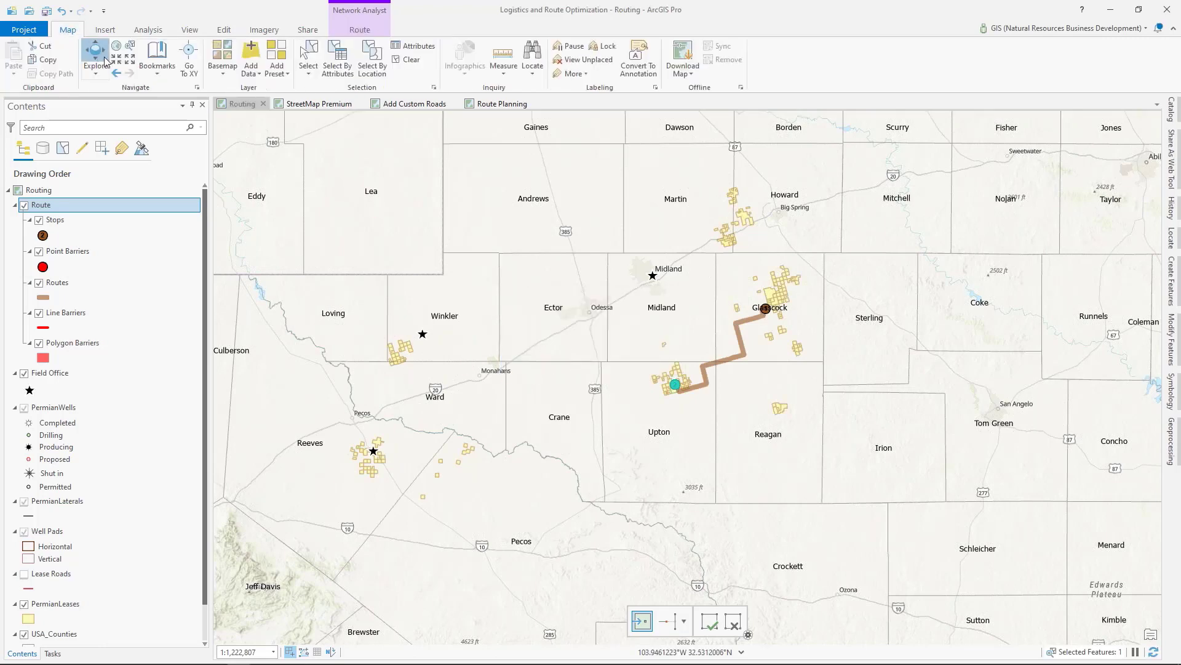
{"action": "scroll", "coordinate": [677, 386], "scroll_direction": "up", "scroll_amount": 5}
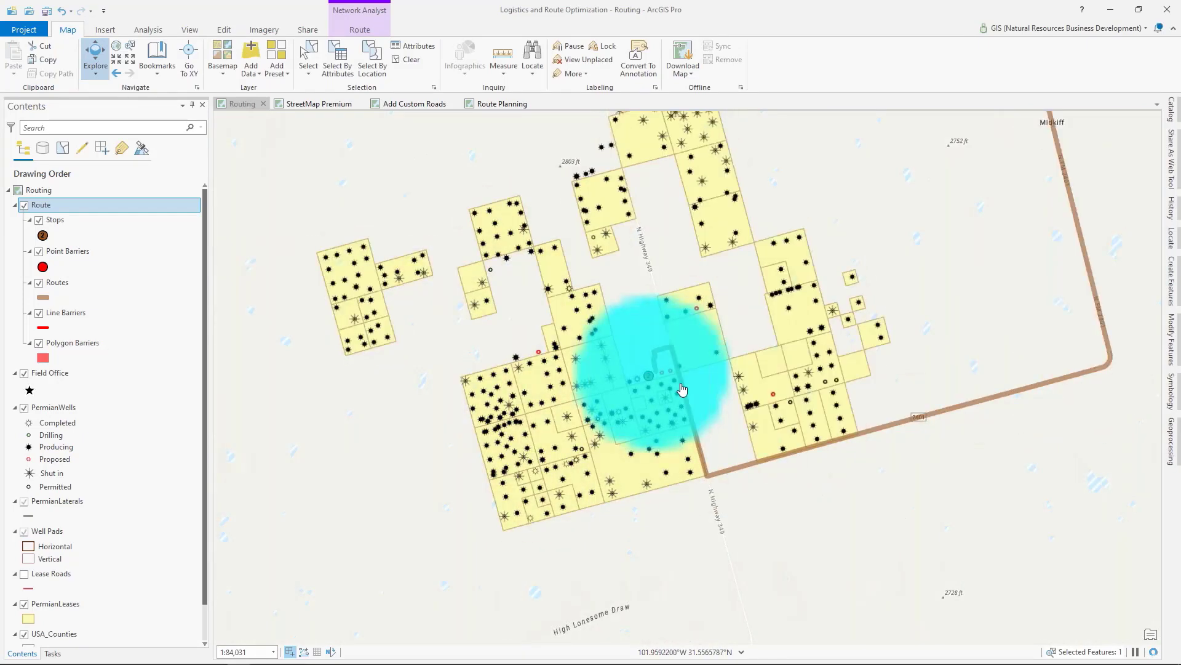
{"action": "scroll", "coordinate": [910, 342], "scroll_direction": "down", "scroll_amount": 3}
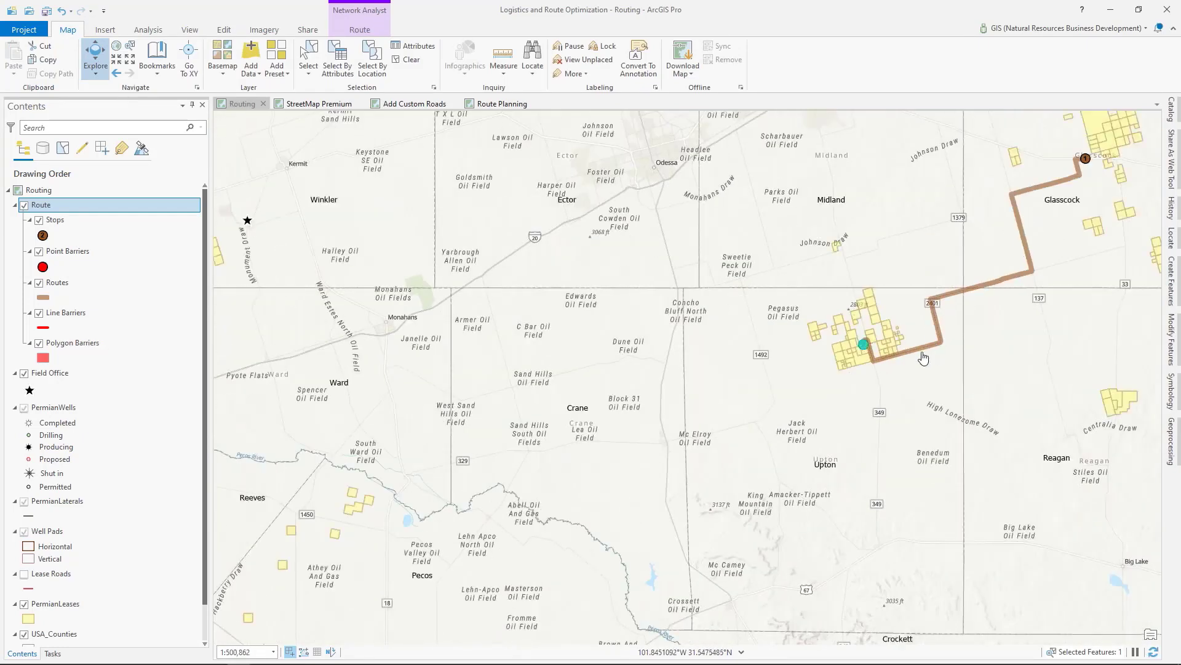
{"action": "scroll", "coordinate": [877, 335], "scroll_direction": "up", "scroll_amount": 5}
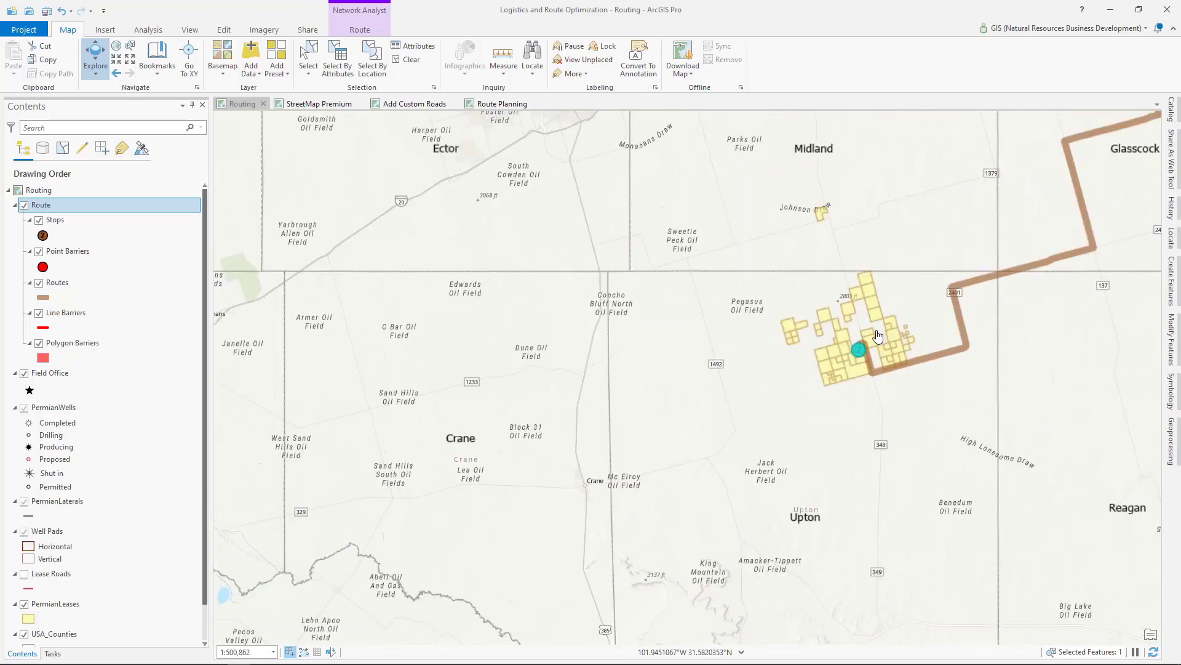
{"action": "scroll", "coordinate": [827, 431], "scroll_direction": "up", "scroll_amount": 3}
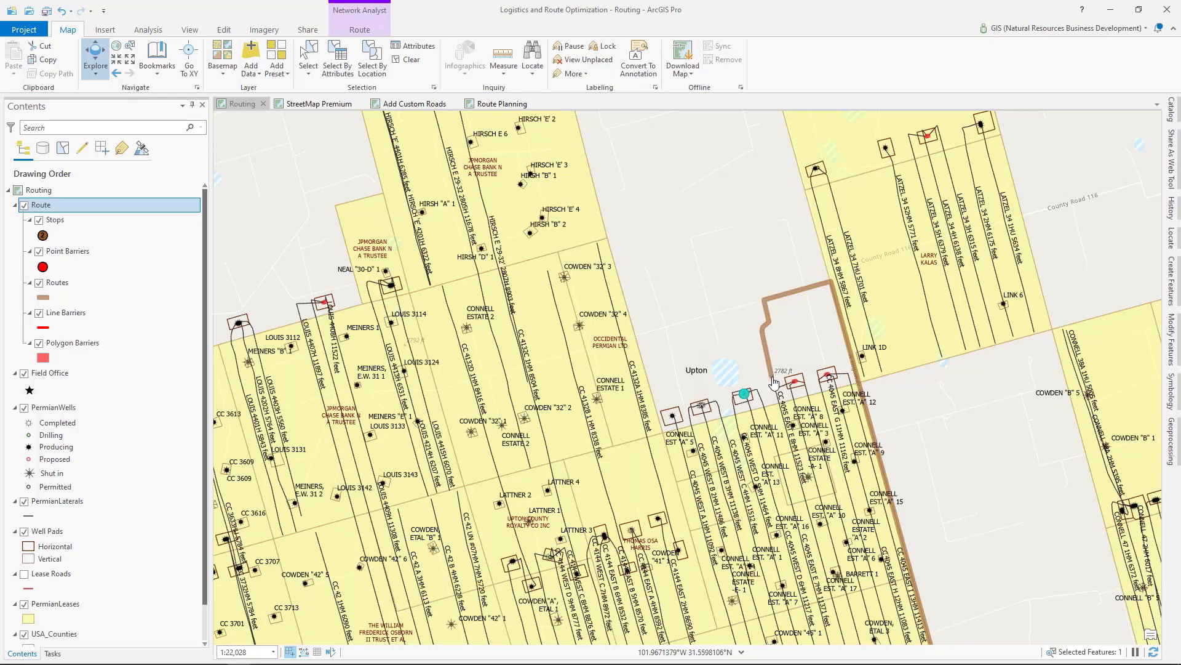
{"action": "left_click_drag", "start_coordinate": [770, 389], "coordinate": [724, 361]}
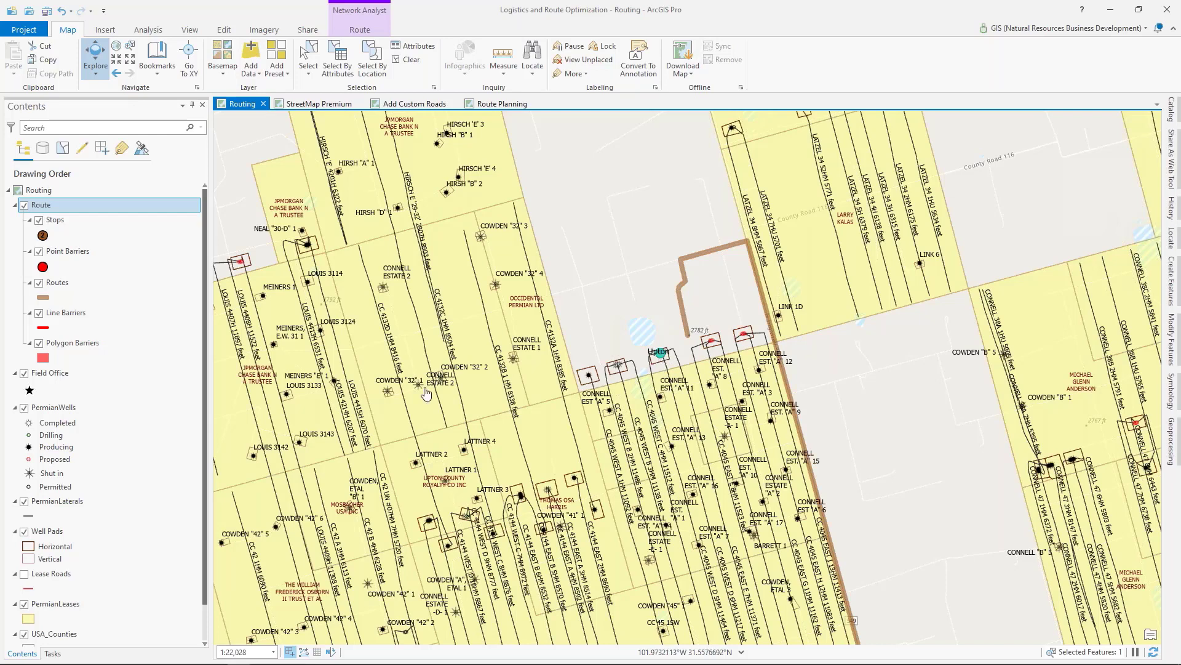
{"action": "left_click", "coordinate": [25, 574]}
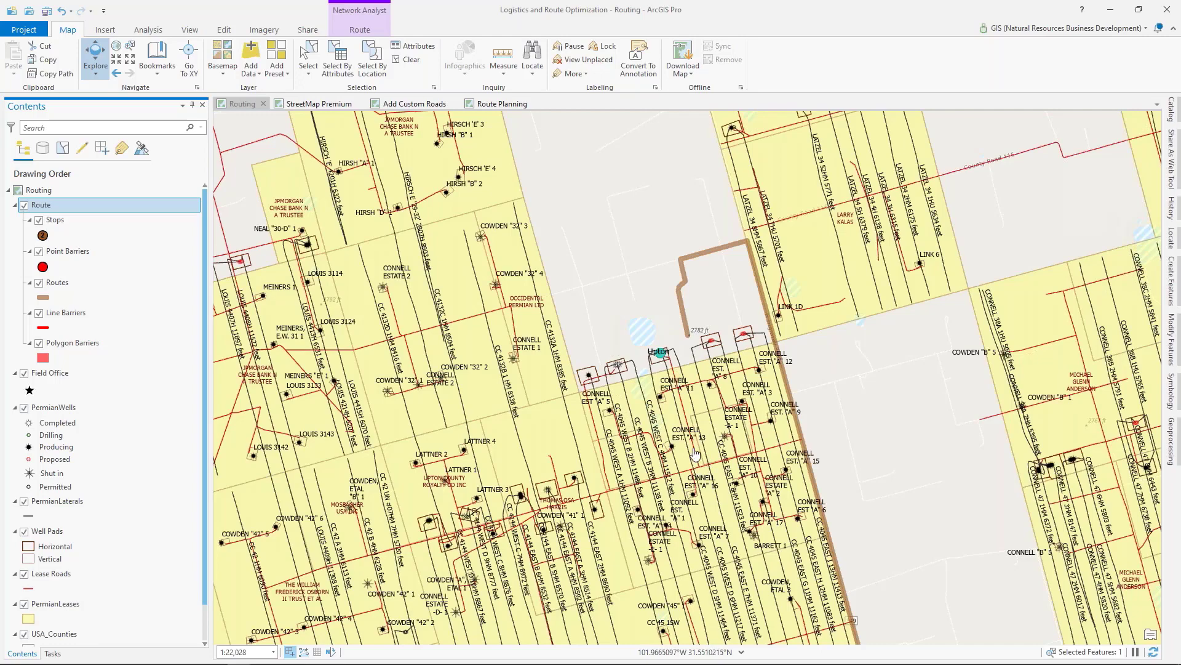
{"action": "scroll", "coordinate": [683, 409], "scroll_direction": "up", "scroll_amount": 3}
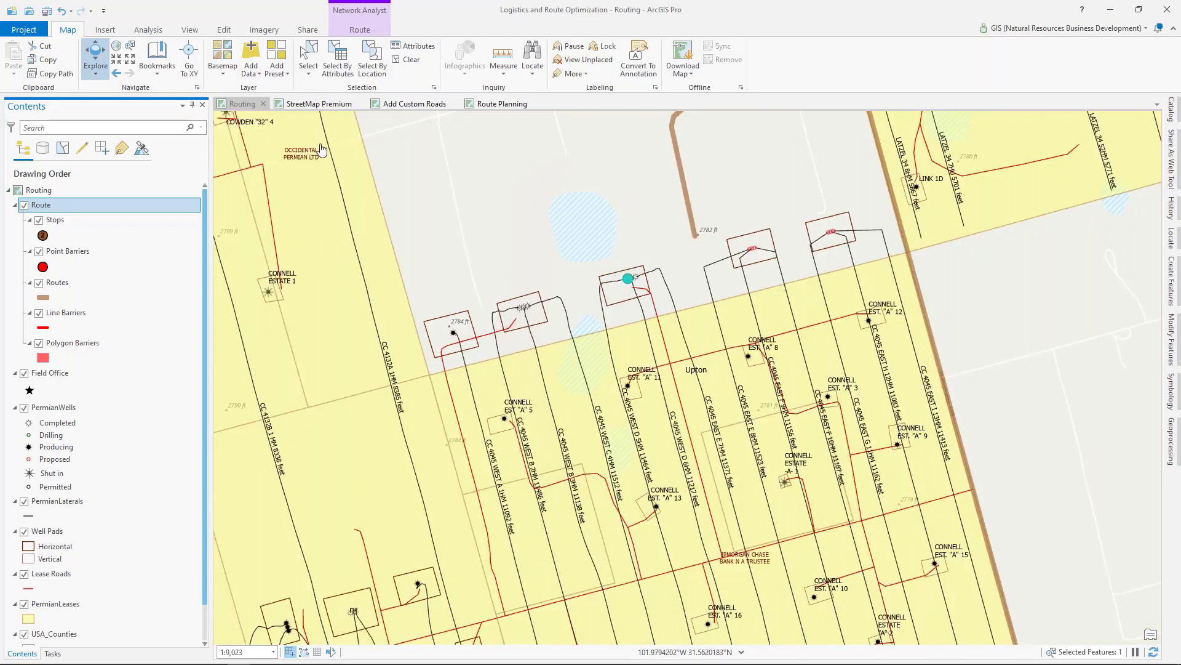
Step: Change the basemap to Imagery and compare the end of the route with the roads leading to the well pad
{"action": "left_click", "coordinate": [219, 73]}
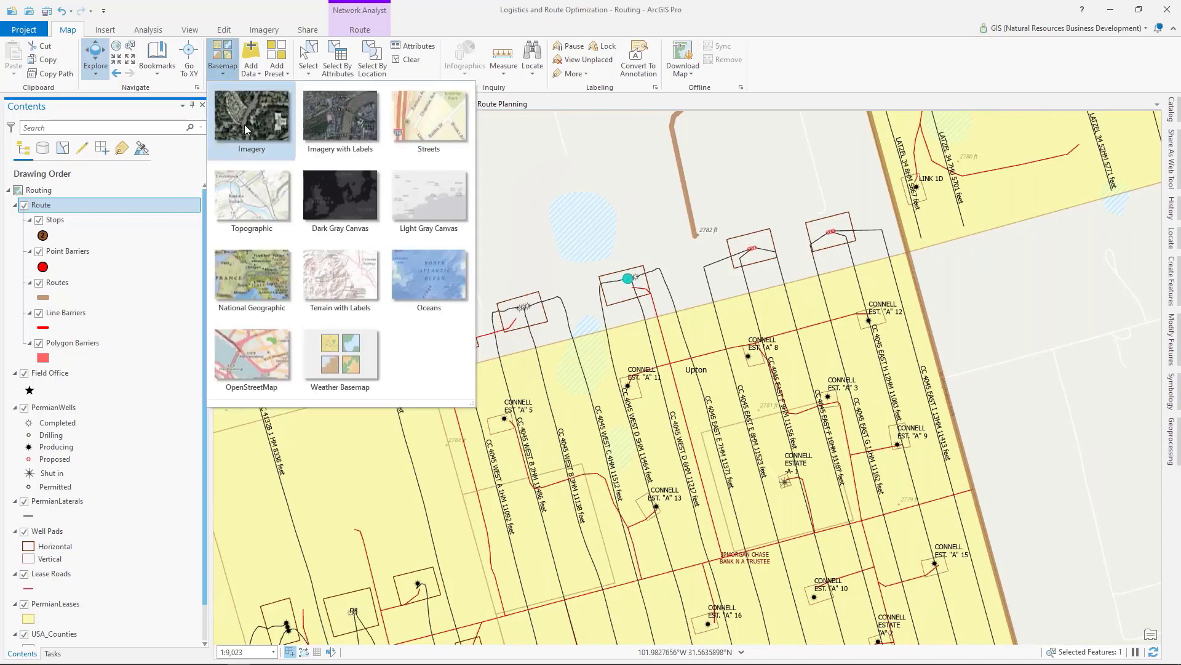
{"action": "left_click", "coordinate": [245, 124]}
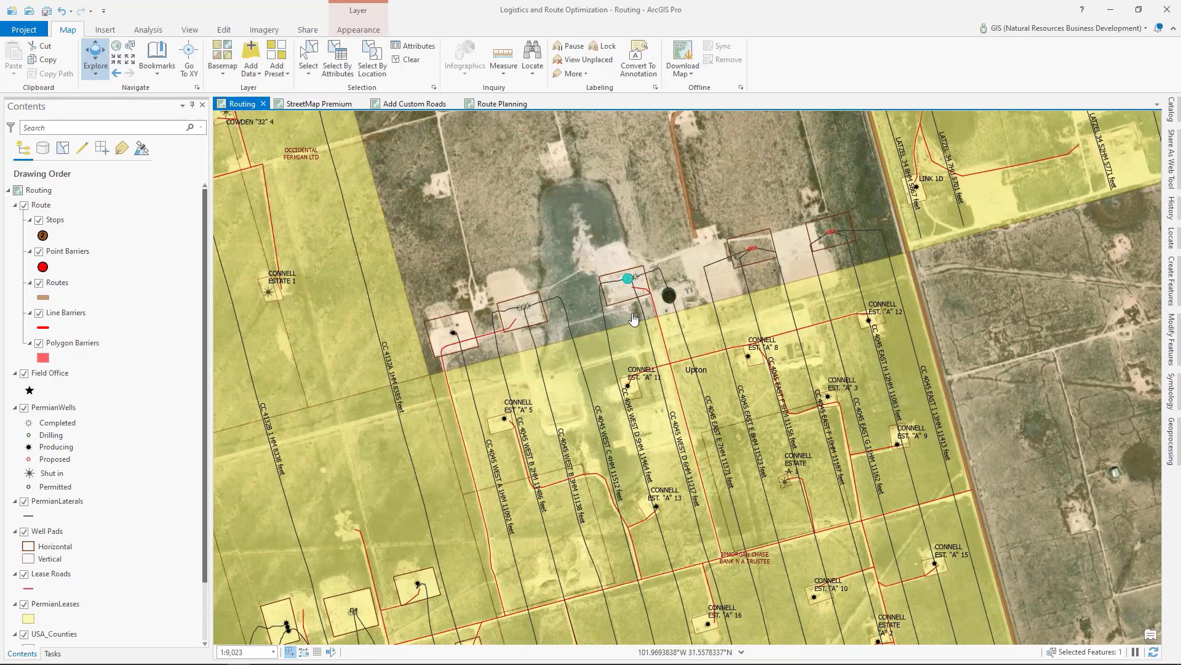
{"action": "left_click_drag", "start_coordinate": [633, 317], "coordinate": [597, 405]}
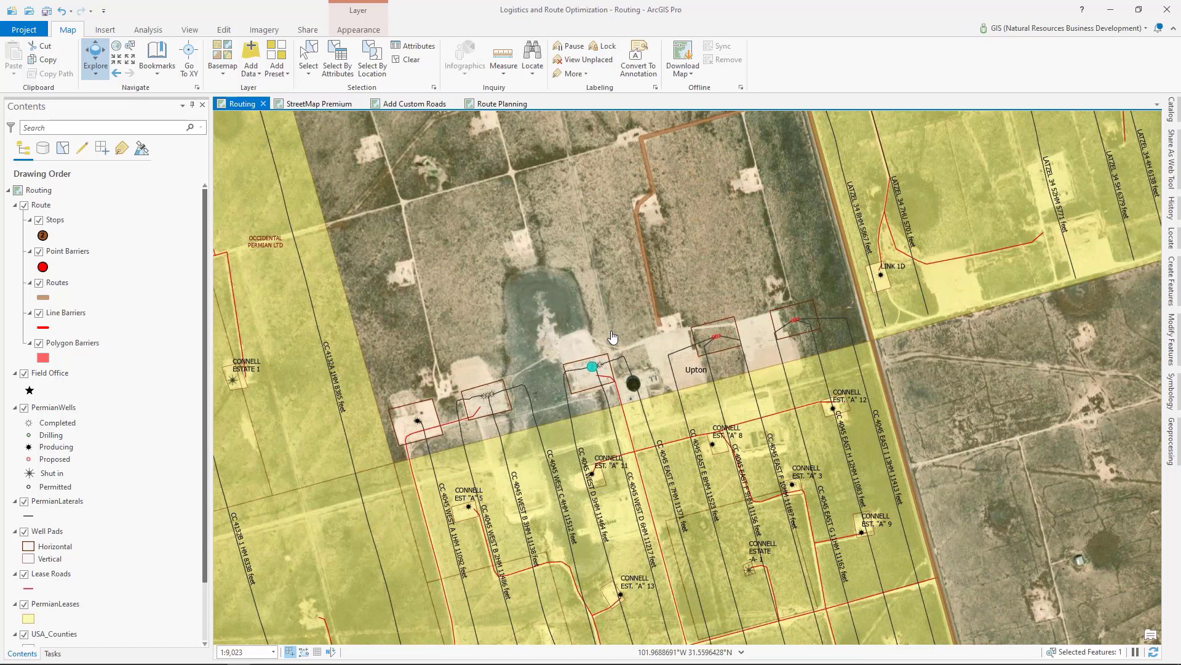
{"action": "scroll", "coordinate": [613, 337], "scroll_direction": "down", "scroll_amount": 2}
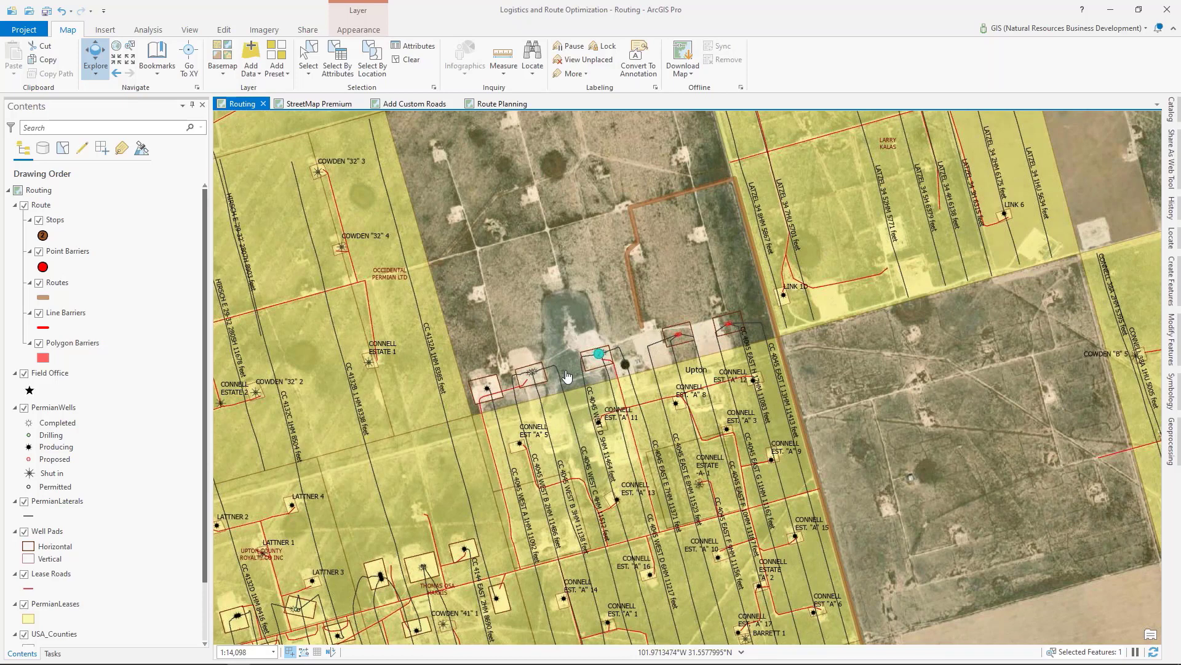
Step: Clear the selected stop and look over the lease roads across the surrounding leases
{"action": "left_click", "coordinate": [408, 62]}
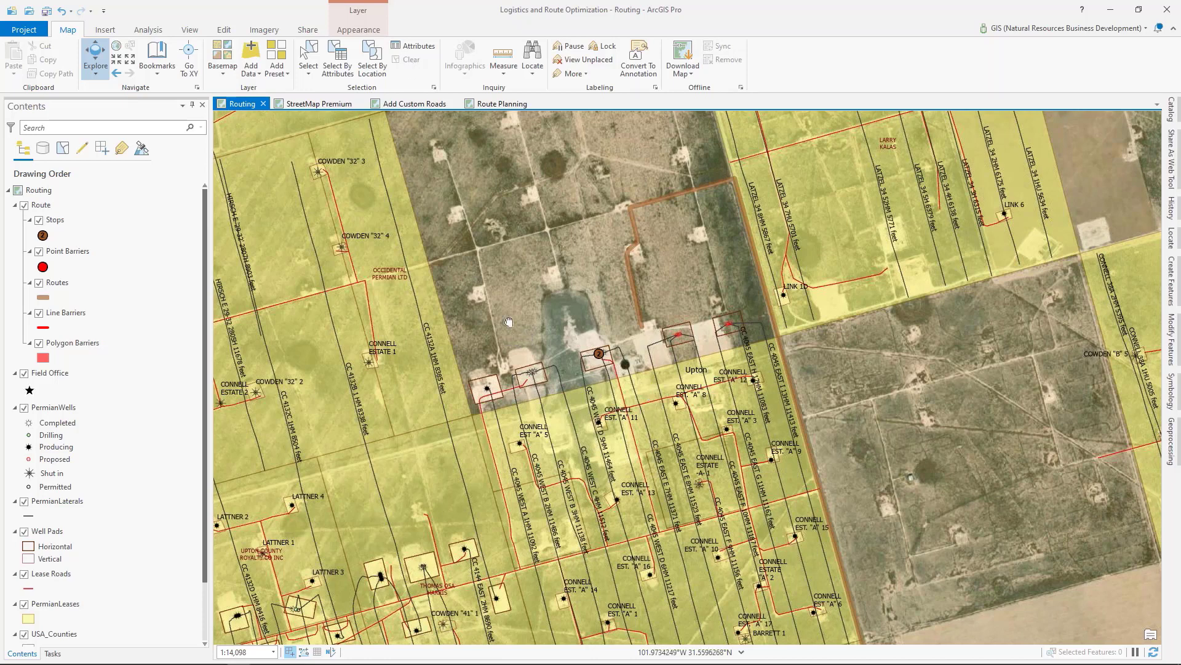
{"action": "left_click_drag", "start_coordinate": [510, 322], "coordinate": [466, 302]}
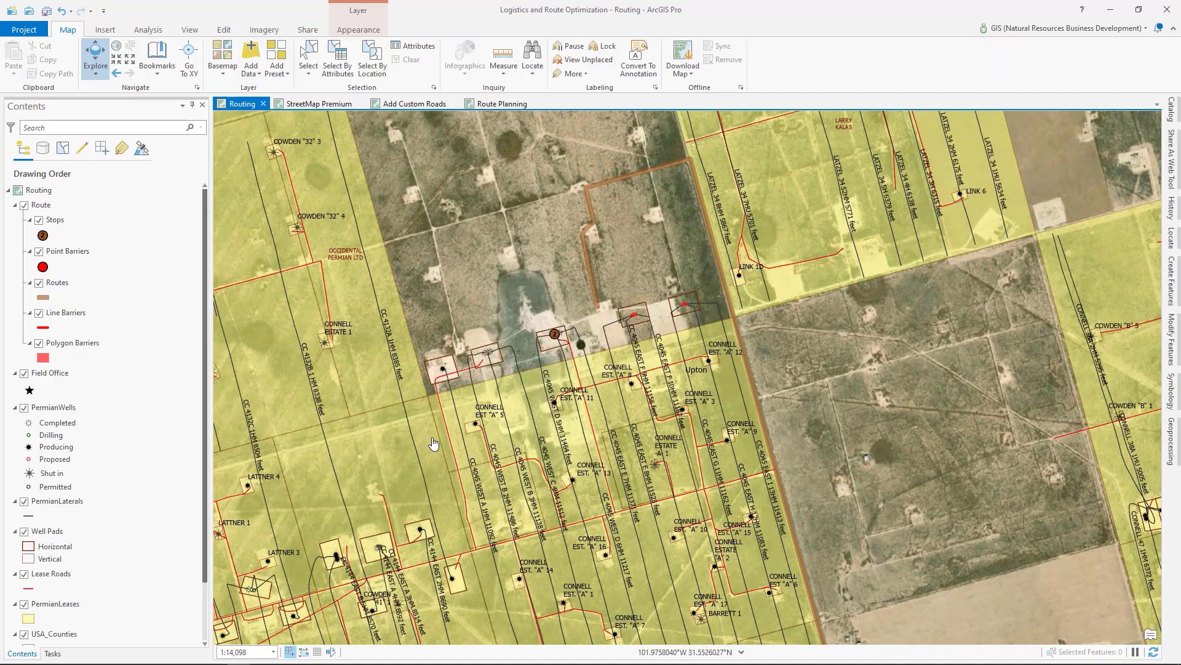
{"action": "scroll", "coordinate": [433, 442], "scroll_direction": "down", "scroll_amount": 1}
{"action": "scroll", "coordinate": [434, 442], "scroll_direction": "down", "scroll_amount": 3}
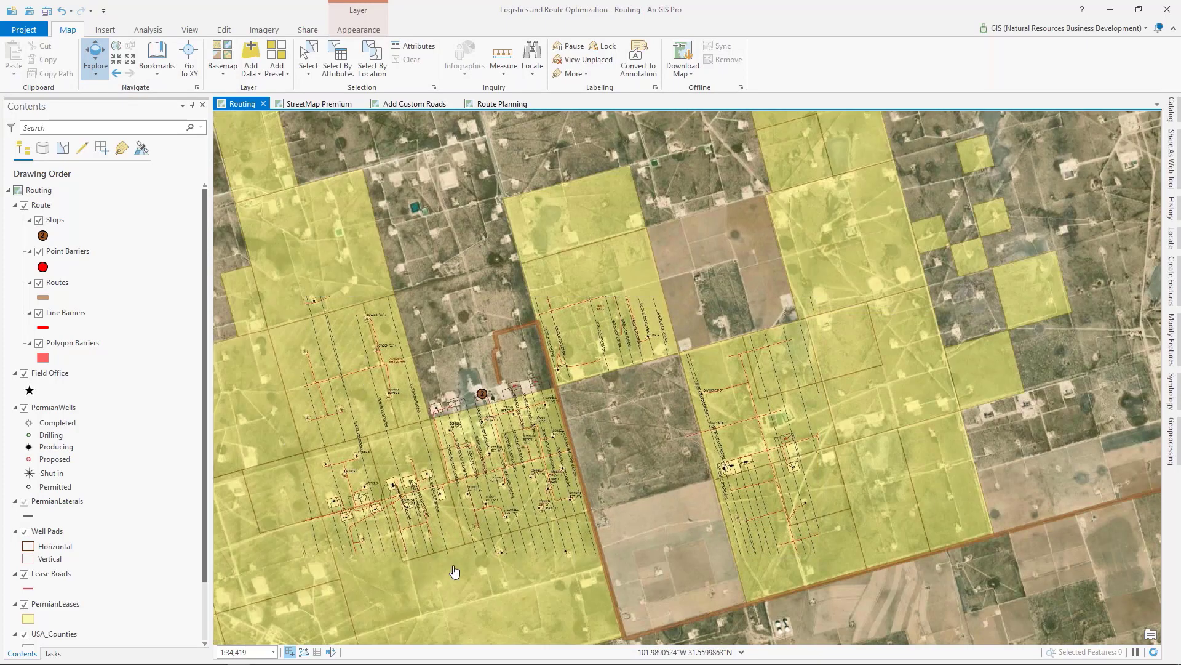
{"action": "left_click_drag", "start_coordinate": [465, 544], "coordinate": [570, 494]}
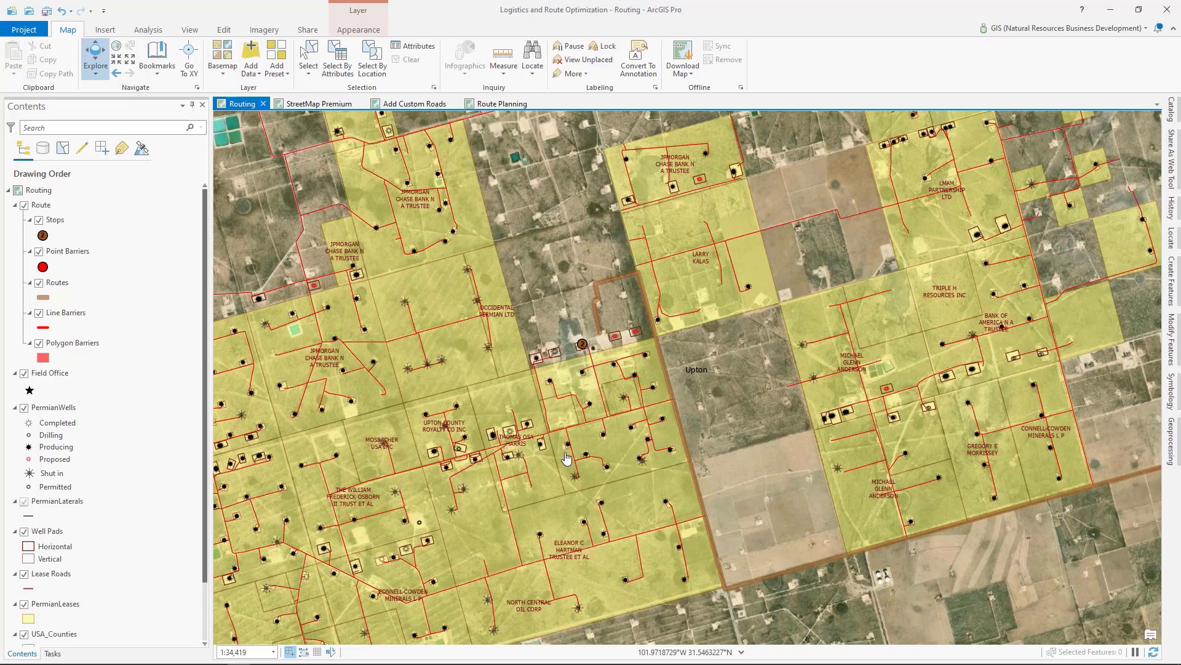
Step: Switch to the StreetMap Premium map and examine the Routing Network Dataset's traffic classes along the roads in Crane and Upton counties
{"action": "left_click", "coordinate": [314, 105]}
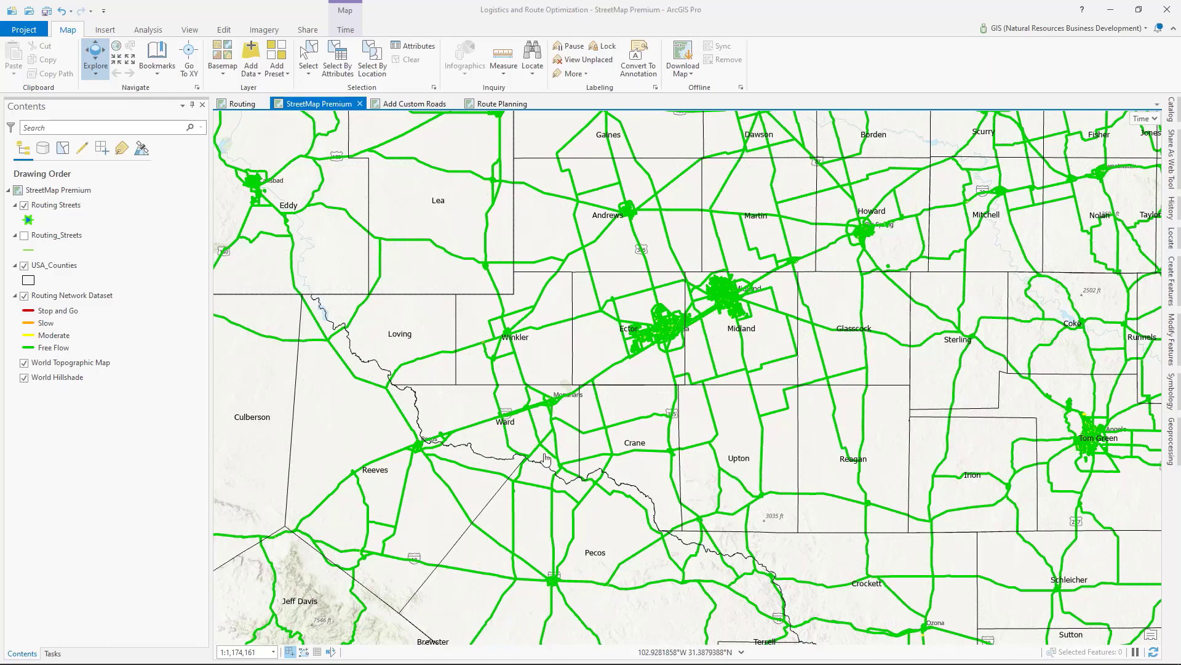
{"action": "left_click", "coordinate": [65, 298]}
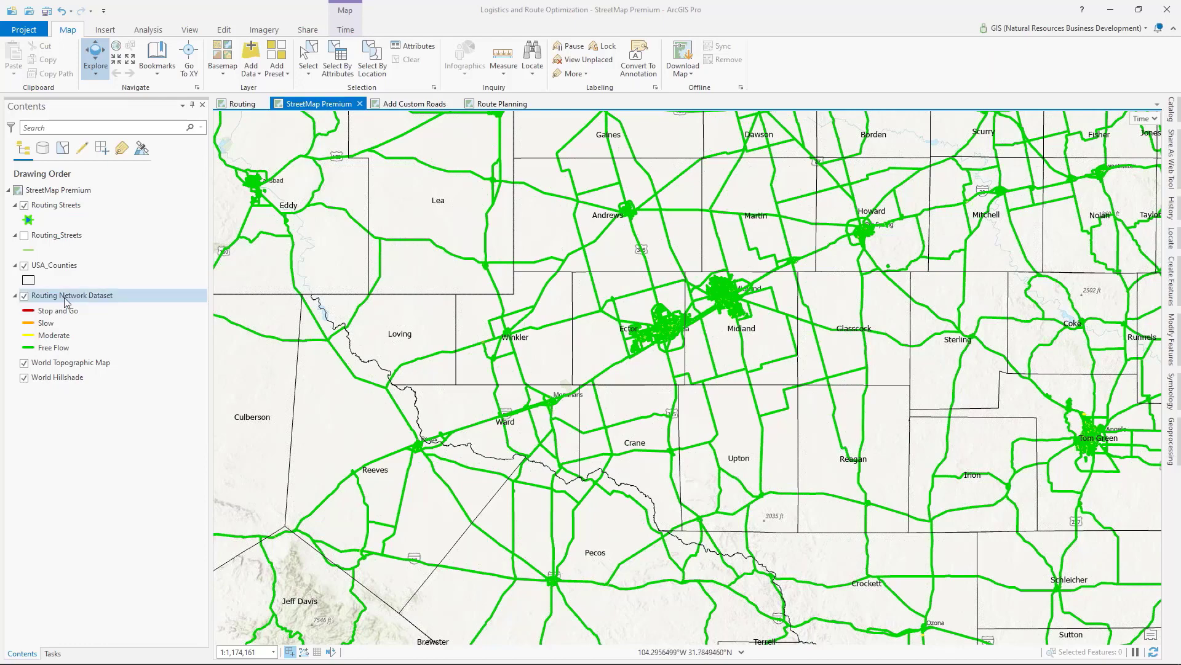
{"action": "left_click", "coordinate": [56, 349]}
{"action": "left_click", "coordinate": [59, 312]}
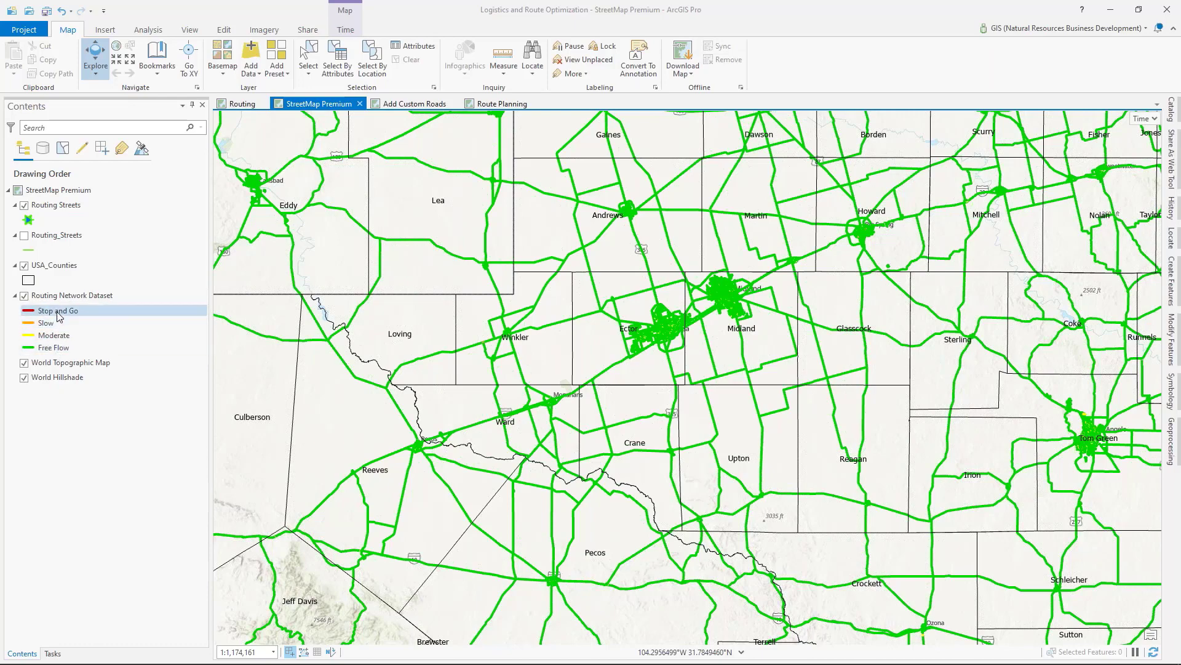
{"action": "left_click", "coordinate": [25, 301]}
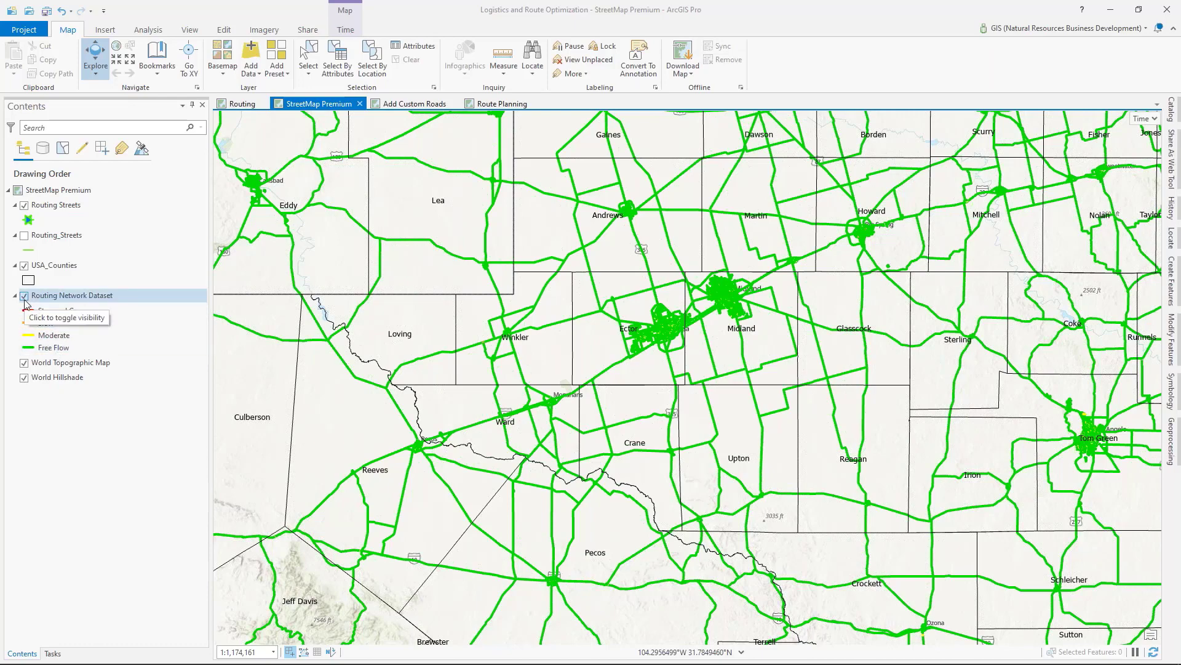
{"action": "scroll", "coordinate": [637, 430], "scroll_direction": "up", "scroll_amount": 5}
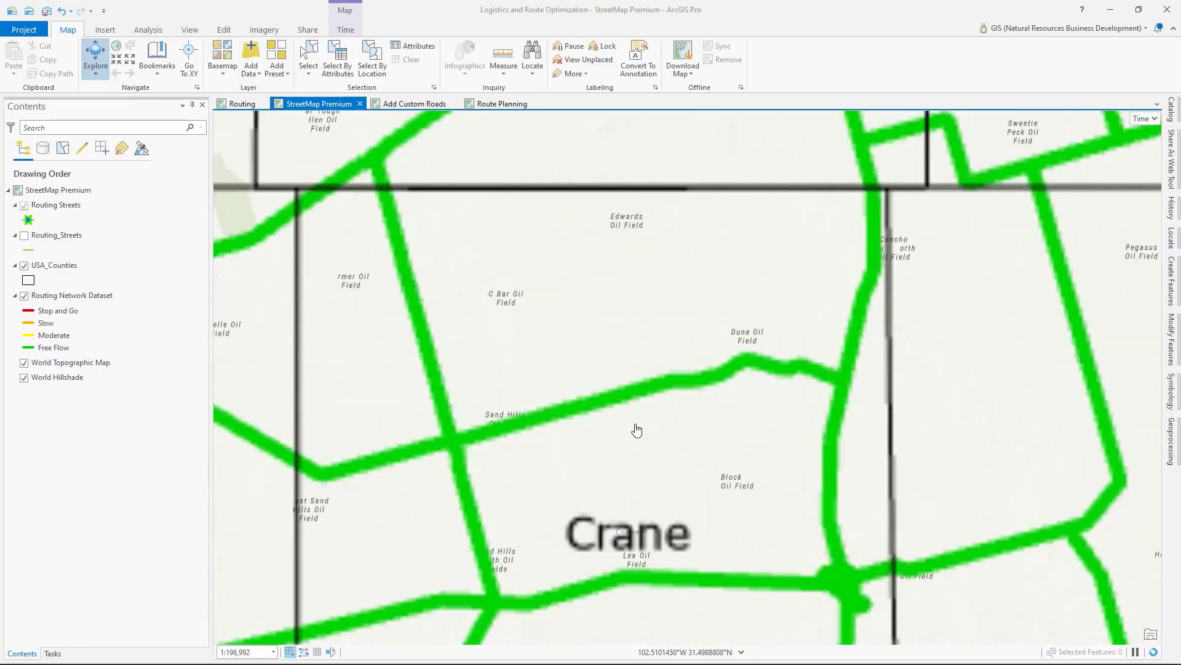
{"action": "left_click_drag", "start_coordinate": [859, 343], "coordinate": [540, 397]}
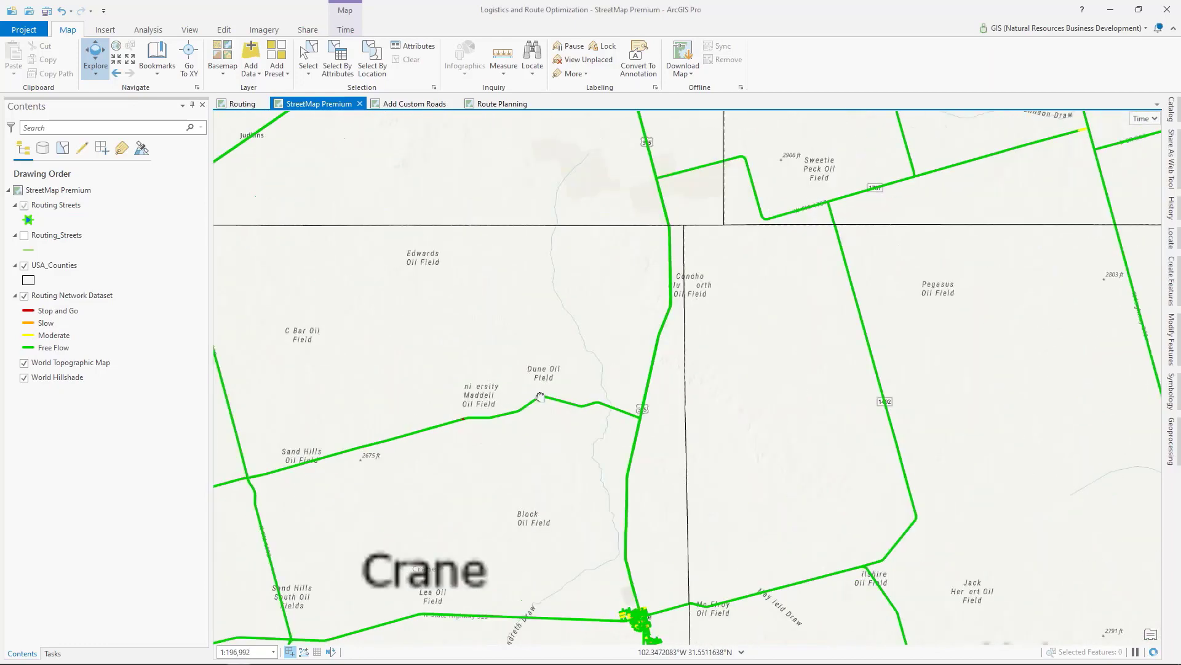
{"action": "scroll", "coordinate": [673, 338], "scroll_direction": "up", "scroll_amount": 2}
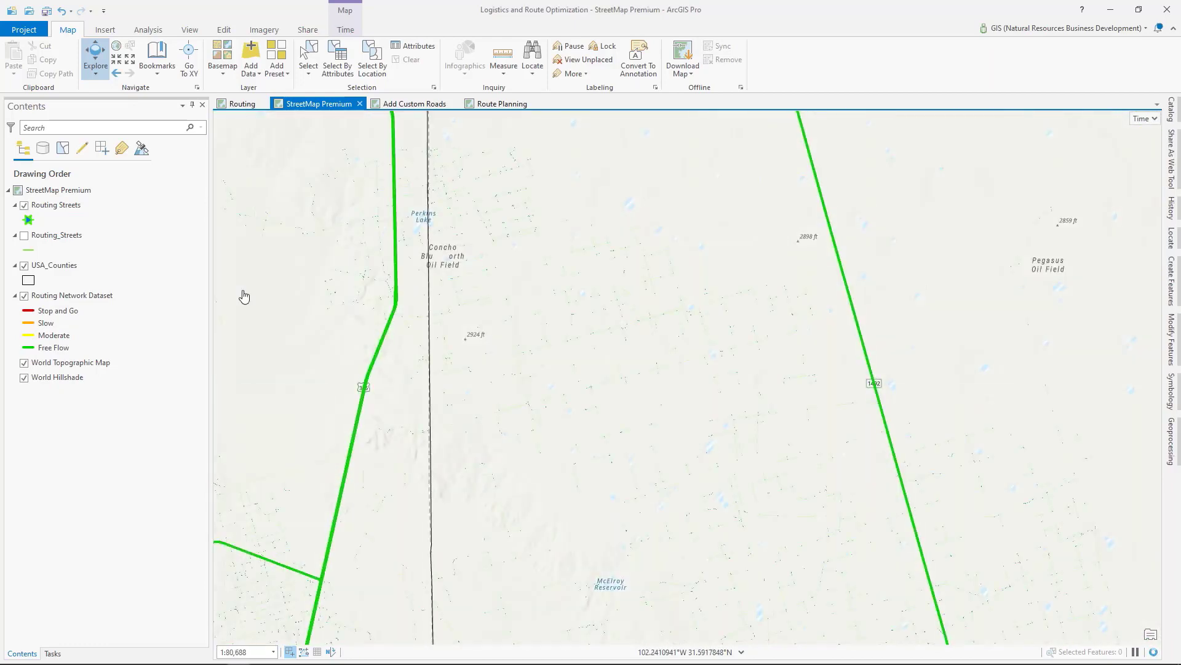
Step: Show the Routing_Streets layer and review its road coverage from Upton County through Midland and Ector counties
{"action": "left_click", "coordinate": [24, 236]}
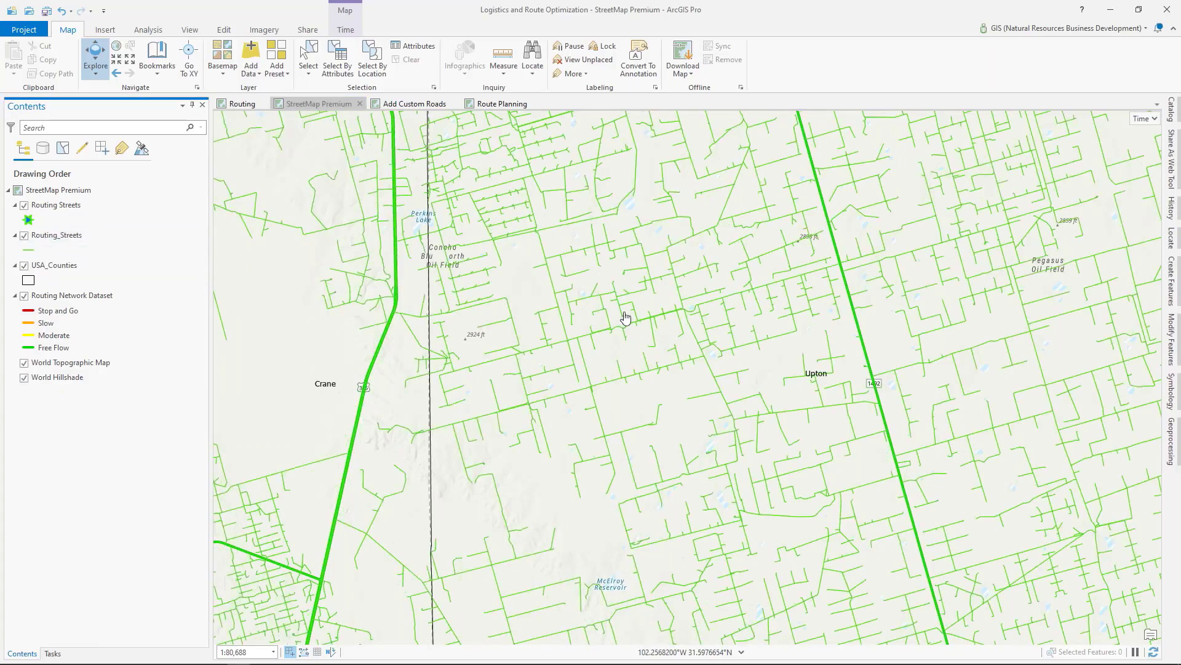
{"action": "left_click_drag", "start_coordinate": [625, 317], "coordinate": [472, 578]}
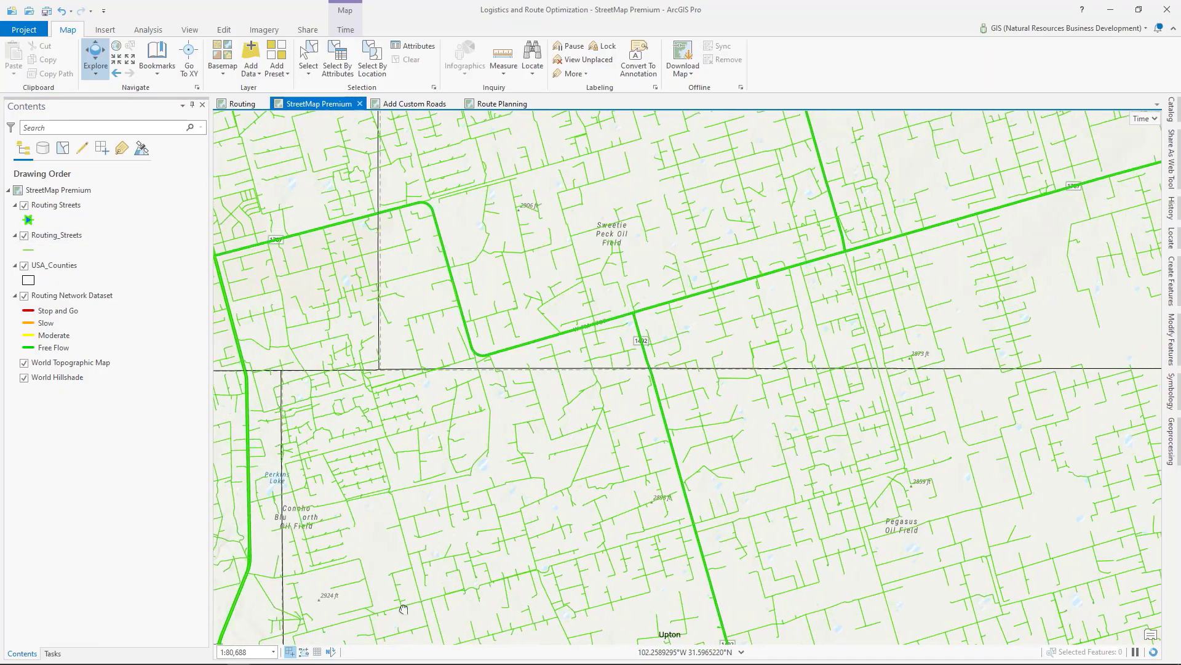
{"action": "left_click_drag", "start_coordinate": [404, 609], "coordinate": [264, 658]}
{"action": "left_click_drag", "start_coordinate": [625, 374], "coordinate": [627, 440]}
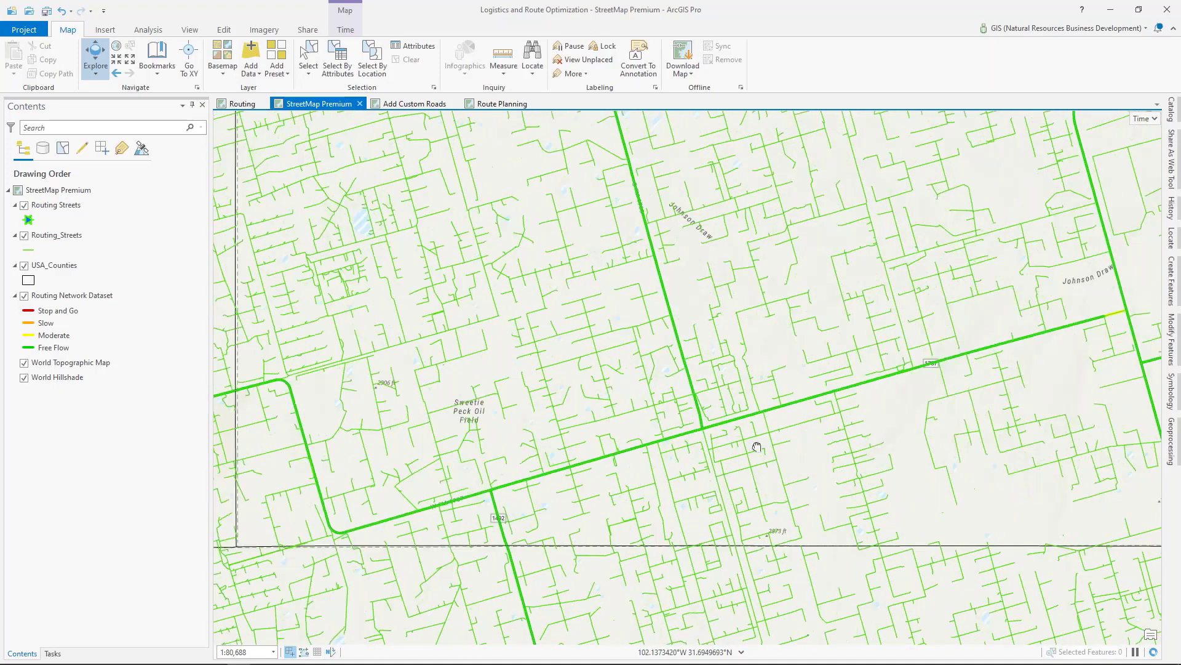
{"action": "left_click_drag", "start_coordinate": [756, 447], "coordinate": [884, 603]}
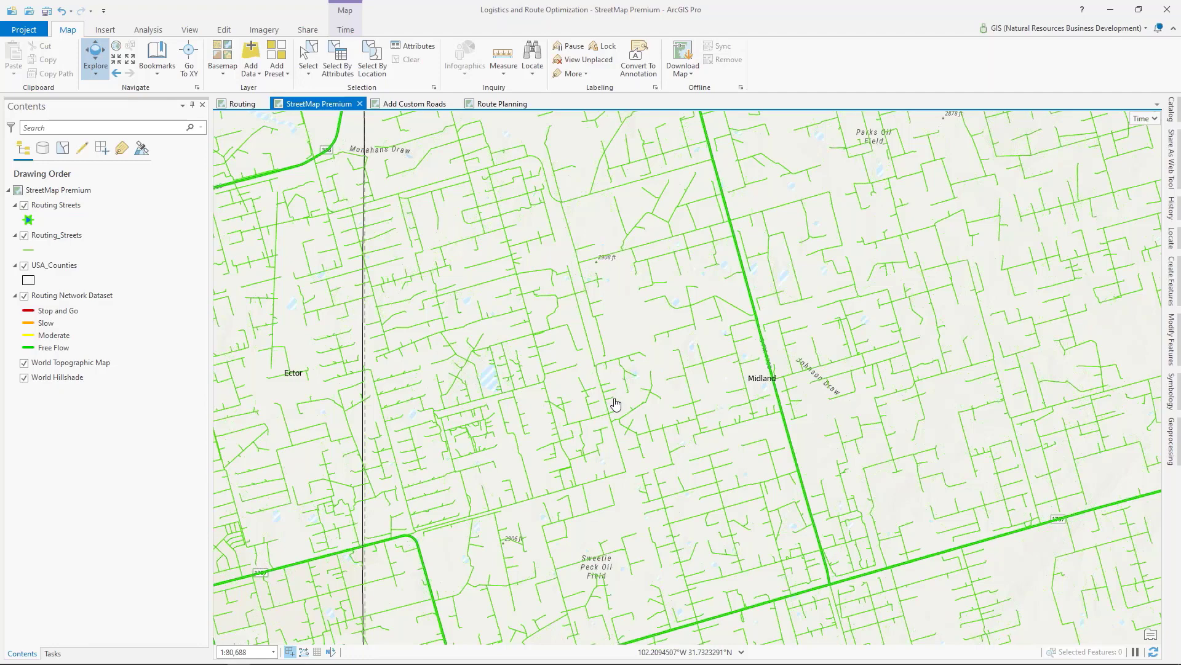
{"action": "left_click_drag", "start_coordinate": [632, 352], "coordinate": [578, 425]}
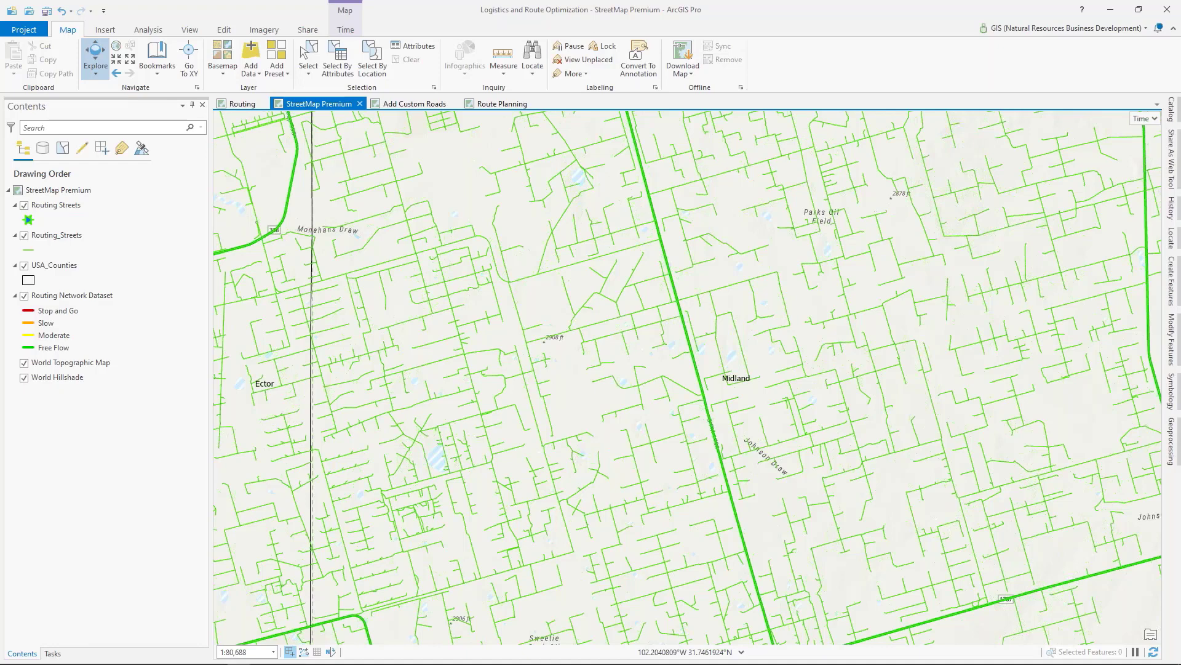
{"action": "left_click_drag", "start_coordinate": [583, 401], "coordinate": [440, 620]}
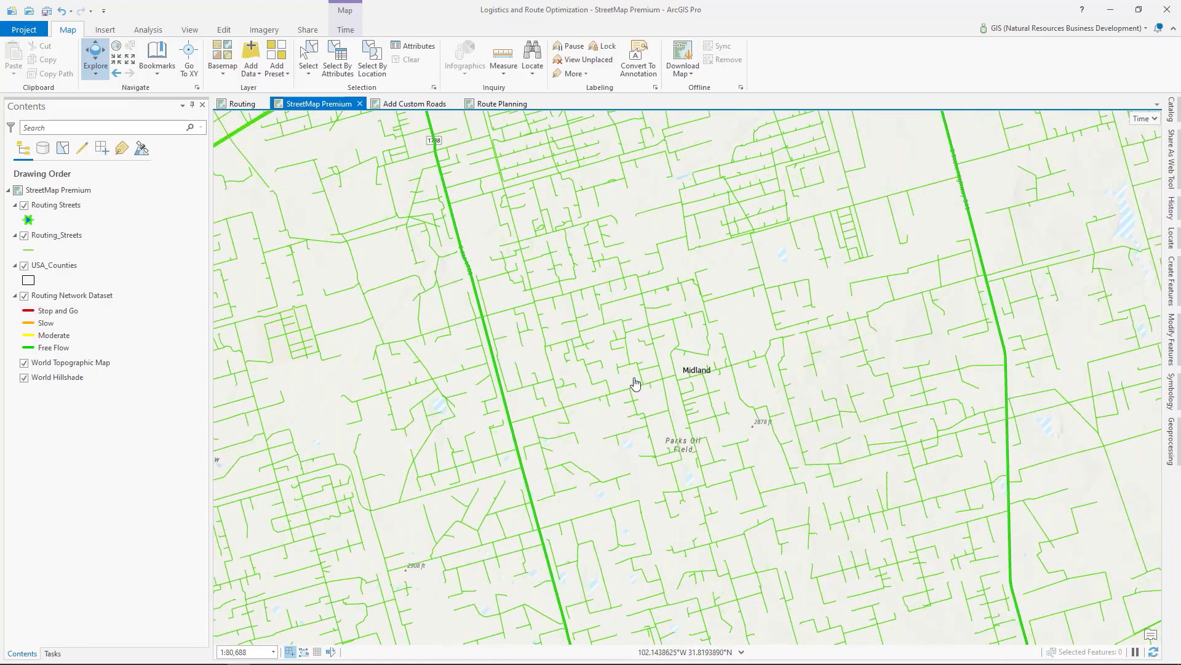
{"action": "left_click_drag", "start_coordinate": [627, 382], "coordinate": [596, 453]}
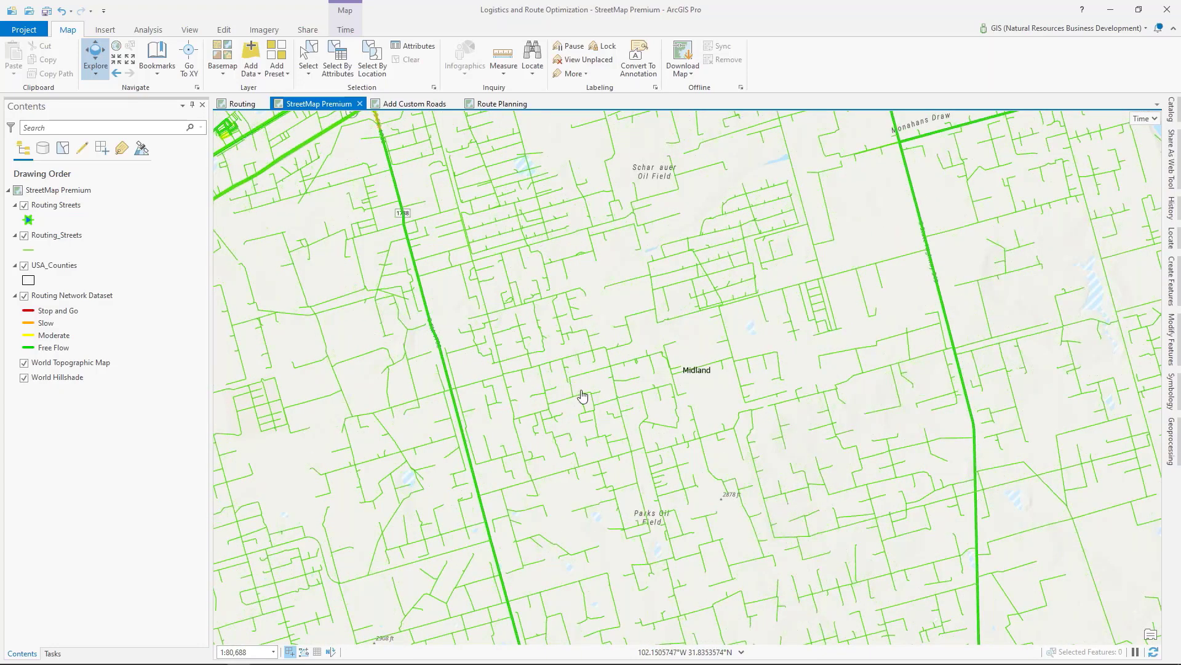
{"action": "scroll", "coordinate": [582, 396], "scroll_direction": "down", "scroll_amount": 1}
{"action": "scroll", "coordinate": [582, 396], "scroll_direction": "down", "scroll_amount": 3}
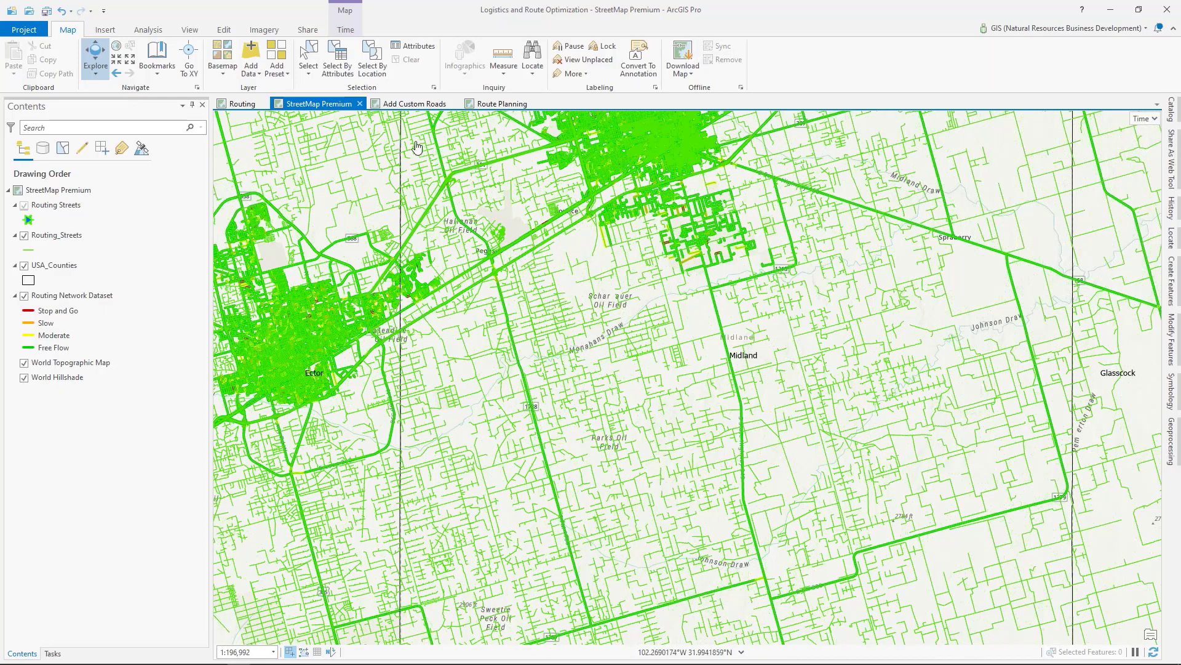
Step: Switch to the Add Custom Roads map and show the Routing Streets and Routing_Streets layers over the lease roads
{"action": "left_click", "coordinate": [405, 106]}
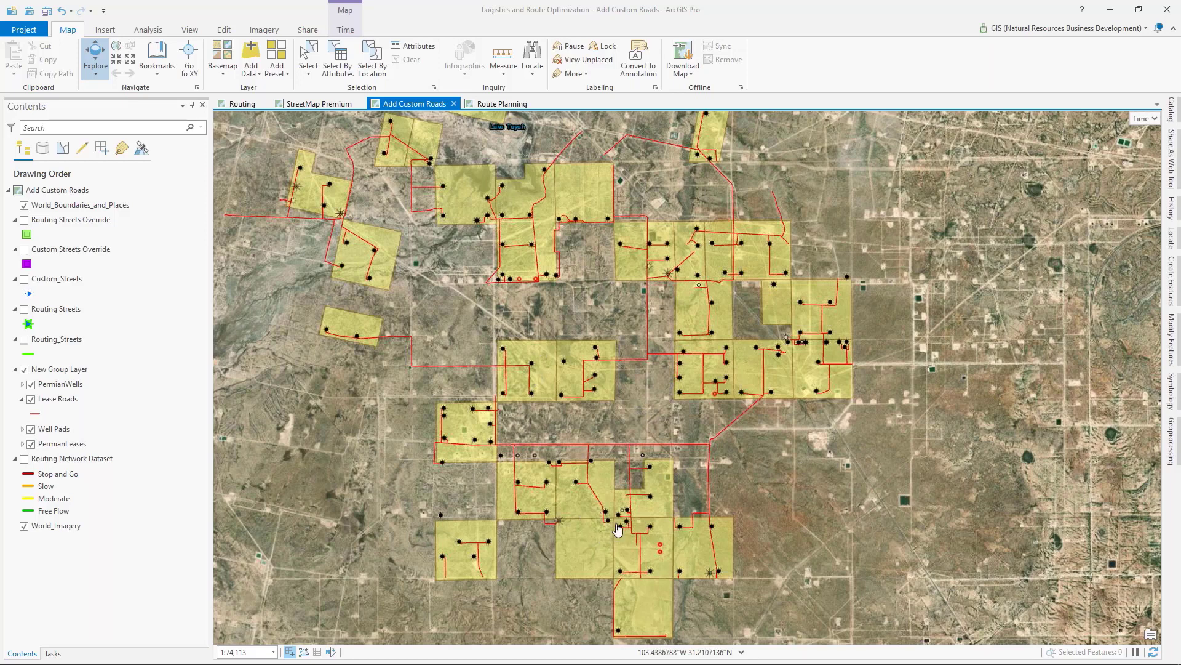
{"action": "left_click", "coordinate": [24, 310]}
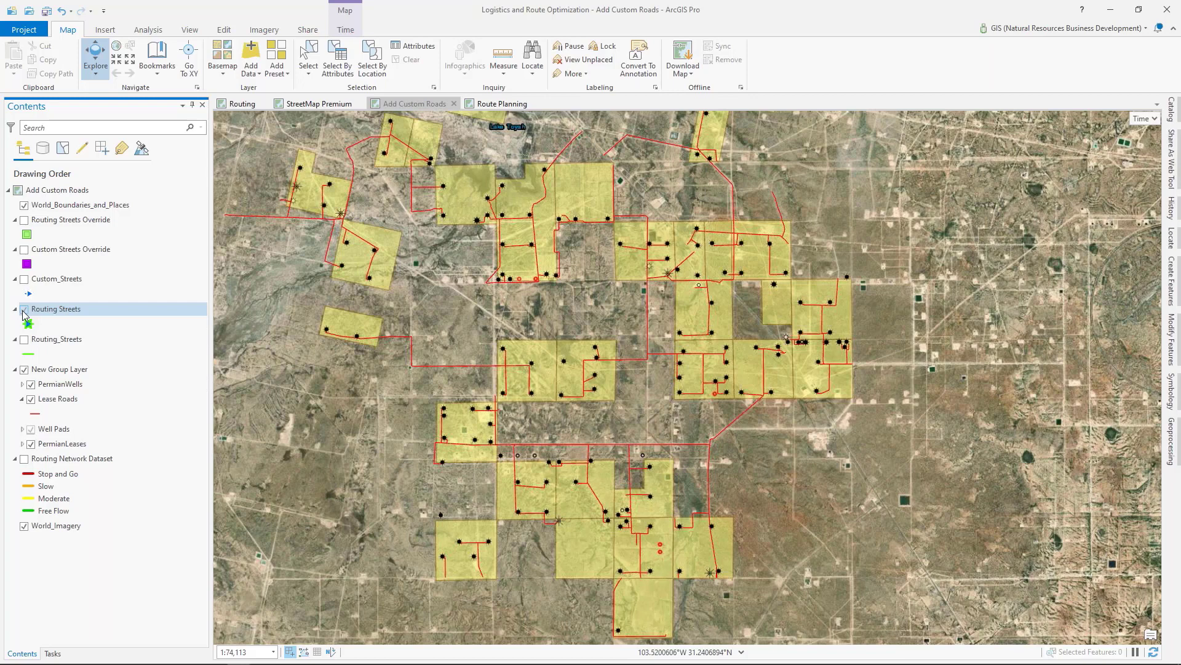
{"action": "left_click", "coordinate": [25, 340]}
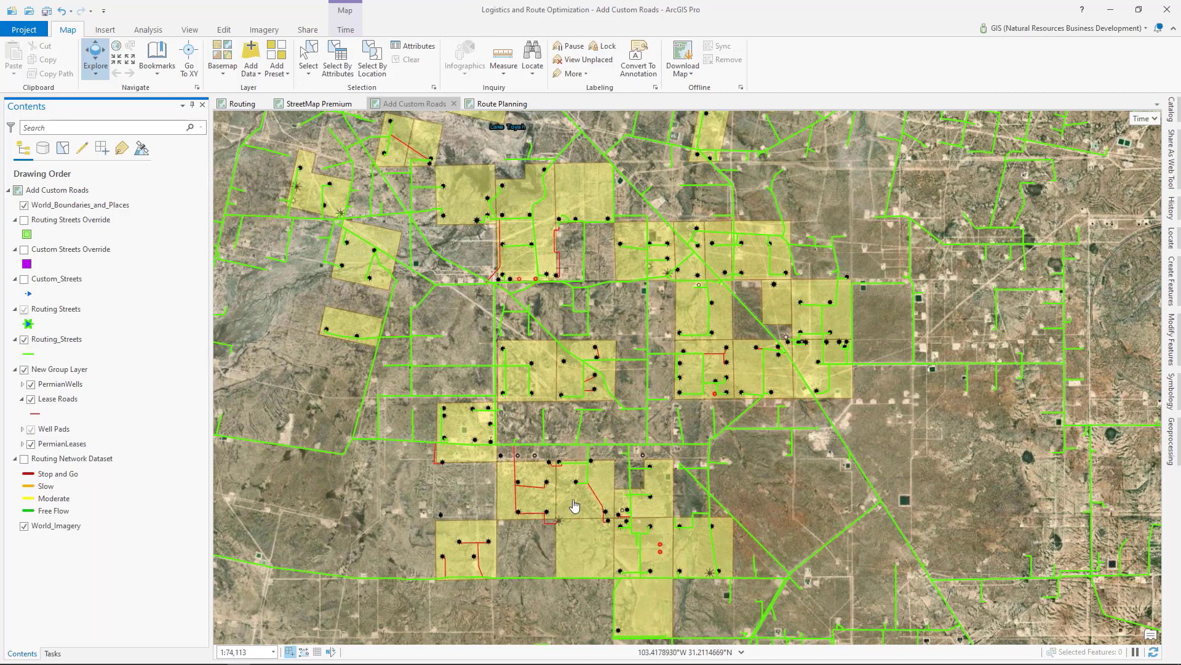
{"action": "left_click", "coordinate": [505, 557]}
{"action": "left_click_drag", "start_coordinate": [505, 556], "coordinate": [517, 536]}
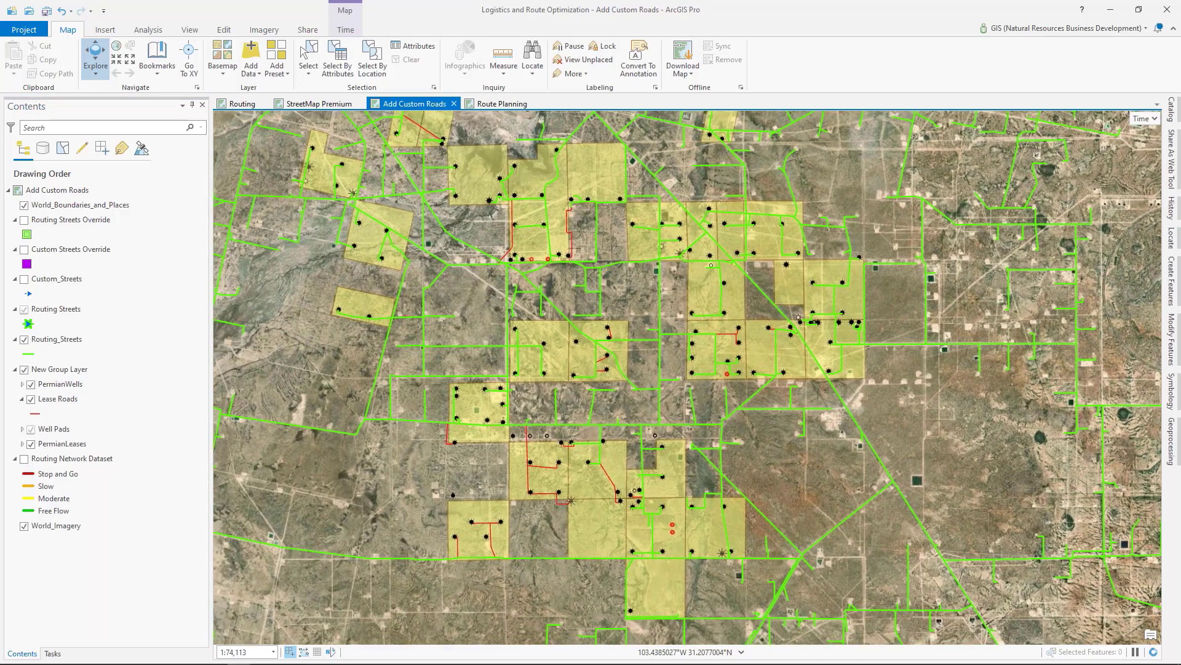
Step: Review the list of tasks for merging existing street data into StreetMap Premium, and return to the layer list
{"action": "left_click", "coordinate": [53, 654]}
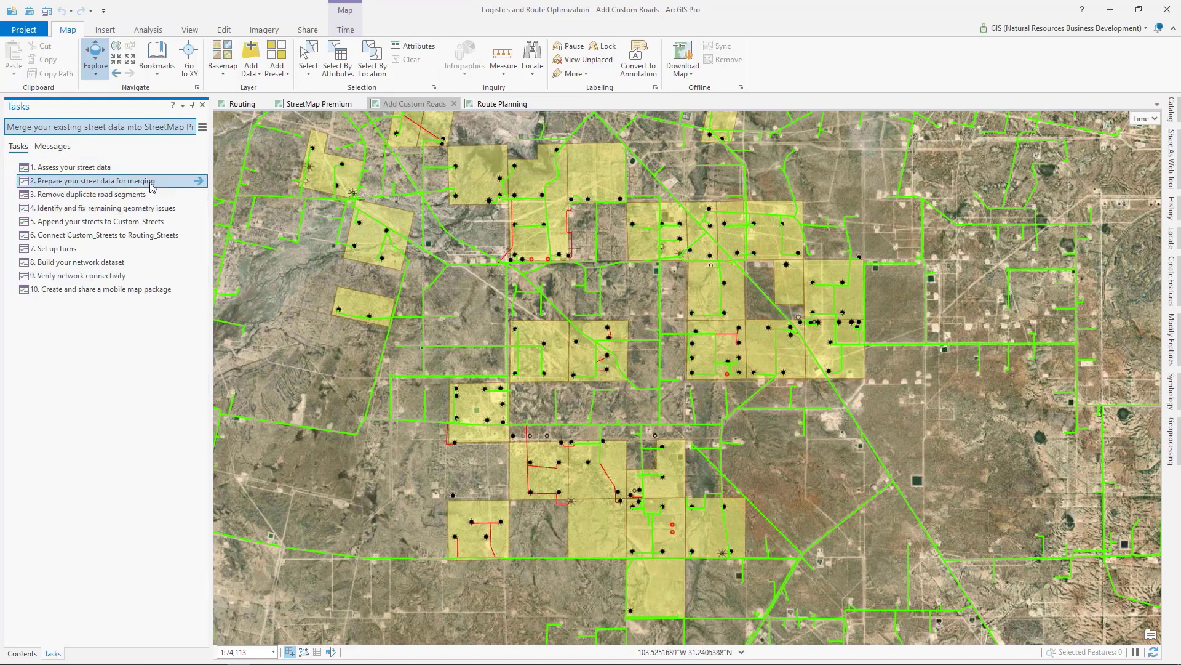
{"action": "mouse_move", "coordinate": [150, 182]}
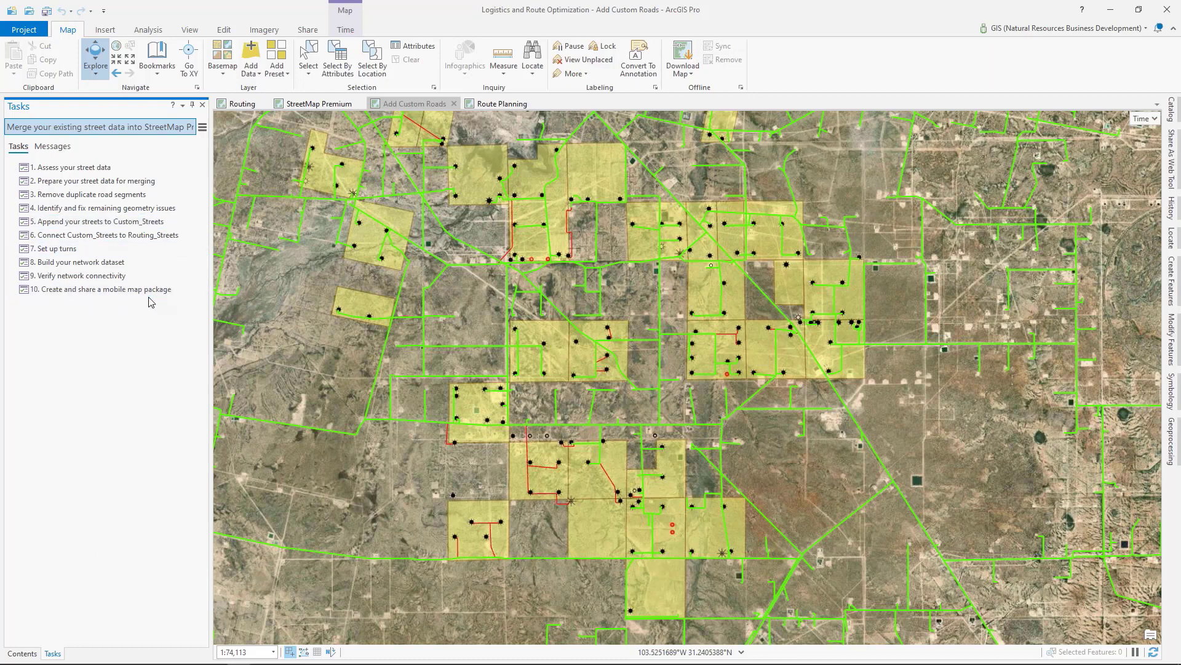
{"action": "left_click", "coordinate": [22, 653]}
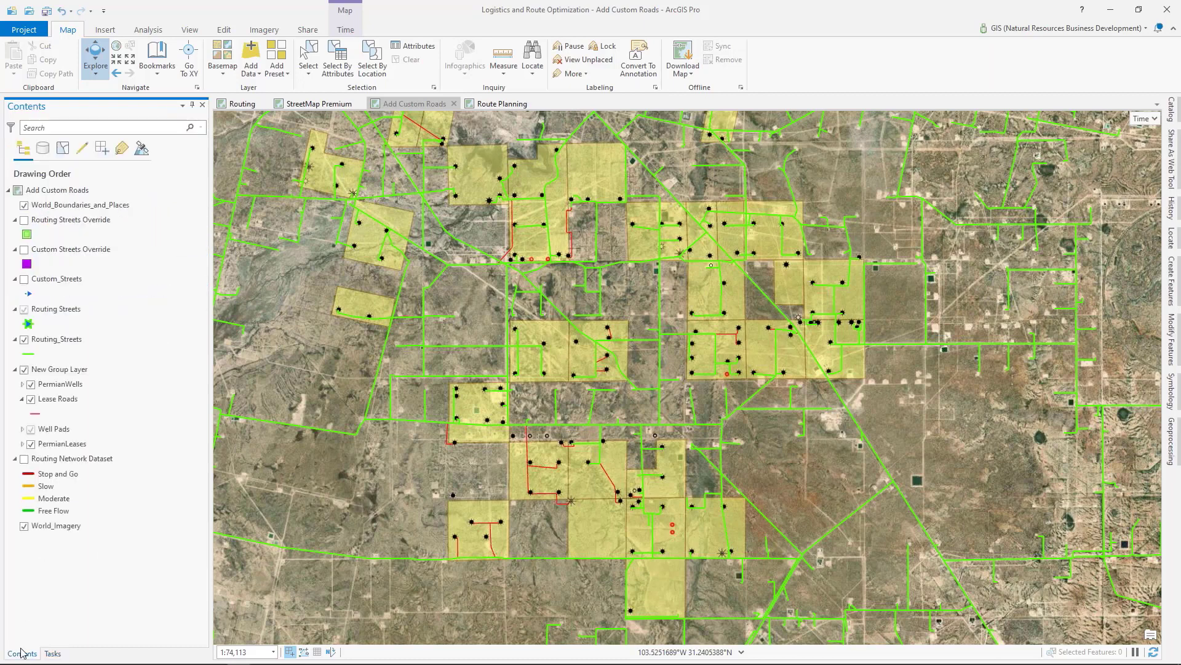
Step: Show the Custom_Streets layer over the lease roads and look over its coverage across the leases
{"action": "left_click", "coordinate": [24, 279]}
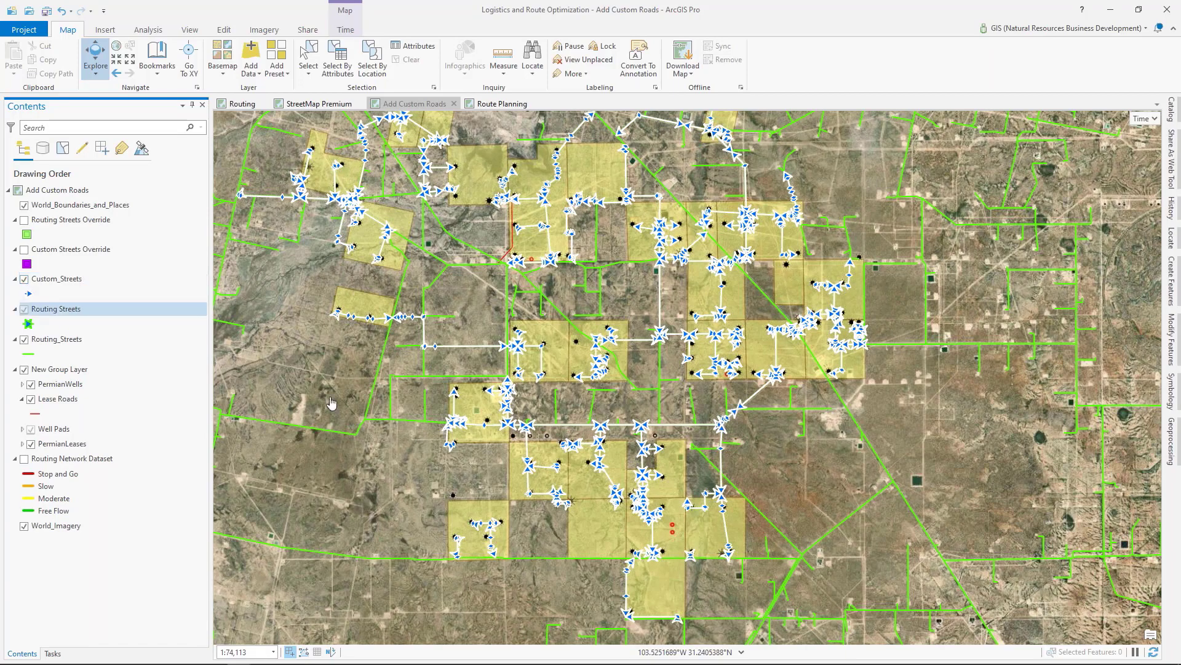
{"action": "left_click_drag", "start_coordinate": [770, 497], "coordinate": [677, 481]}
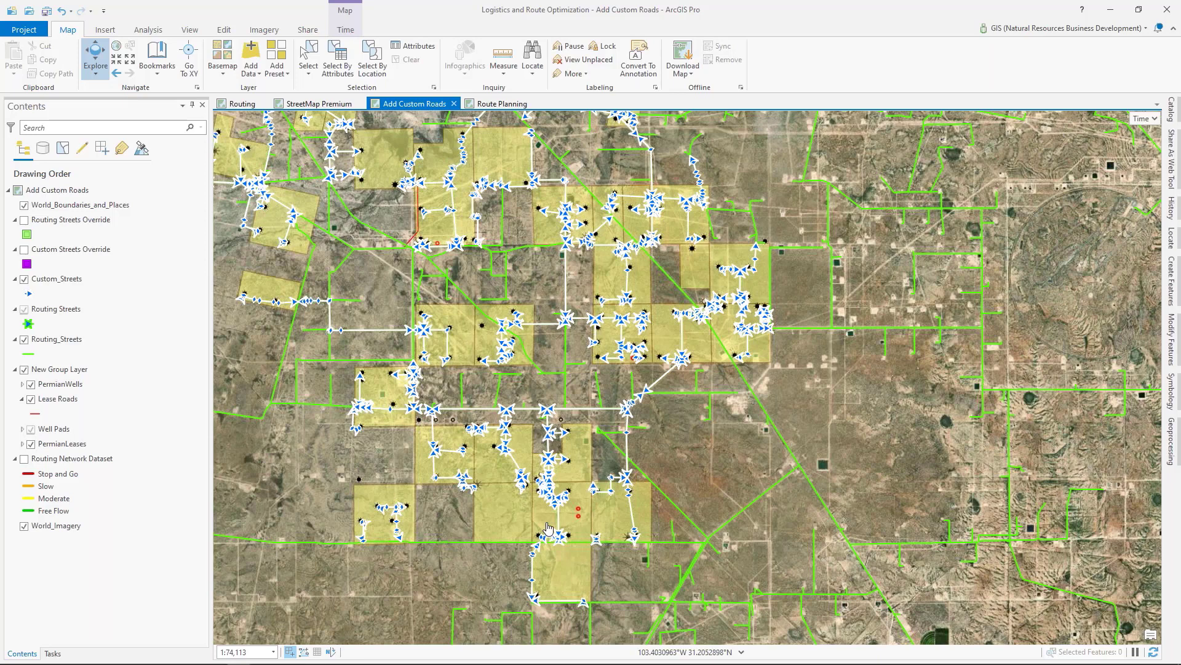
{"action": "left_click", "coordinate": [73, 462]}
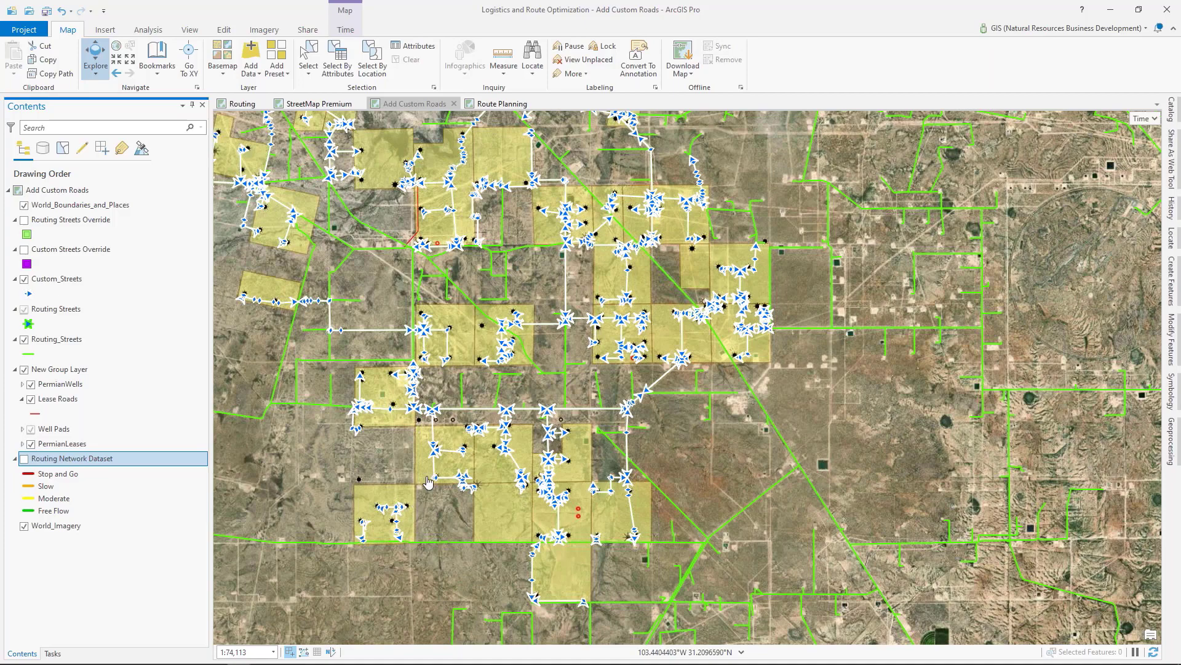
Step: Switch to the Route Planning map and show the Routes sublayer of the Route 2 layer
{"action": "left_click", "coordinate": [501, 105]}
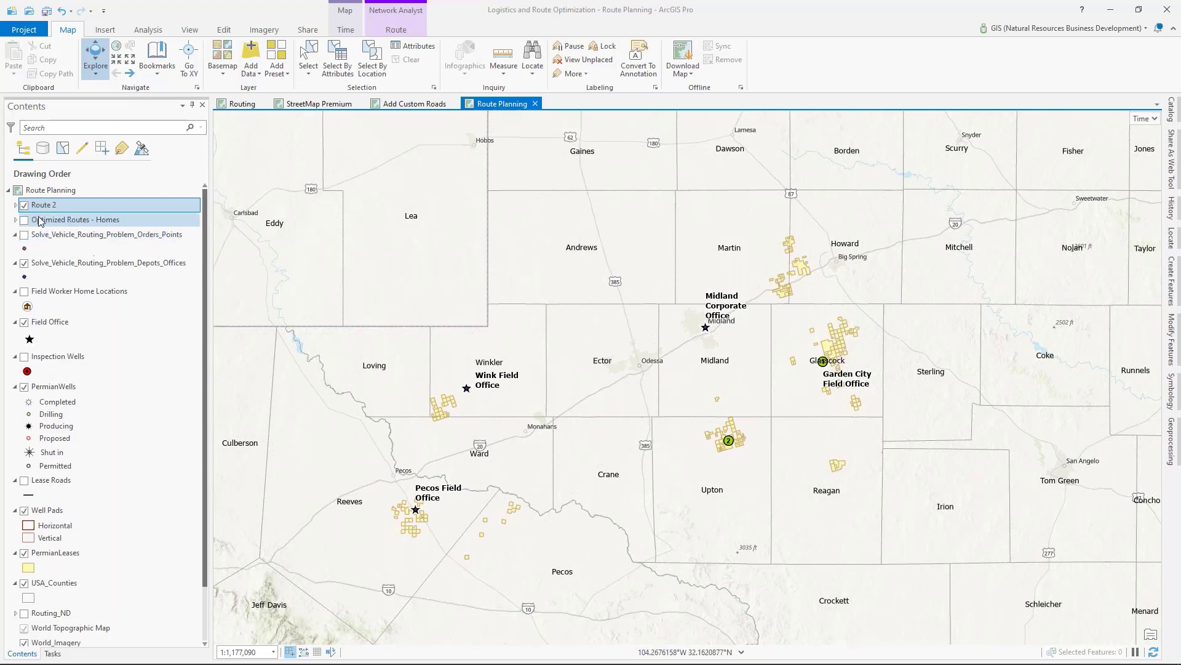
{"action": "left_click", "coordinate": [15, 205]}
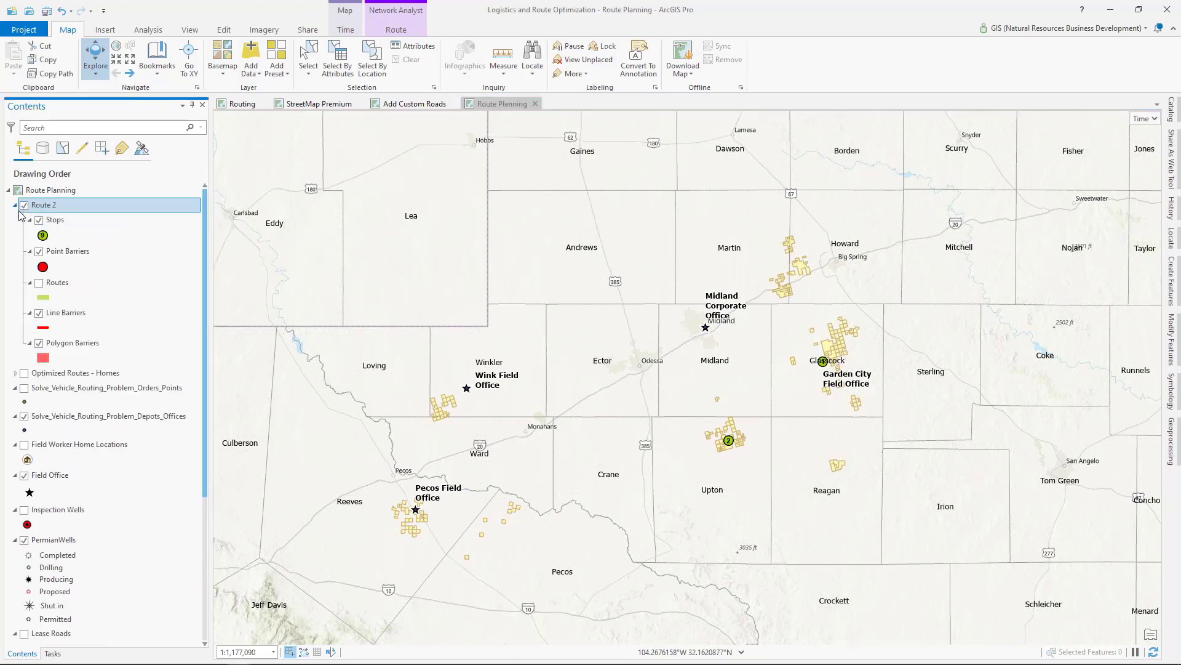
{"action": "left_click", "coordinate": [39, 283]}
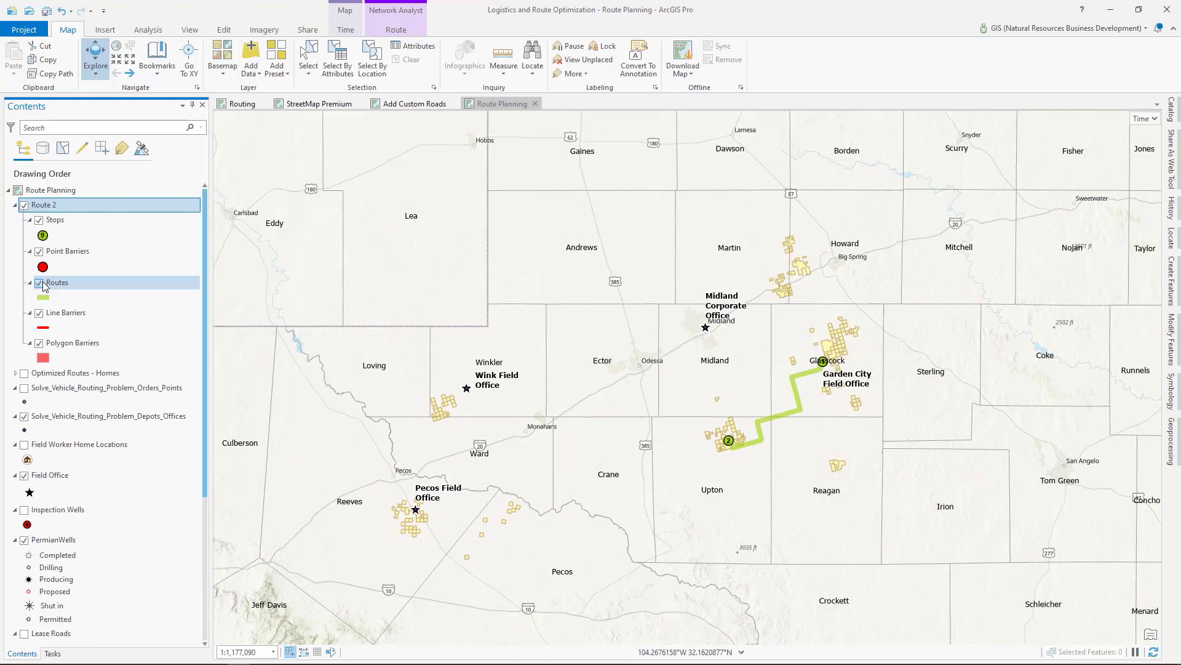
Step: Inspect the data source of the Route 2 layer, including its network and database path, and leave the properties unchanged
{"action": "right_click", "coordinate": [38, 207]}
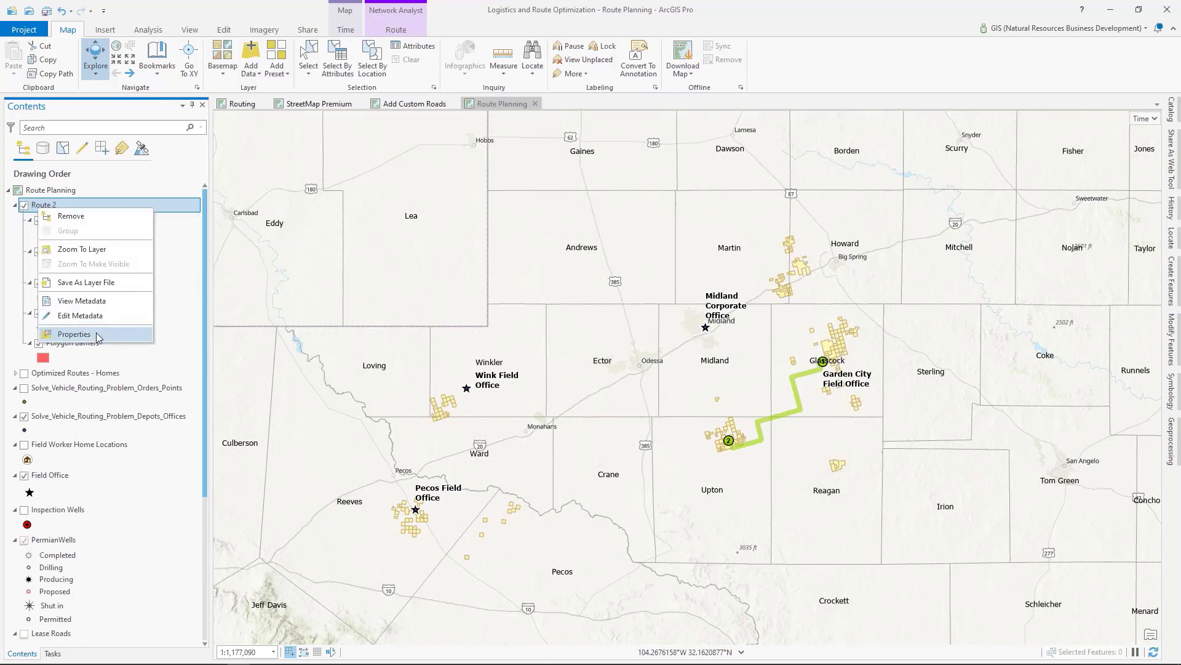
{"action": "left_click", "coordinate": [96, 335]}
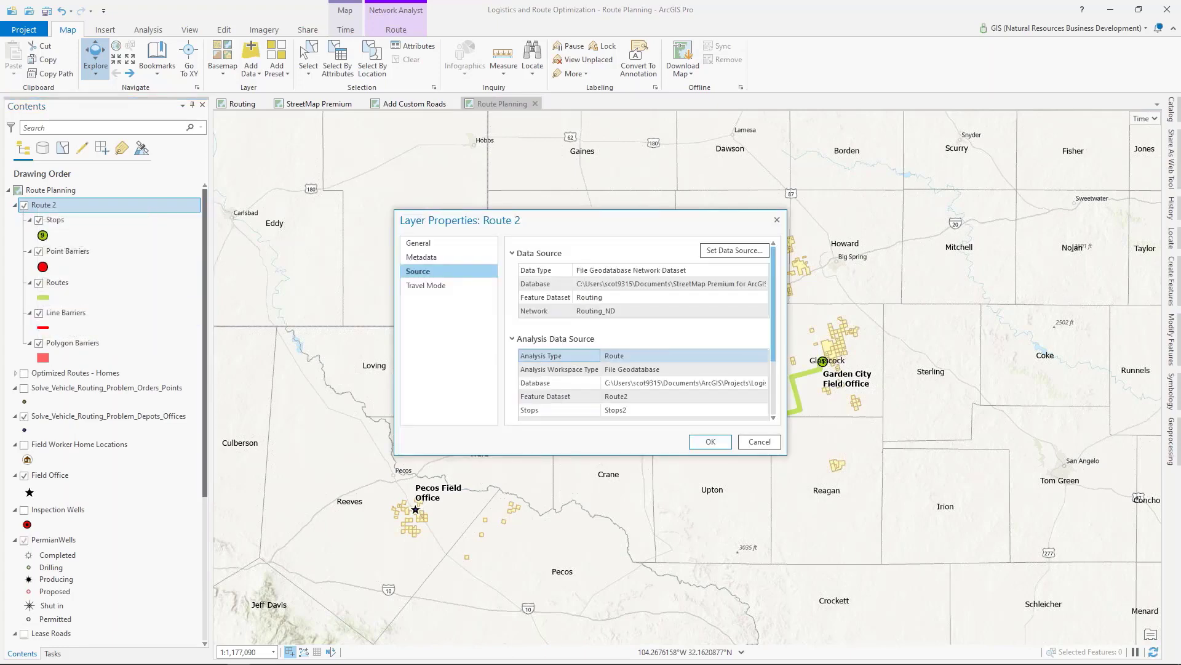
{"action": "left_click", "coordinate": [621, 310]}
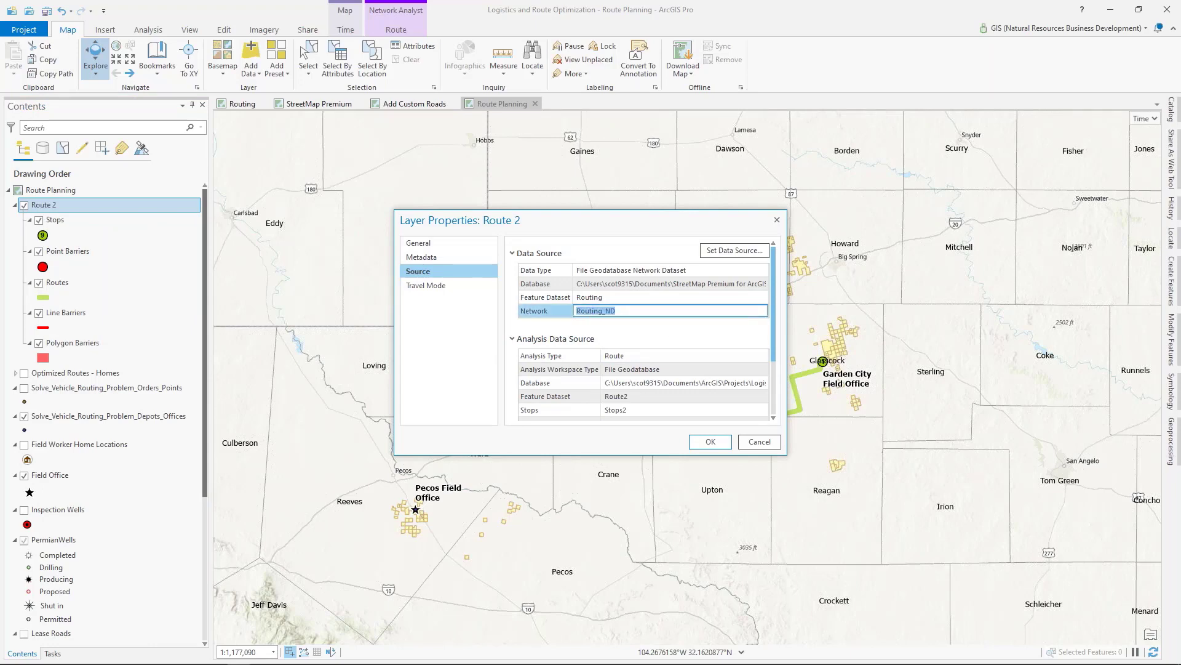
{"action": "left_click", "coordinate": [676, 283]}
{"action": "left_click_drag", "start_coordinate": [676, 283], "coordinate": [748, 281]}
{"action": "left_click", "coordinate": [754, 446]}
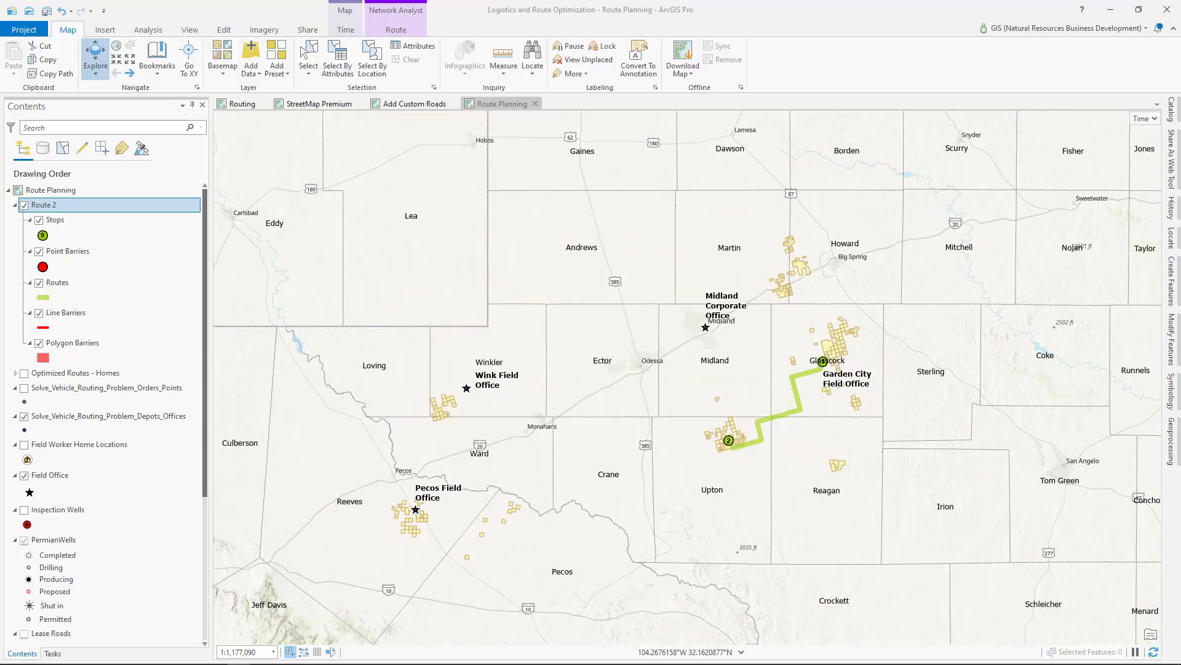
Step: Examine how the route follows the lease roads to the well pad at stop 2, and its full course from stop 1
{"action": "scroll", "coordinate": [742, 445], "scroll_direction": "up", "scroll_amount": 6}
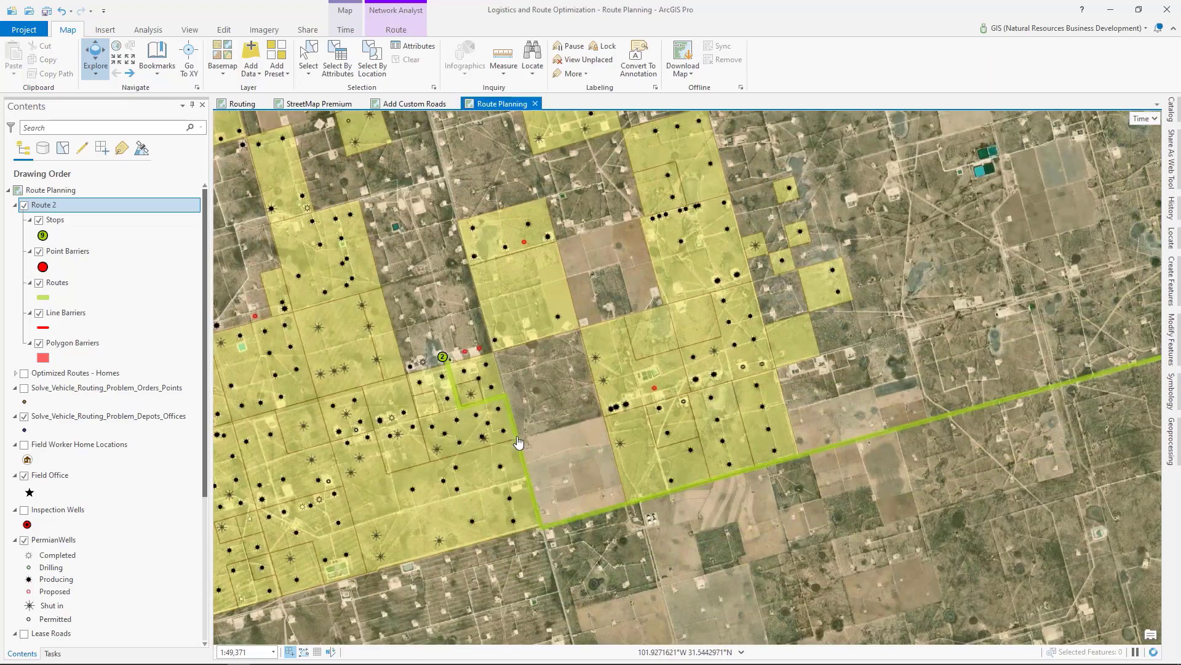
{"action": "scroll", "coordinate": [450, 393], "scroll_direction": "up", "scroll_amount": 3}
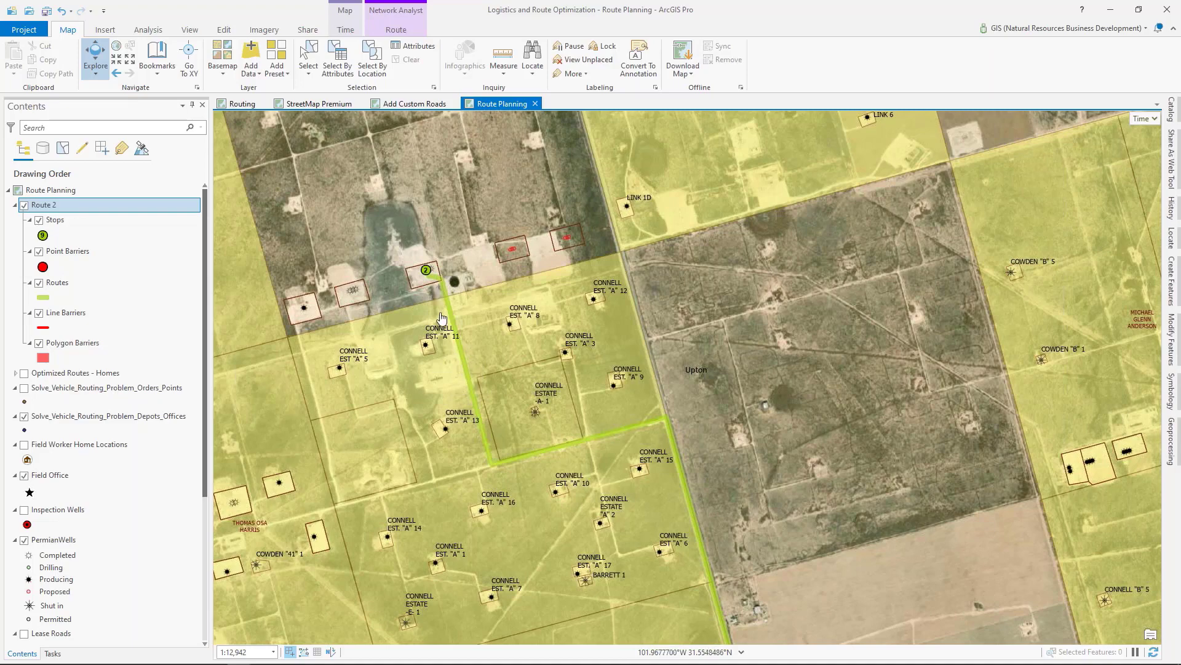
{"action": "scroll", "coordinate": [427, 273], "scroll_direction": "up", "scroll_amount": 3}
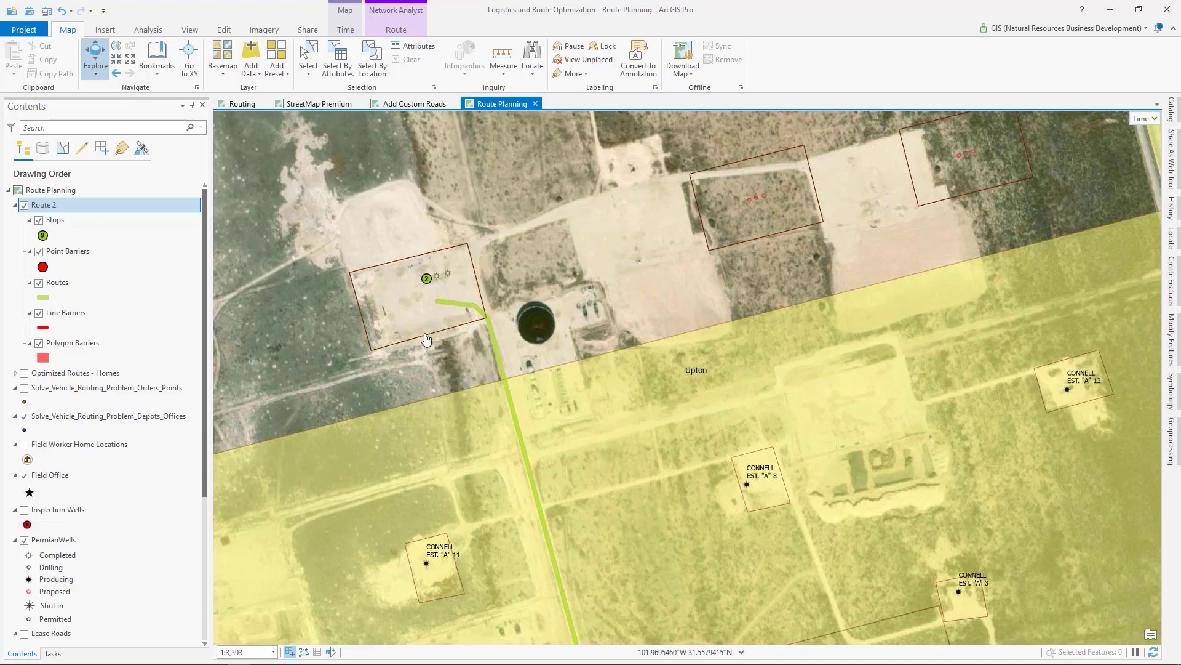
{"action": "left_click_drag", "start_coordinate": [427, 338], "coordinate": [553, 305]}
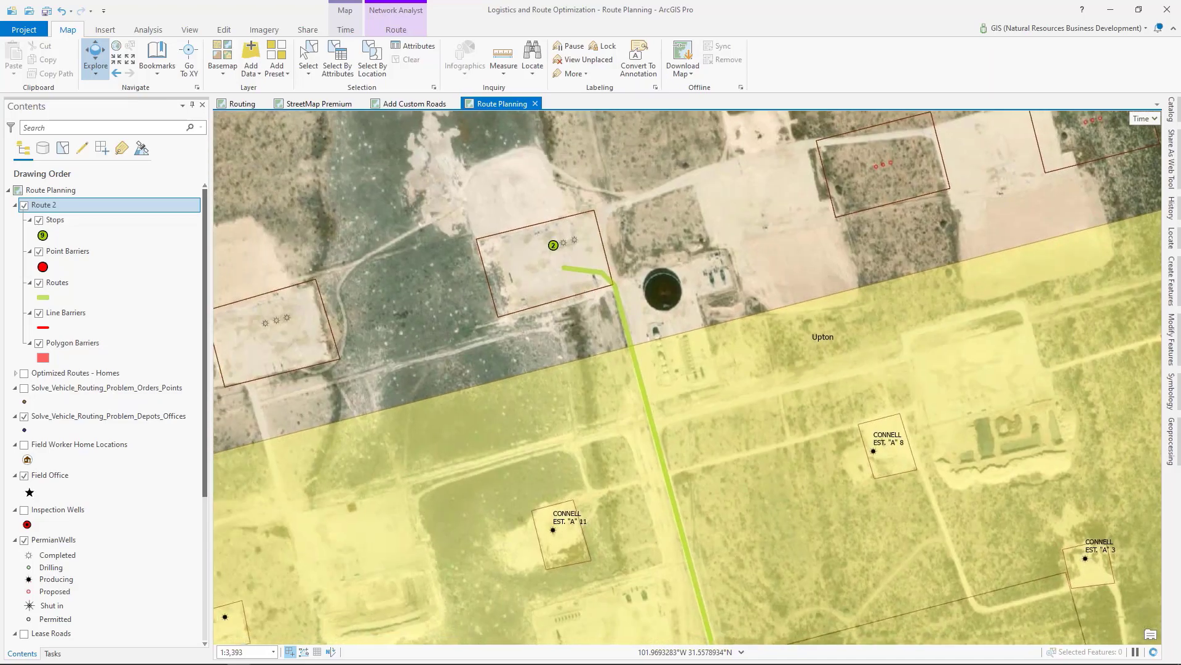
{"action": "scroll", "coordinate": [563, 306], "scroll_direction": "down", "scroll_amount": 4}
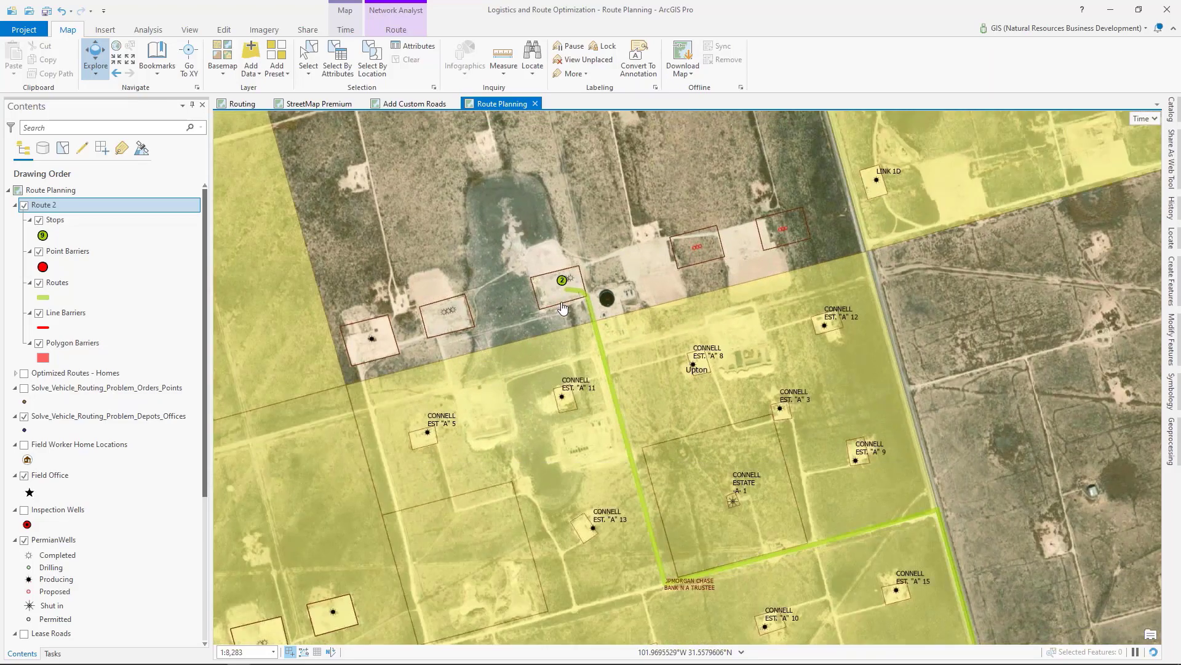
{"action": "scroll", "coordinate": [563, 306], "scroll_direction": "down", "scroll_amount": 2}
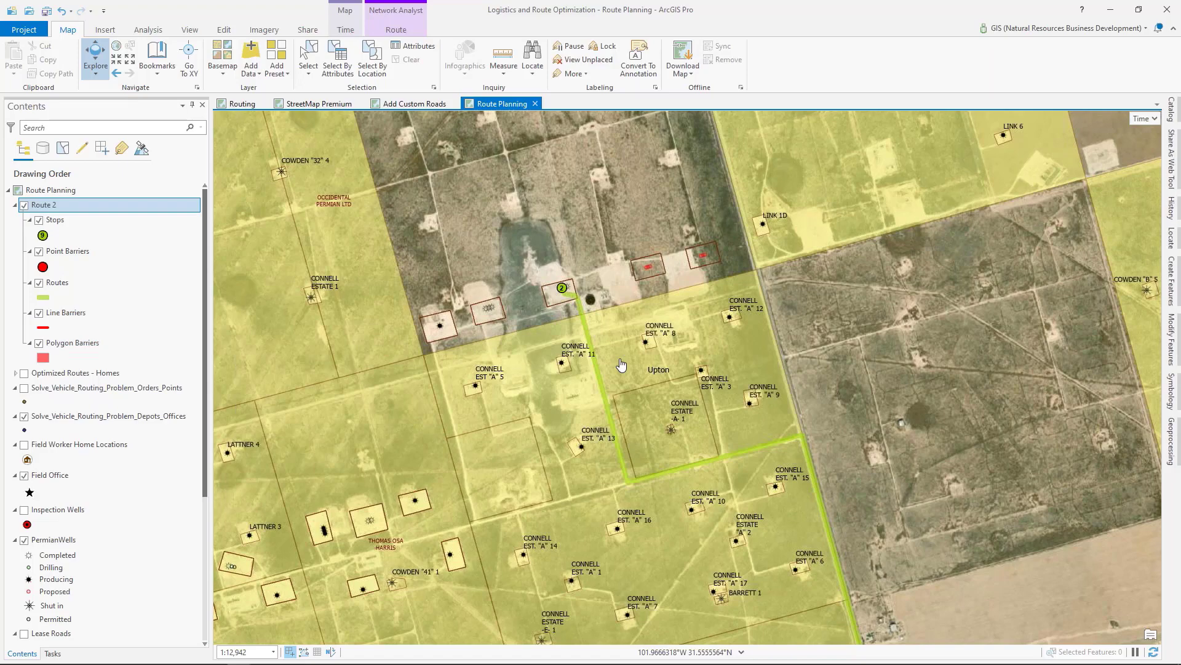
{"action": "scroll", "coordinate": [621, 365], "scroll_direction": "down", "scroll_amount": 15}
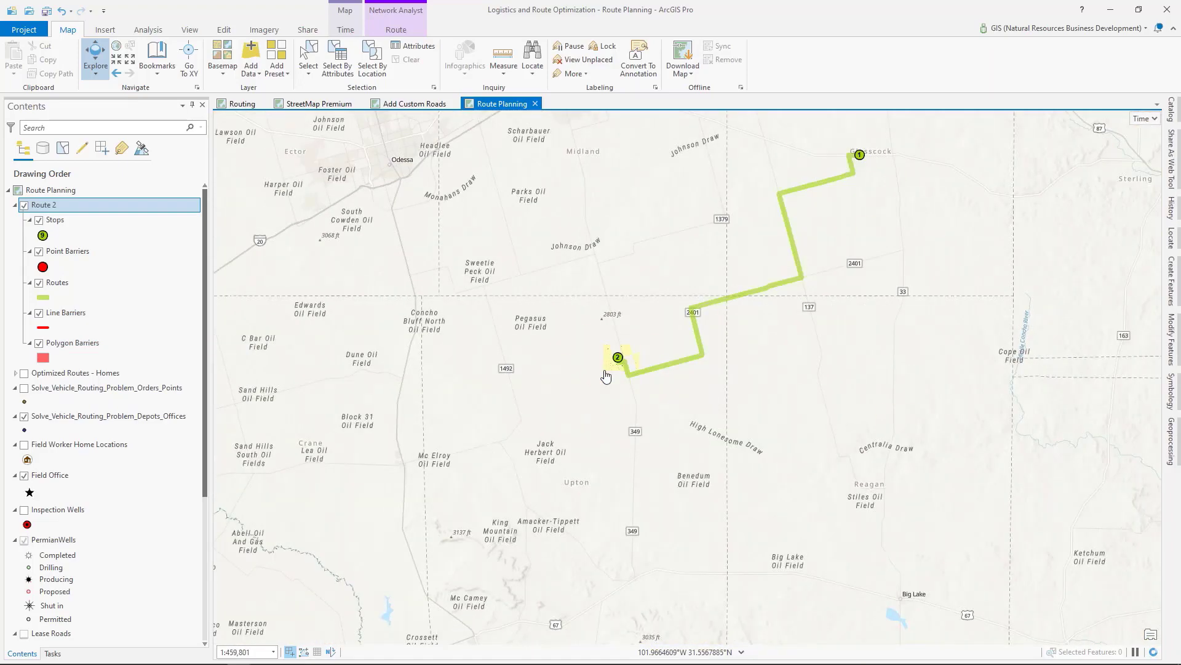
{"action": "left_click_drag", "start_coordinate": [603, 377], "coordinate": [646, 497]}
{"action": "scroll", "coordinate": [641, 492], "scroll_direction": "down", "scroll_amount": 2}
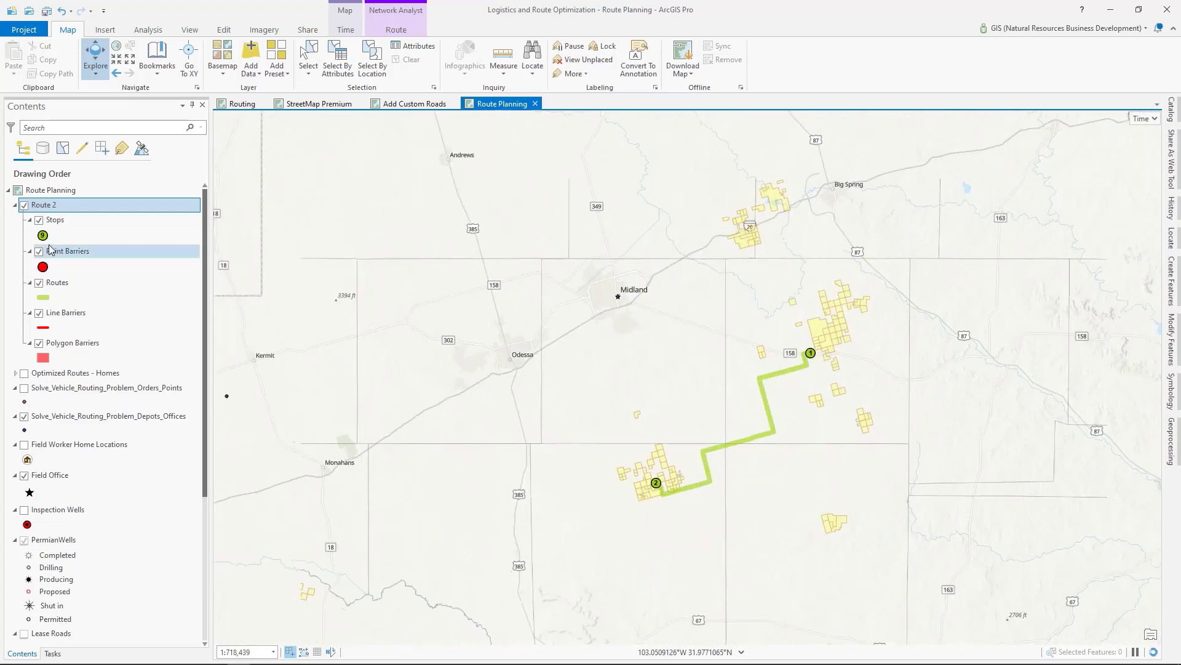
Step: Hide the Route 2 layer and show the Inspection Wells layer around the field offices
{"action": "left_click", "coordinate": [24, 205]}
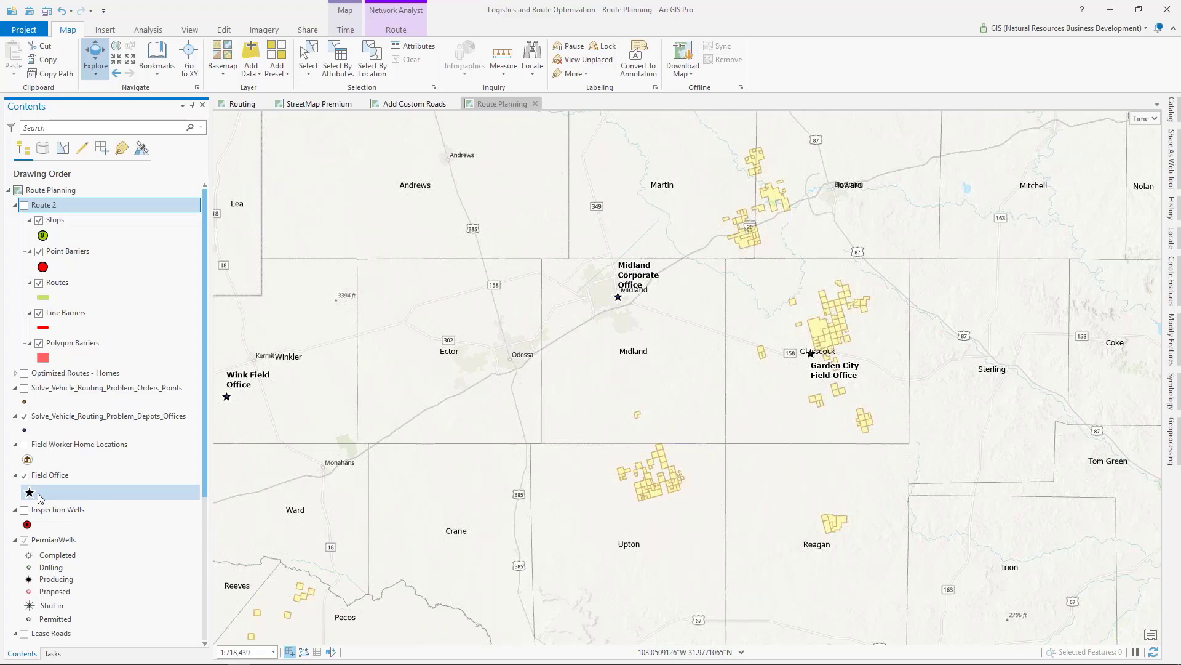
{"action": "left_click", "coordinate": [25, 510]}
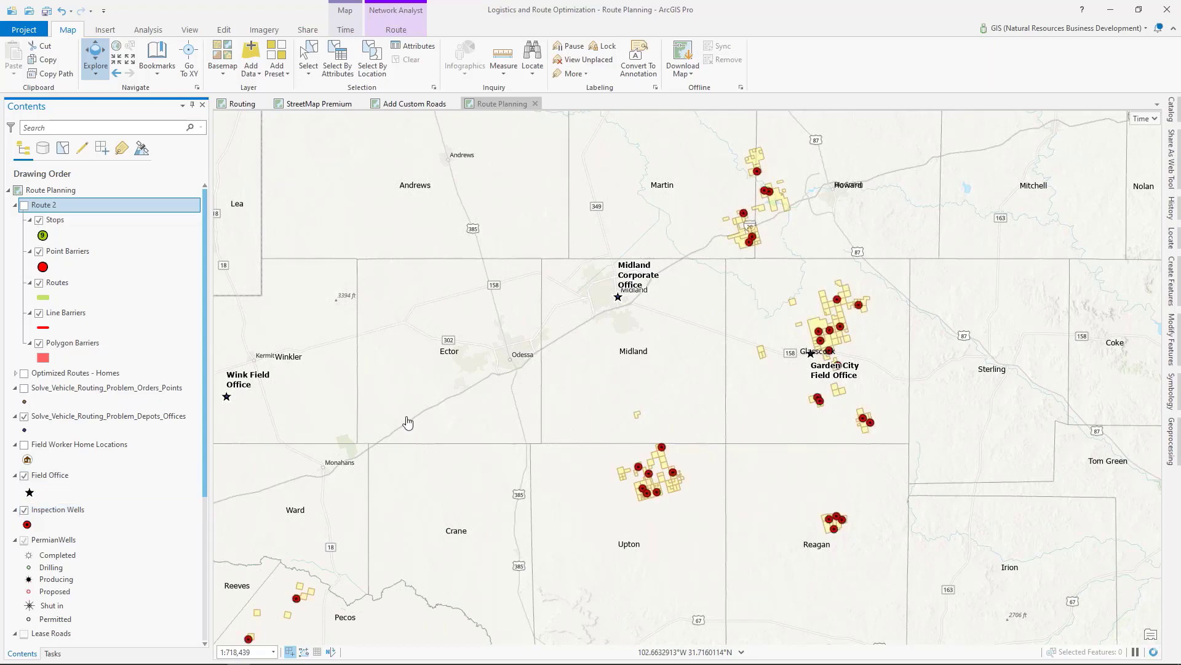
{"action": "left_click_drag", "start_coordinate": [411, 419], "coordinate": [596, 378]}
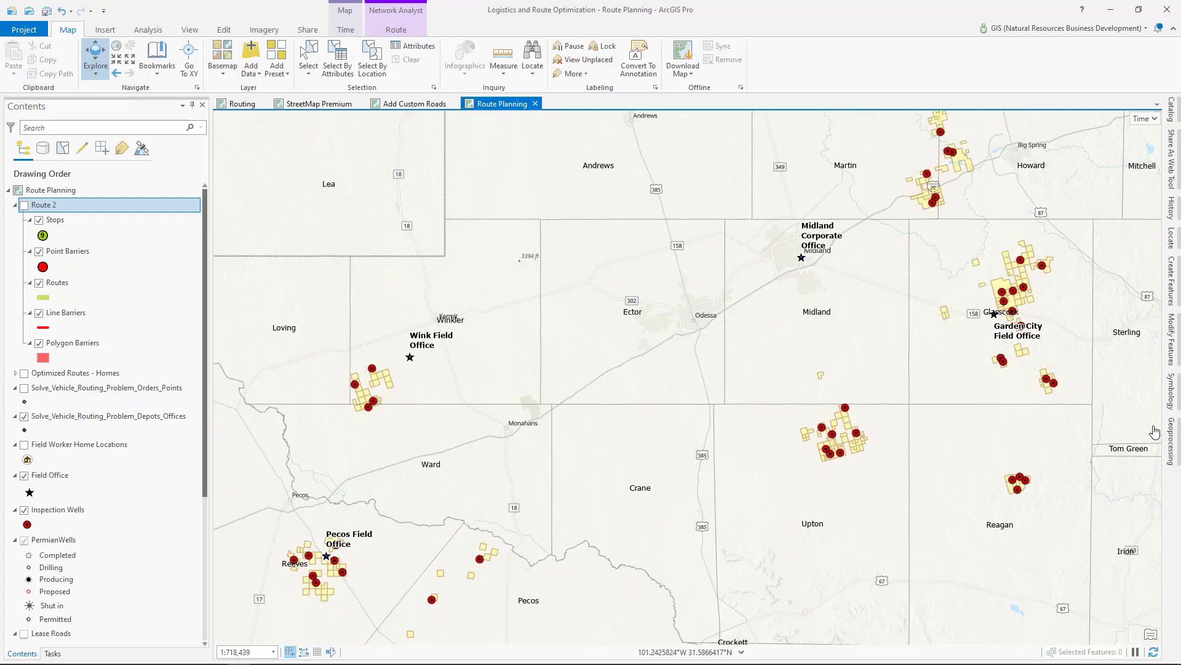
Step: Open the Solve Vehicle Routing Problem tool and look over the inspection wells across the Permian Basin counties
{"action": "left_click", "coordinate": [1176, 438]}
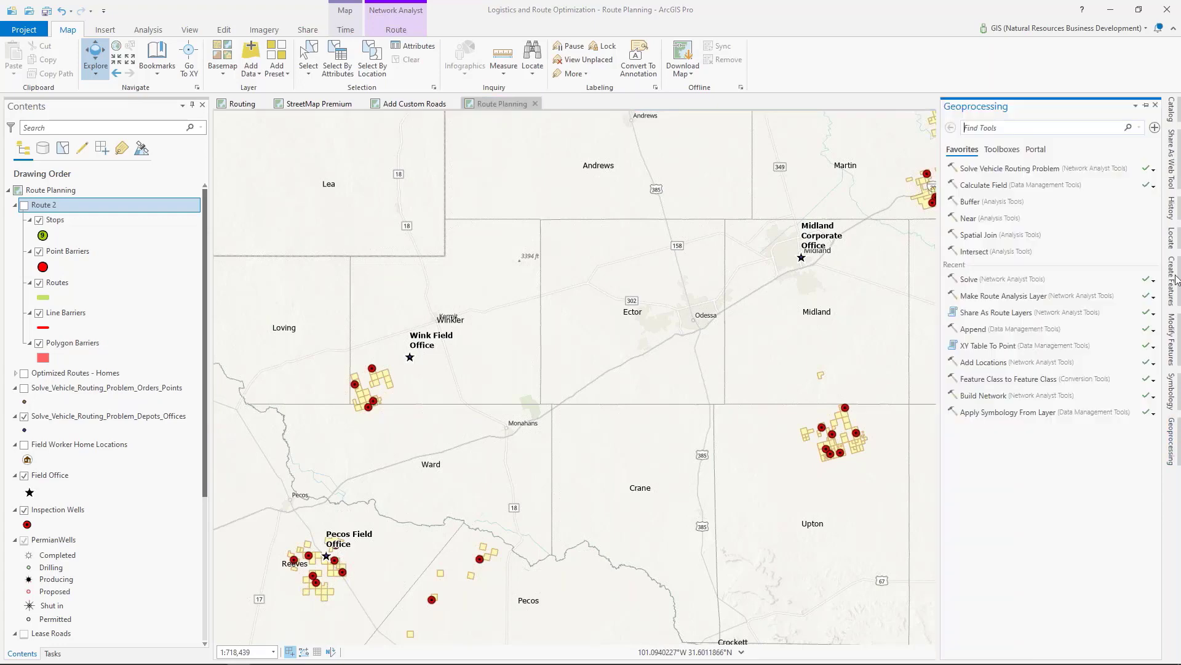
{"action": "left_click", "coordinate": [1024, 175]}
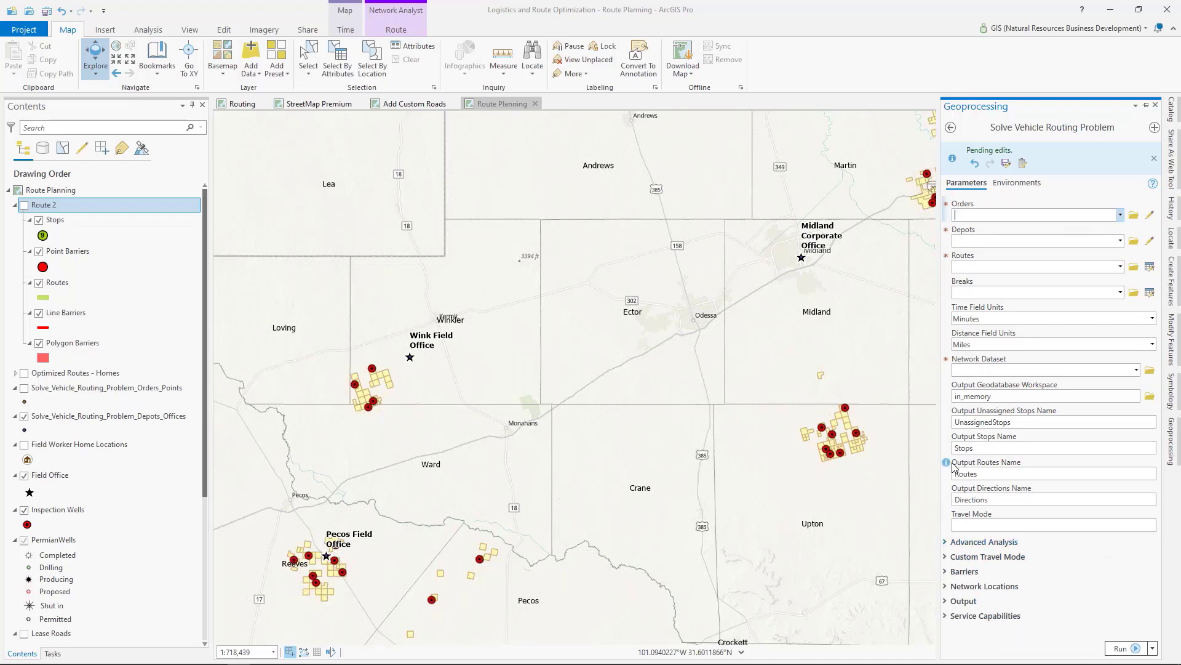
{"action": "left_click", "coordinate": [865, 458]}
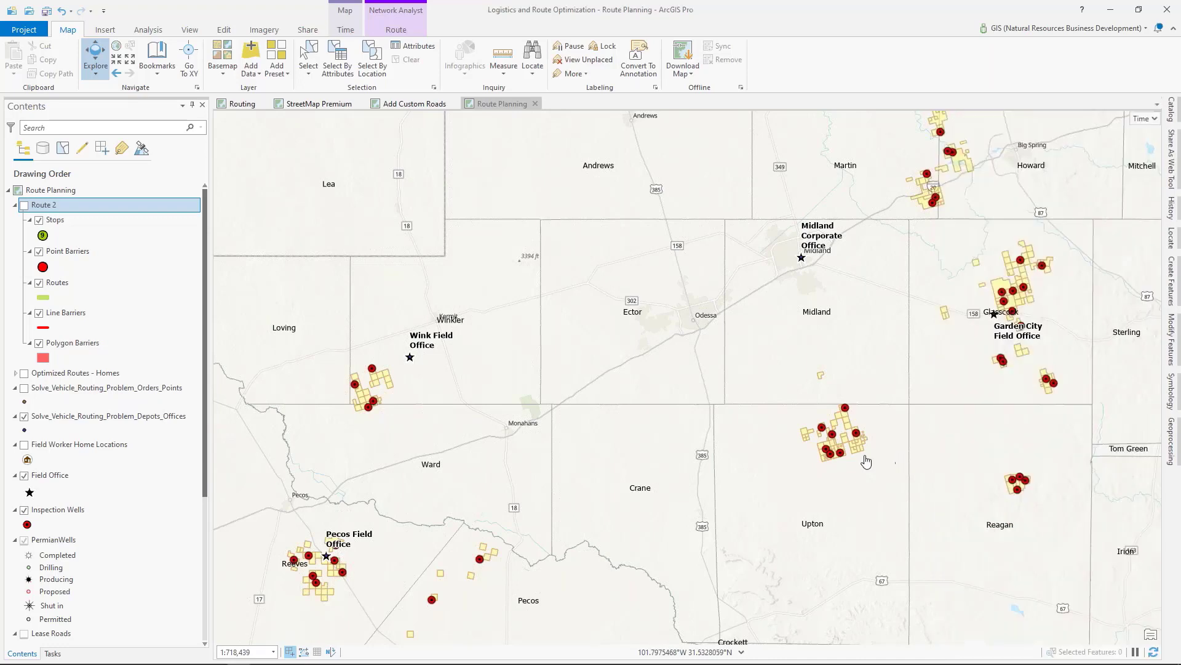
{"action": "left_click_drag", "start_coordinate": [1157, 498], "coordinate": [981, 421]}
{"action": "left_click_drag", "start_coordinate": [805, 408], "coordinate": [888, 490]}
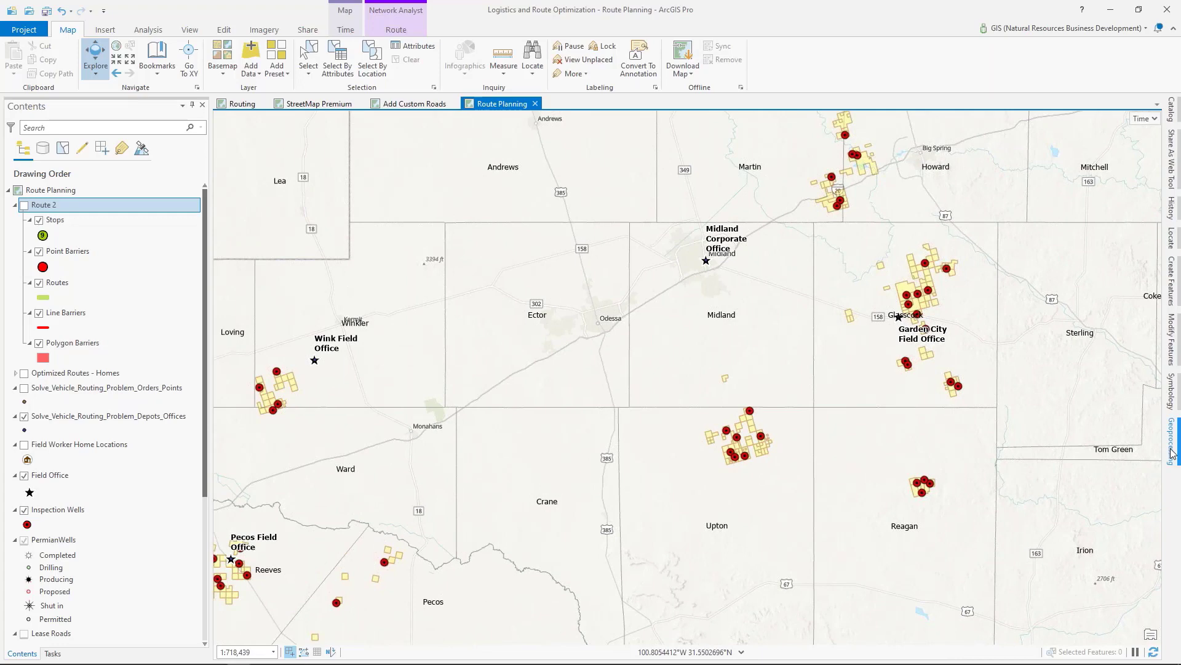
{"action": "left_click", "coordinate": [1172, 453]}
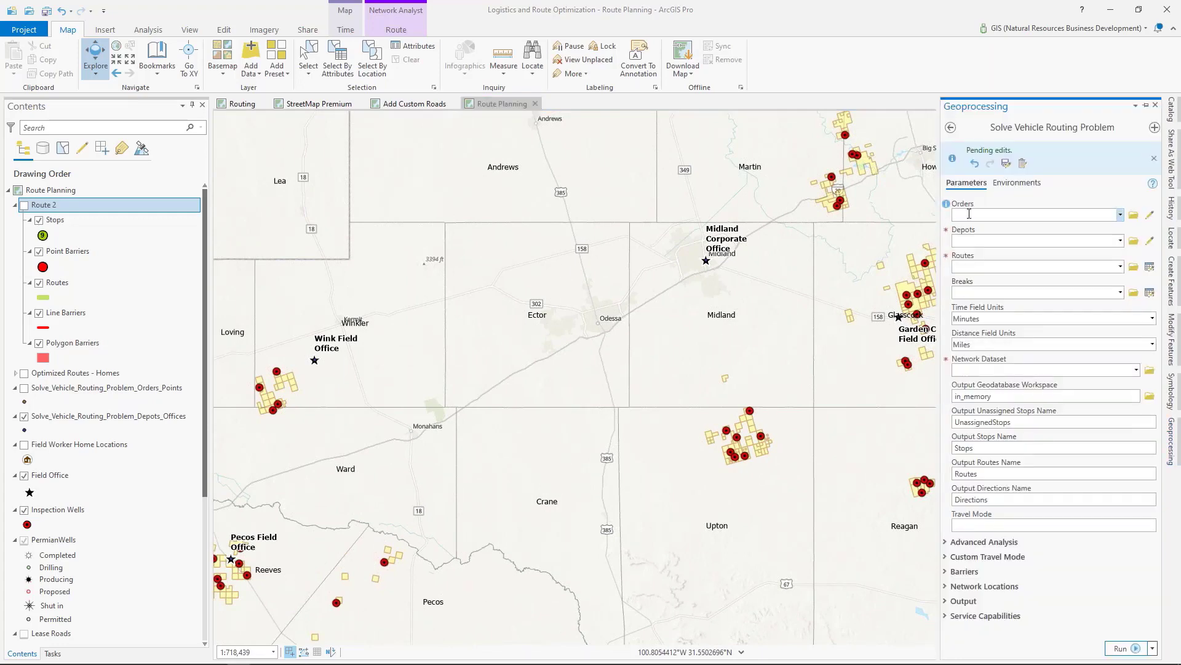
Step: Review the names, service times and remaining fields in the attribute table of Solve_Vehicle_Routing_Problem_Orders_Points
{"action": "right_click", "coordinate": [66, 394]}
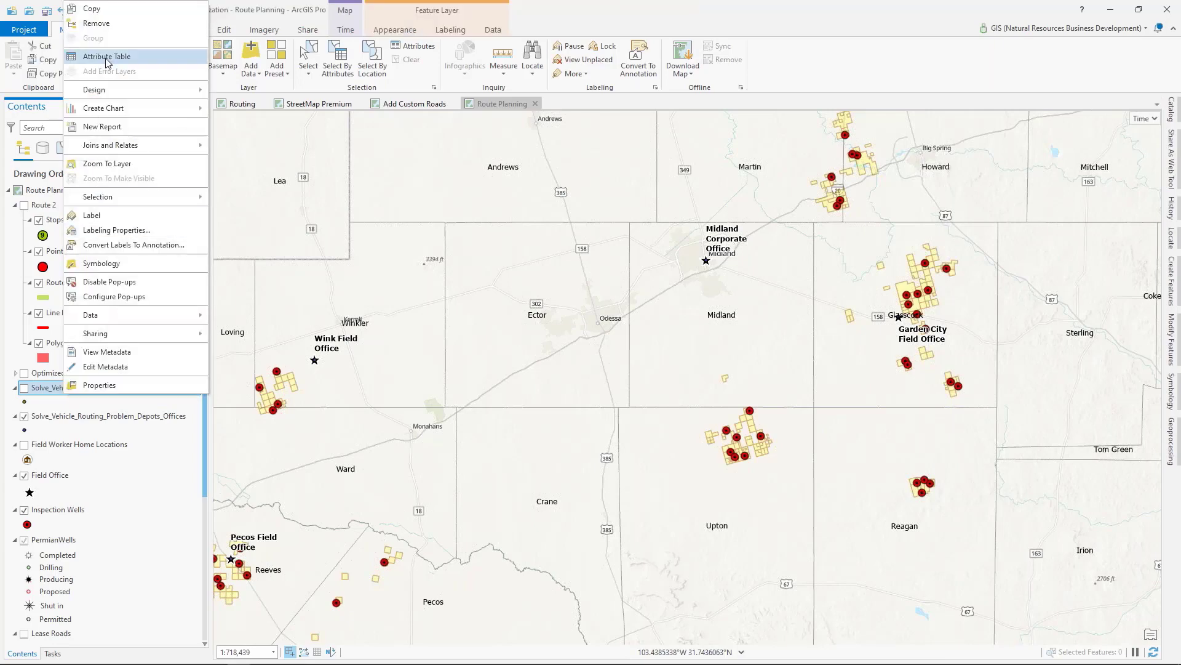
{"action": "left_click", "coordinate": [106, 57]}
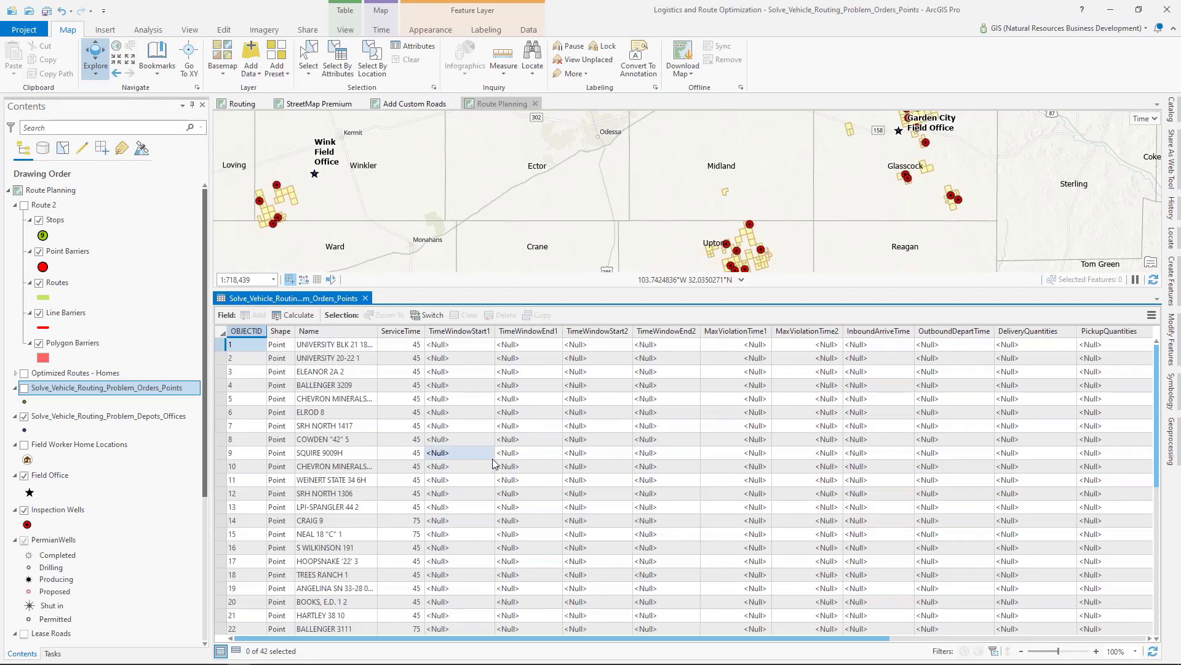
{"action": "left_click", "coordinate": [54, 511]}
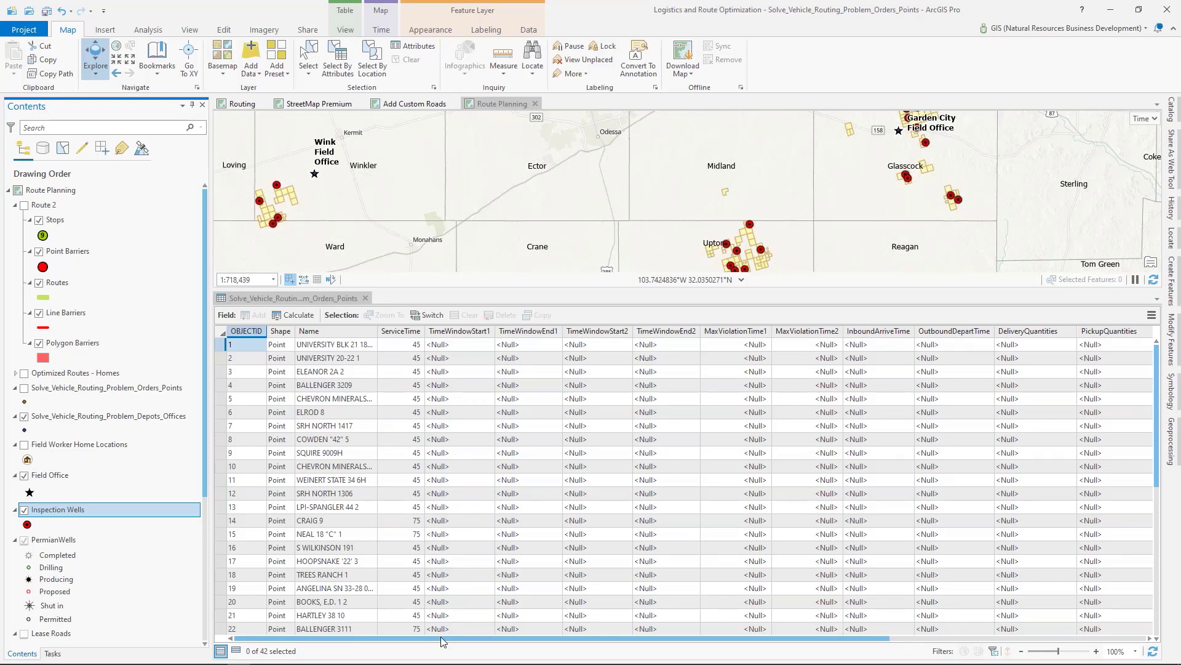
{"action": "left_click_drag", "start_coordinate": [440, 636], "coordinate": [705, 616]}
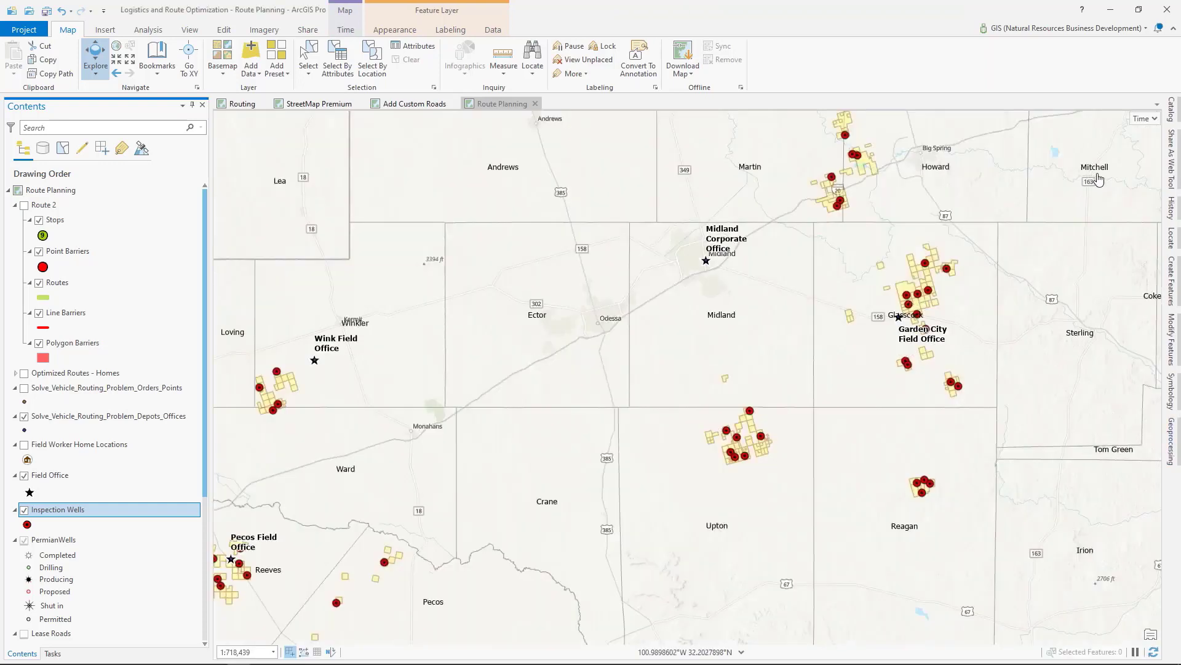
Step: Set the vehicle routing tool's Orders to Solve_Vehicle_Routing_Problem_Orders_Points
{"action": "left_click", "coordinate": [1169, 439]}
{"action": "left_click", "coordinate": [1121, 214]}
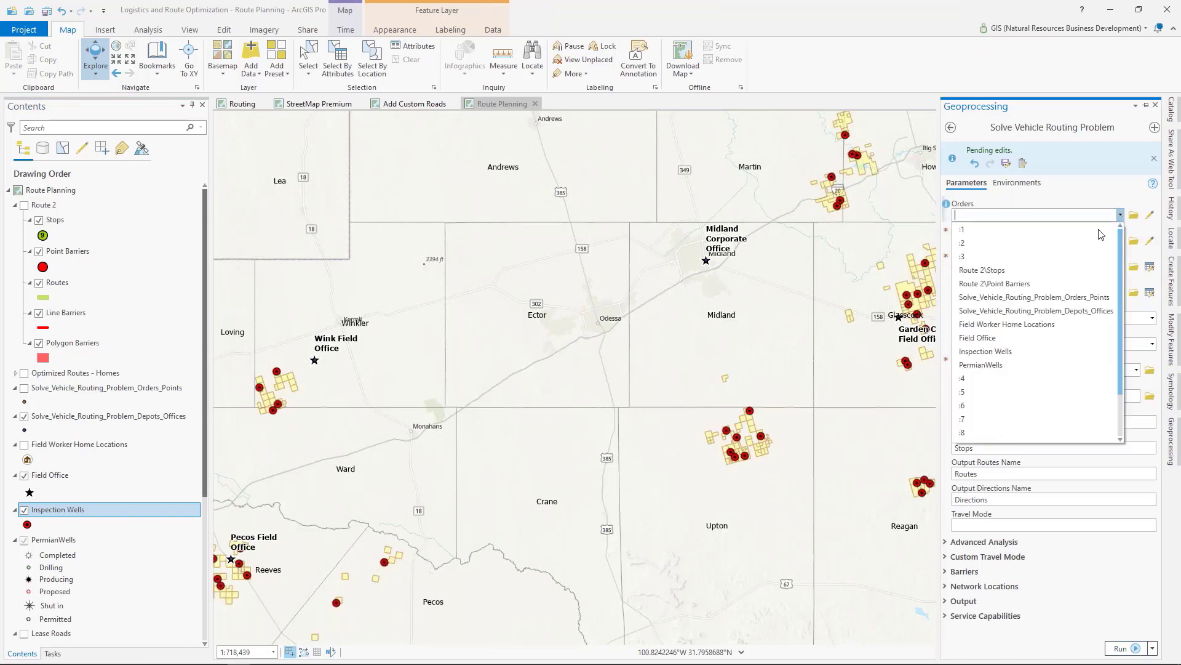
{"action": "left_click", "coordinate": [1091, 298]}
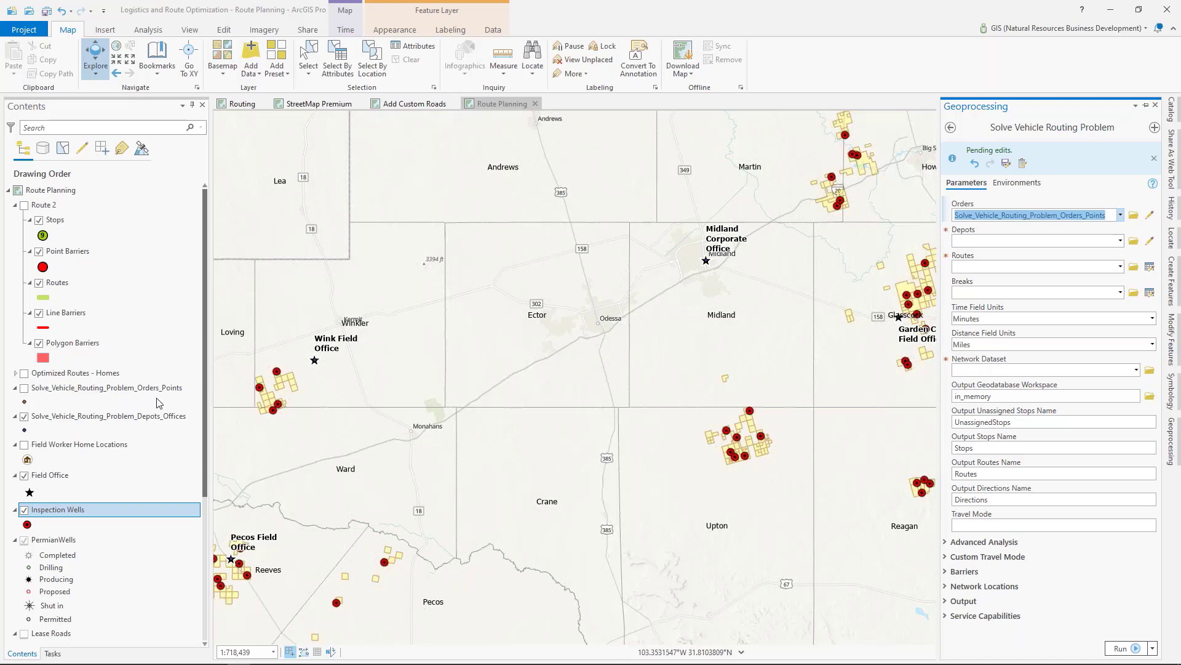
Step: Check the attribute table of Solve_Vehicle_Routing_Problem_Depots_Offices and set that layer as the vehicle routing tool's Depots
{"action": "right_click", "coordinate": [84, 417]}
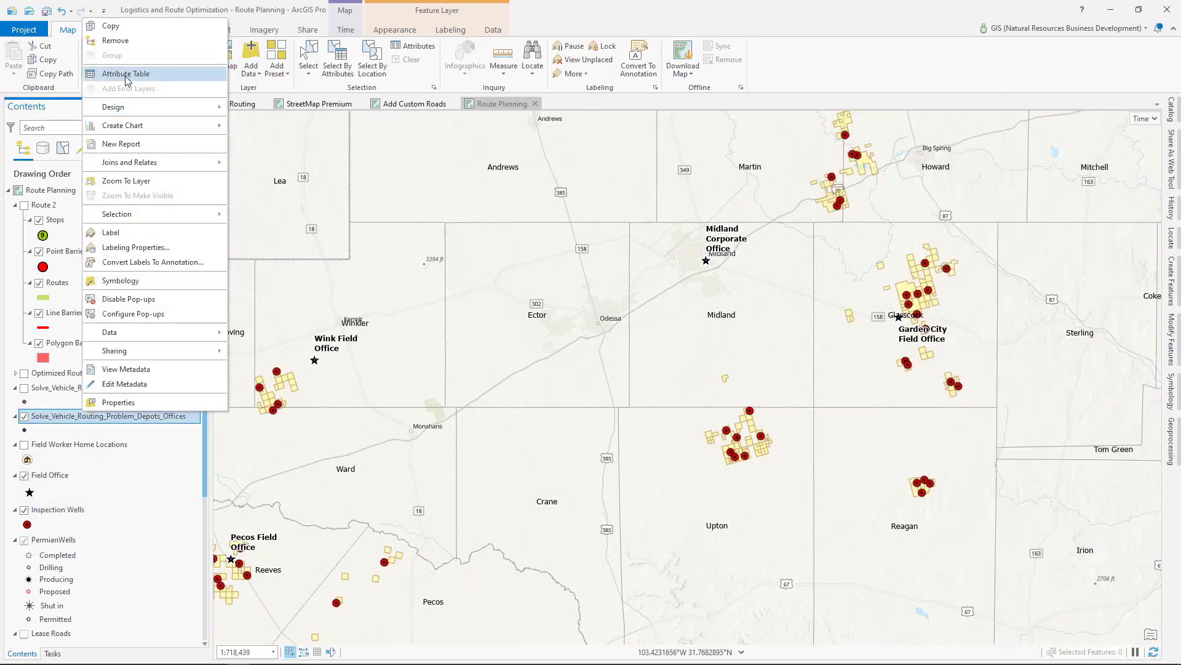
{"action": "left_click", "coordinate": [126, 74]}
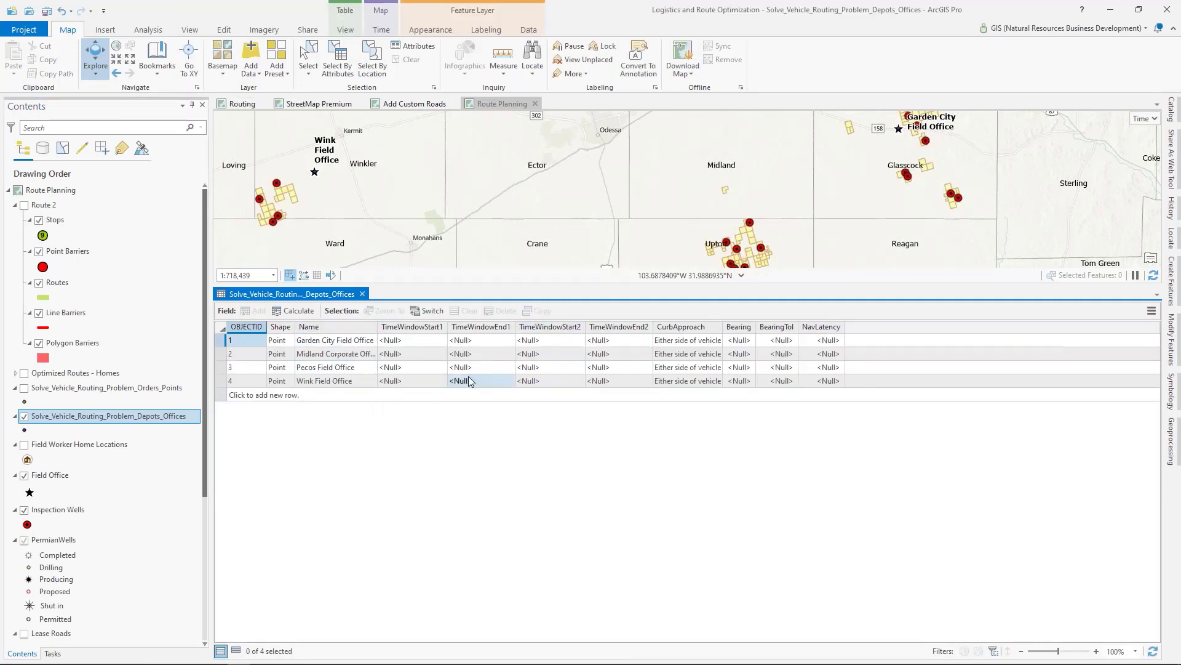
{"action": "left_click", "coordinate": [1171, 441]}
{"action": "left_click", "coordinate": [1120, 240]}
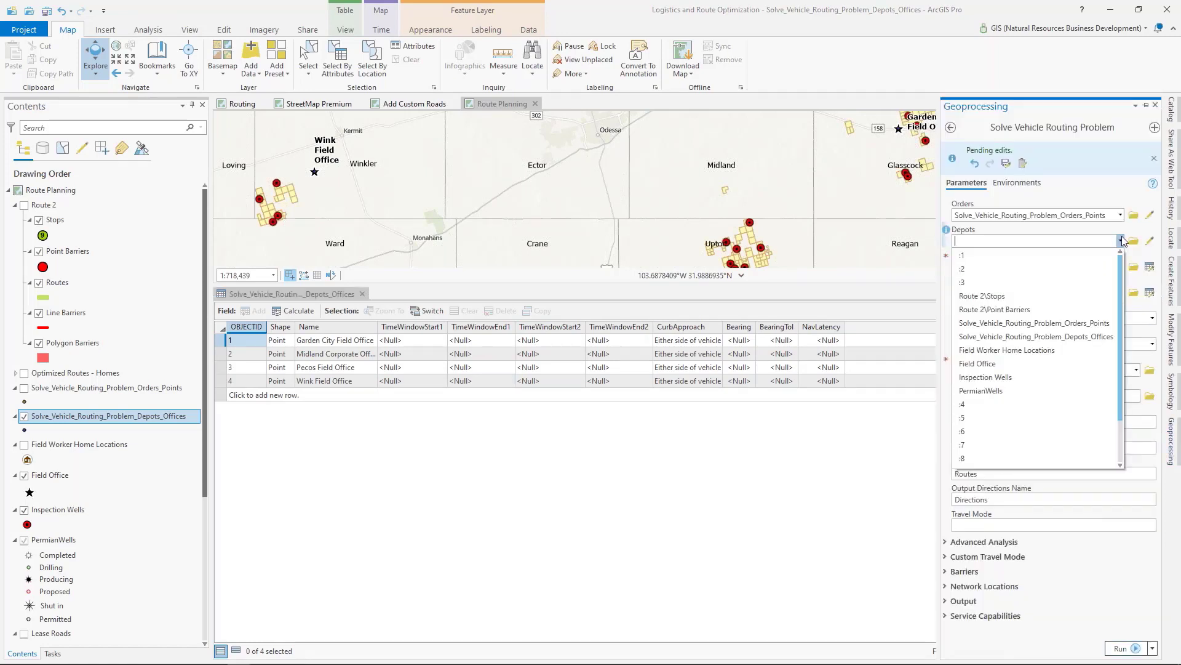
{"action": "left_click", "coordinate": [1091, 342]}
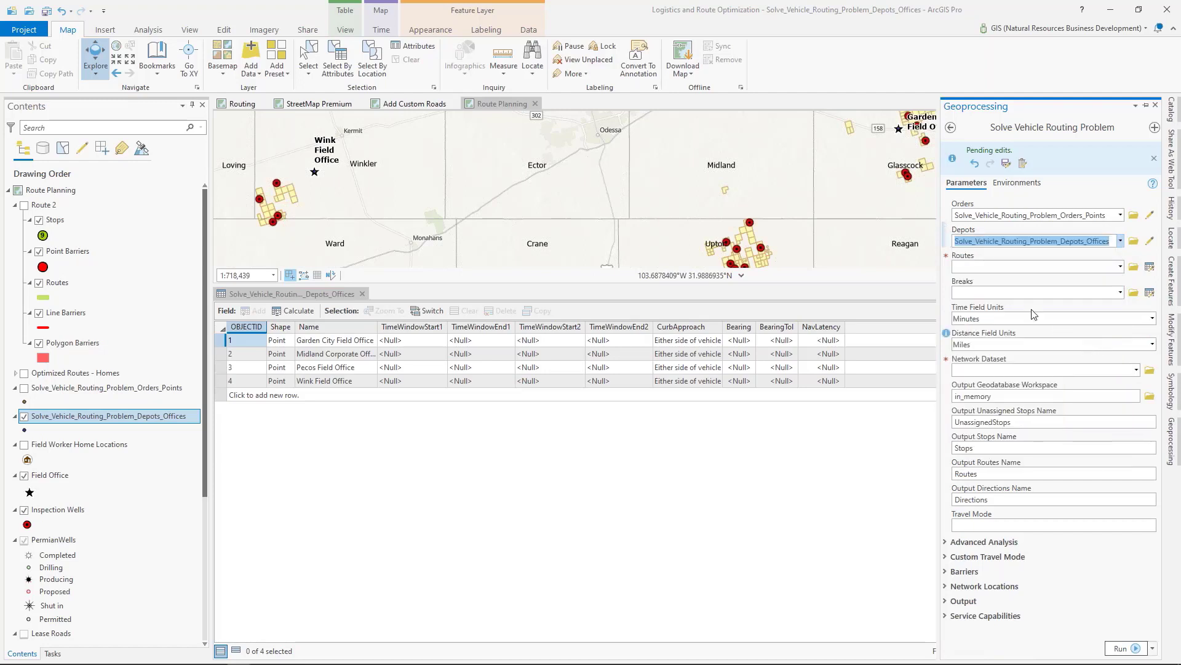
{"action": "left_click", "coordinate": [362, 294]}
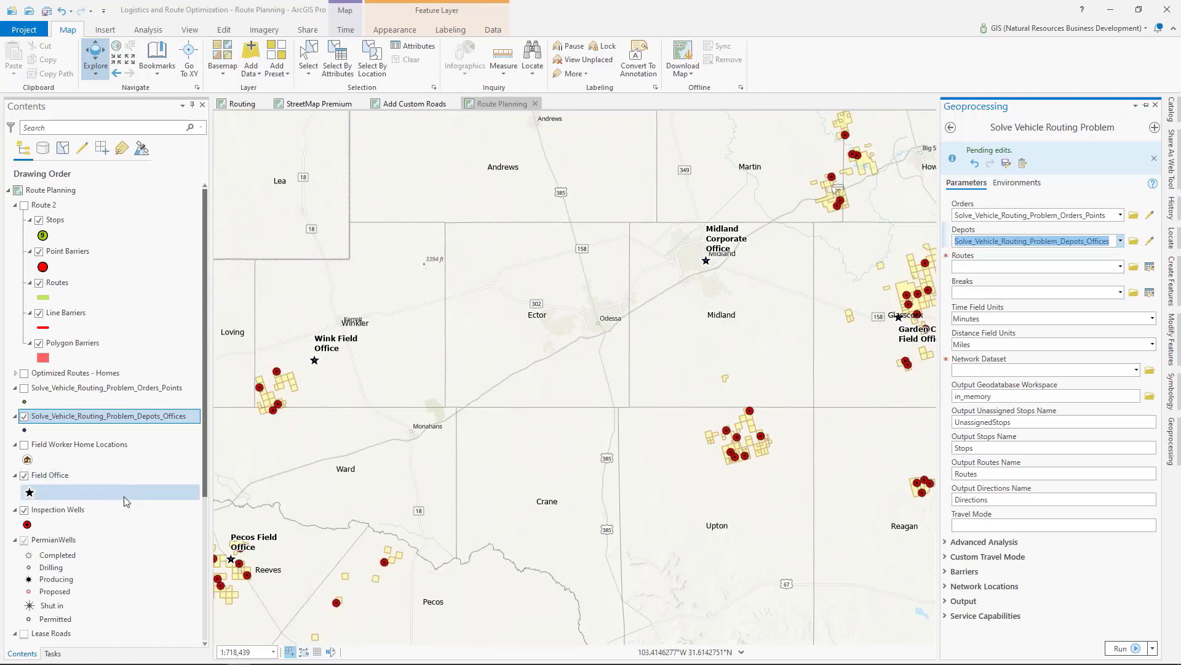
Step: Review the start and end depots, start times, costs and order limits in the Solve_Vehicle_Routing_Problem_Routes_Offices table
{"action": "scroll", "coordinate": [123, 499], "scroll_direction": "down", "scroll_amount": 5}
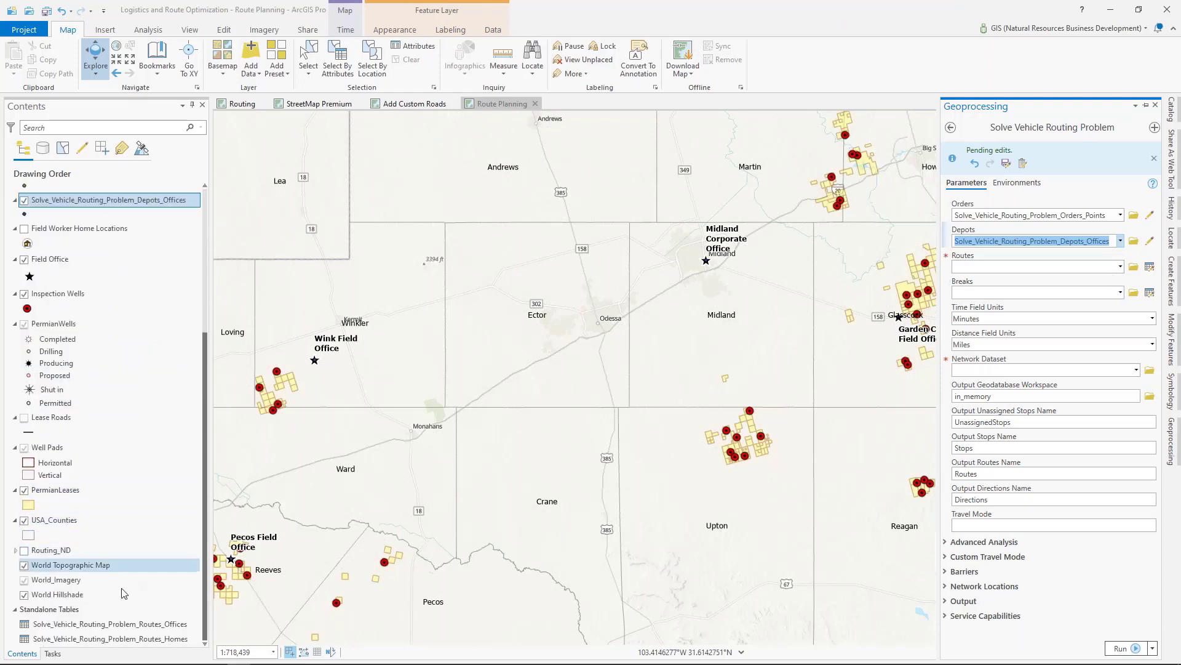
{"action": "right_click", "coordinate": [99, 624]}
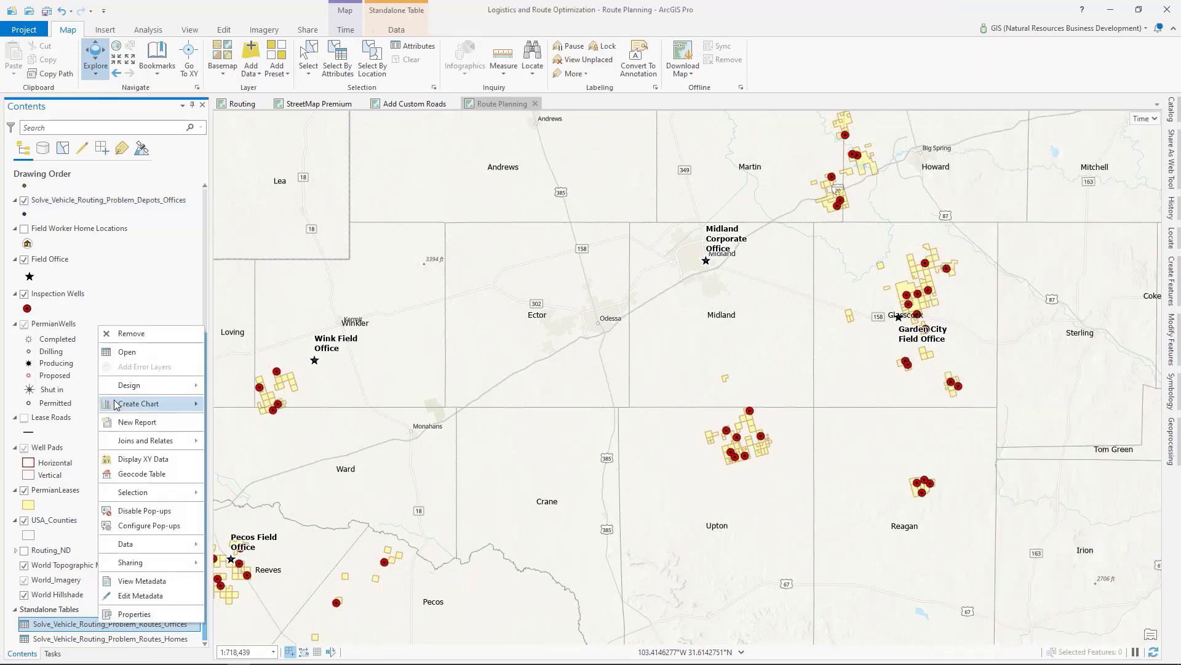
{"action": "left_click", "coordinate": [127, 353]}
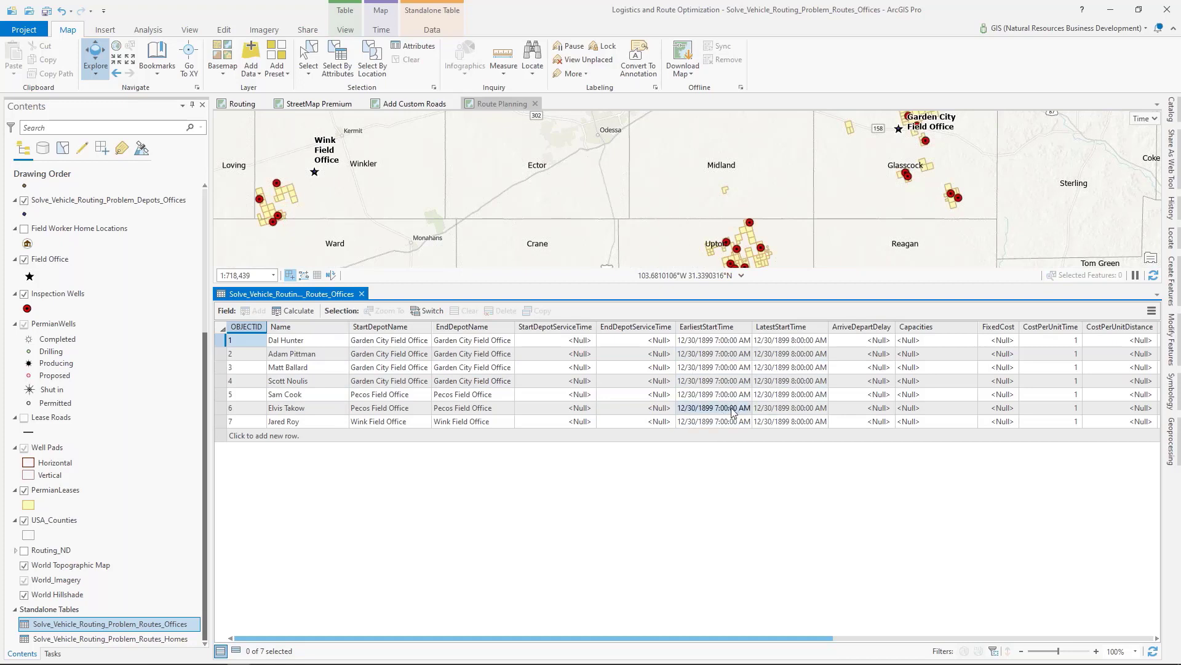
{"action": "left_click_drag", "start_coordinate": [659, 637], "coordinate": [930, 629]}
{"action": "left_click", "coordinate": [968, 366]}
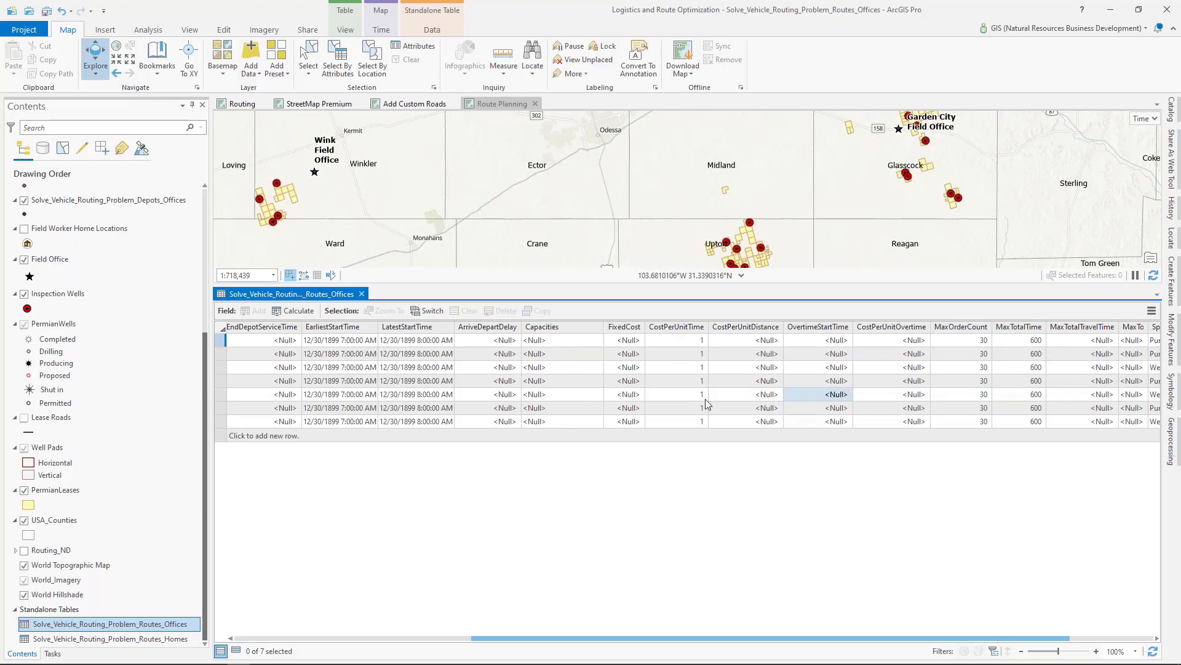
{"action": "left_click", "coordinate": [362, 293]}
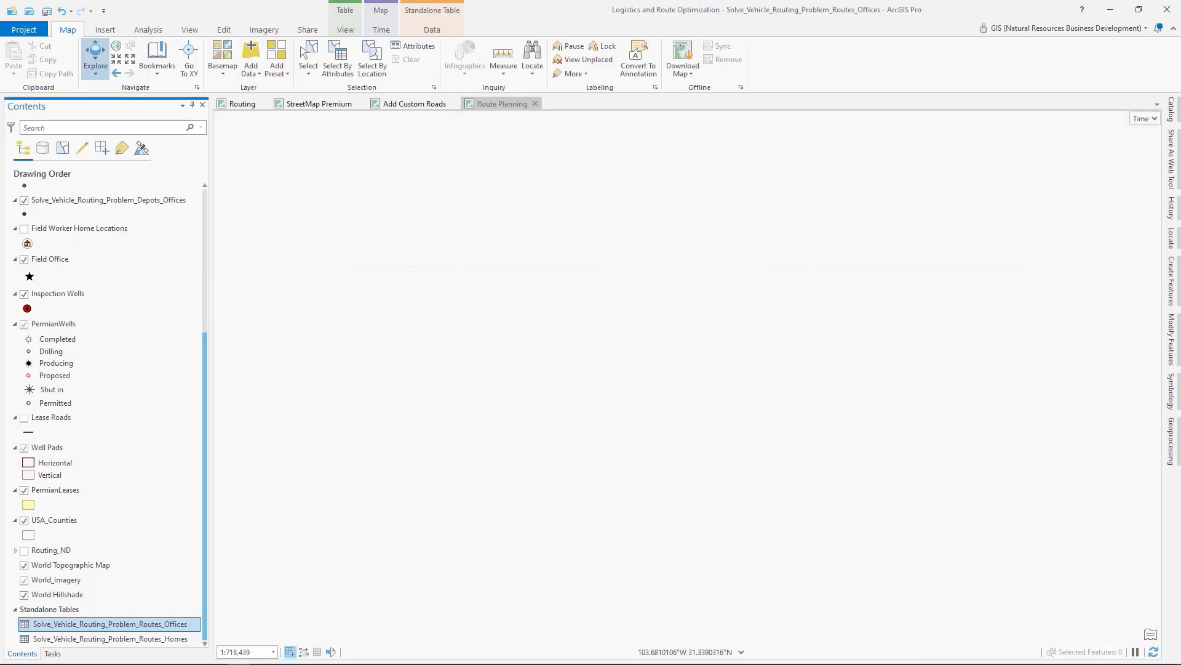
Step: Set the vehicle routing tool's Routes to Solve_Vehicle_Routing_Problem_Routes_Offices and its Network Dataset to Routing_ND
{"action": "left_click", "coordinate": [1171, 440]}
{"action": "left_click", "coordinate": [1121, 267]}
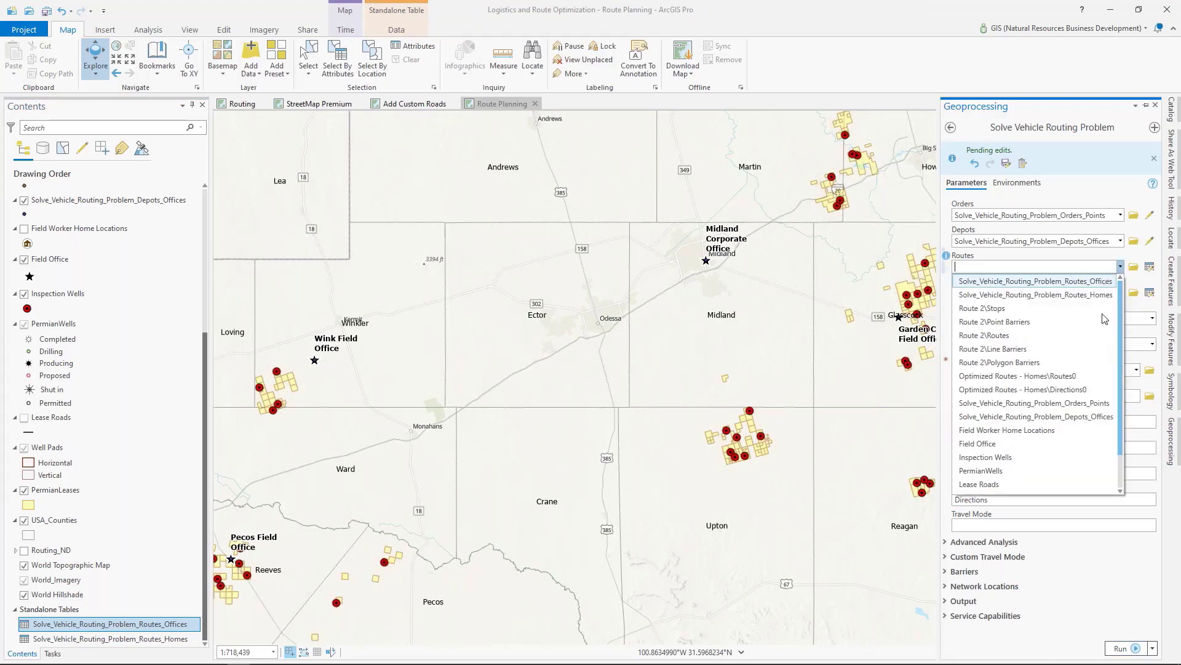
{"action": "left_click", "coordinate": [1053, 287]}
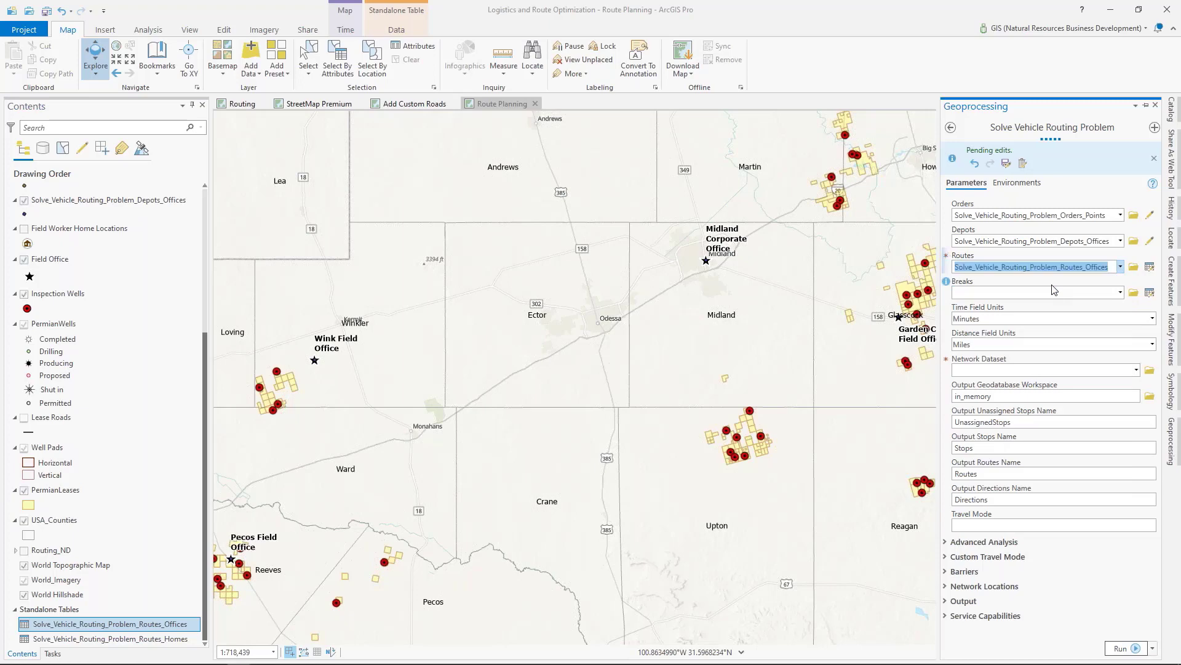
{"action": "left_click", "coordinate": [1138, 371]}
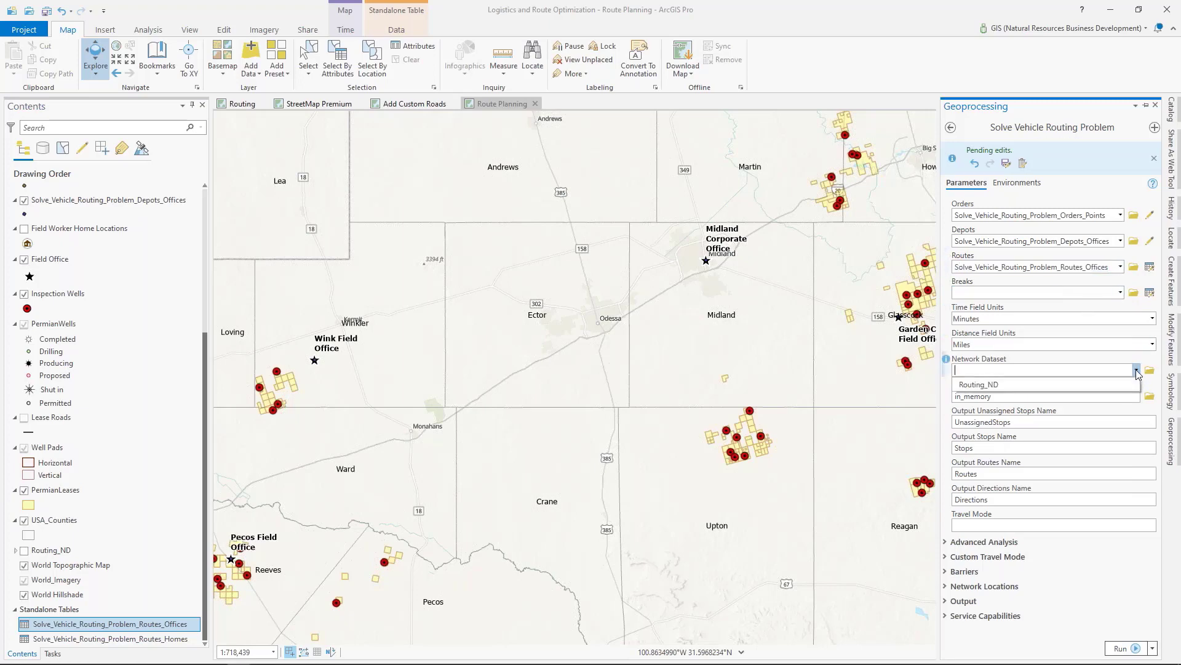
{"action": "left_click", "coordinate": [1017, 385]}
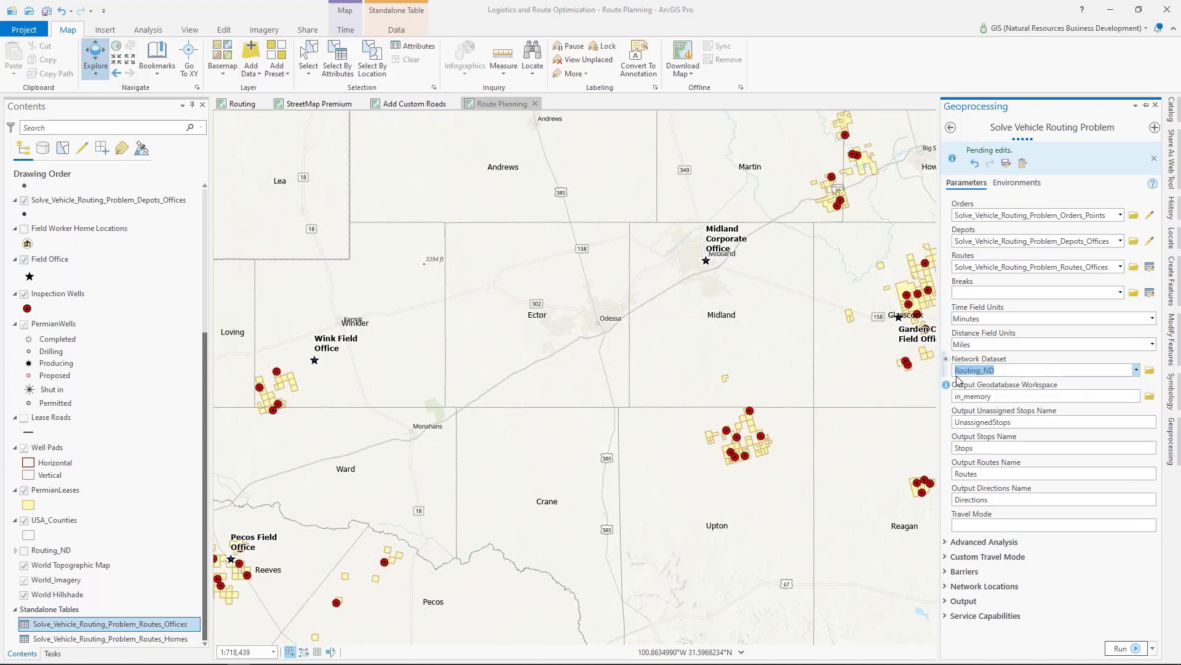
Step: Run the Solve Vehicle Routing Problem tool with the CUSTOM travel mode and dismiss its run details
{"action": "scroll", "coordinate": [750, 379], "scroll_direction": "down", "scroll_amount": 2}
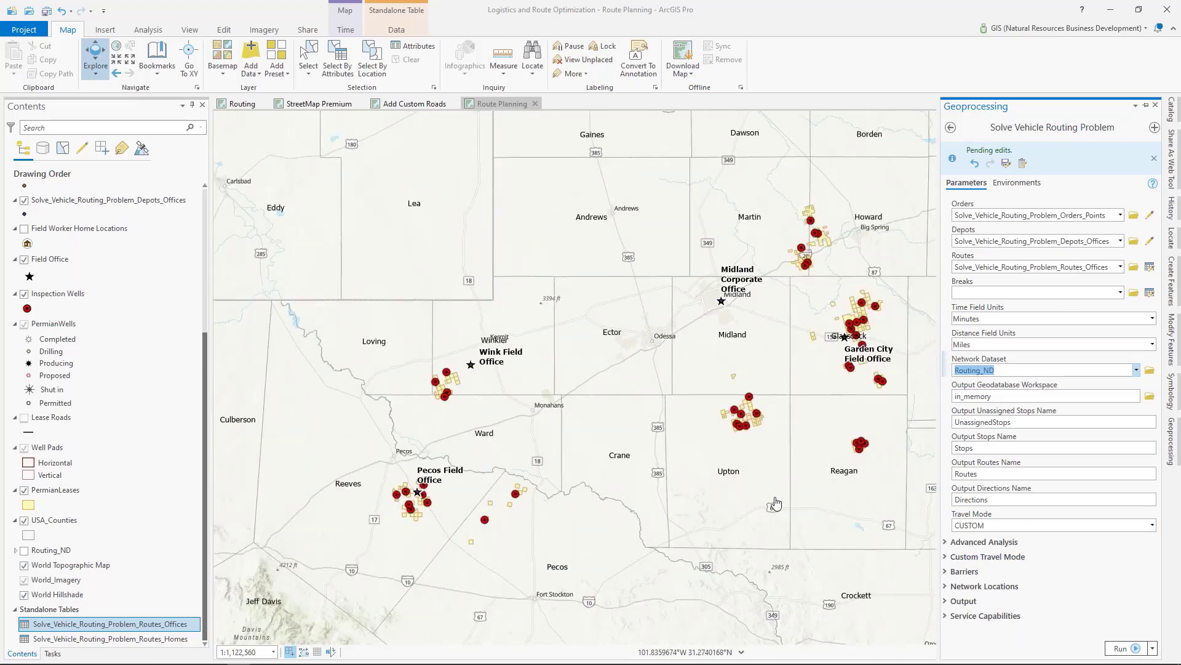
{"action": "left_click", "coordinate": [1176, 444]}
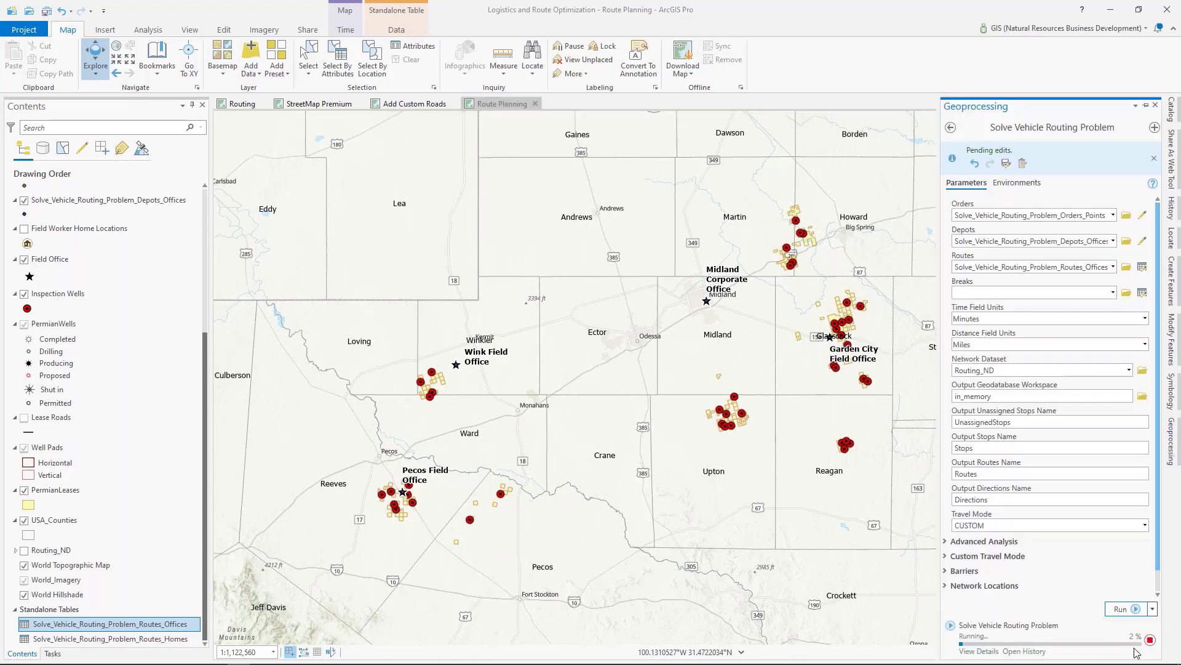
{"action": "mouse_move", "coordinate": [1137, 652]}
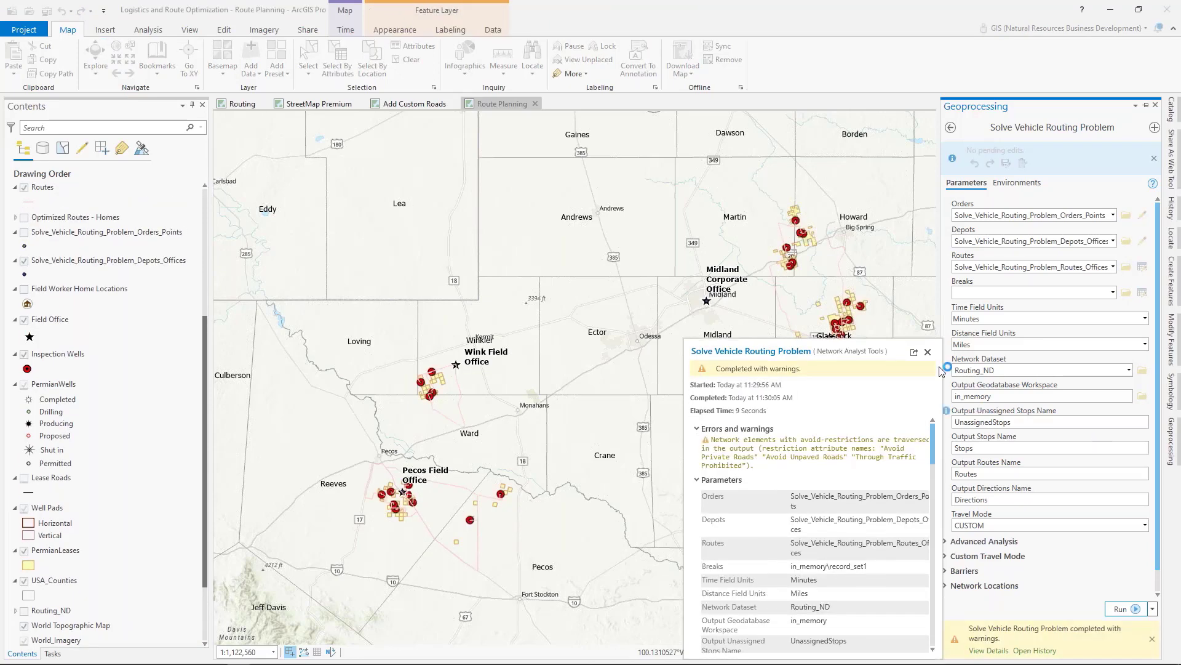
{"action": "left_click", "coordinate": [928, 352]}
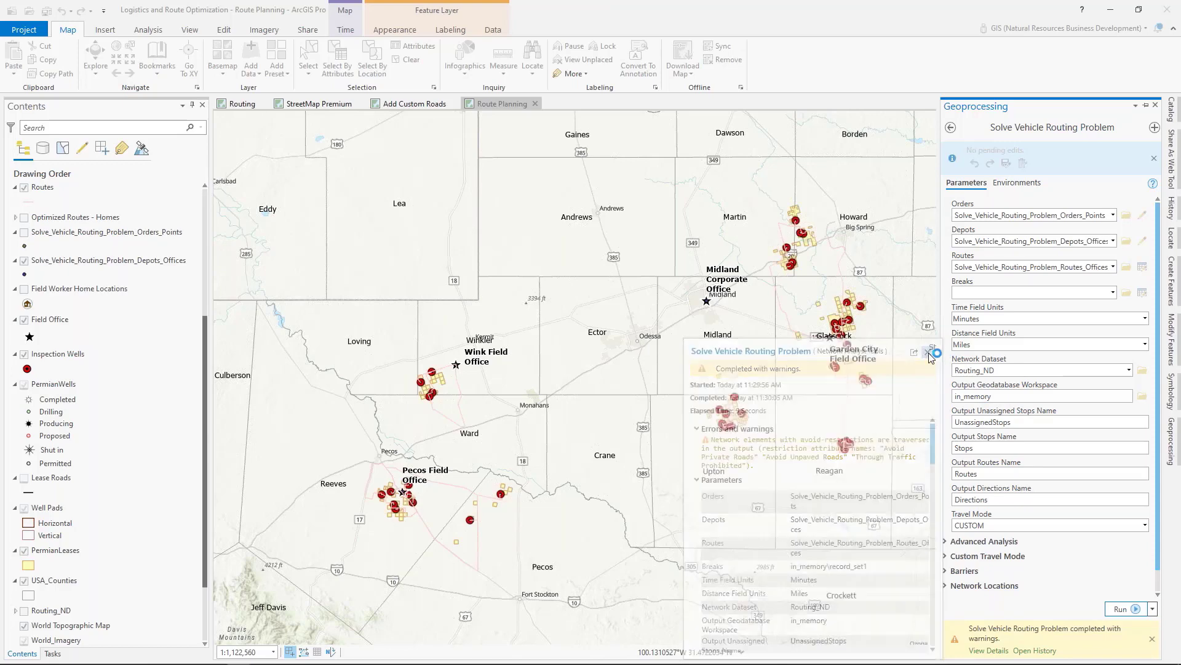
Step: Recolor the line symbol of the new Routes layer to dark green at 1 pt width
{"action": "scroll", "coordinate": [111, 433], "scroll_direction": "down", "scroll_amount": 2}
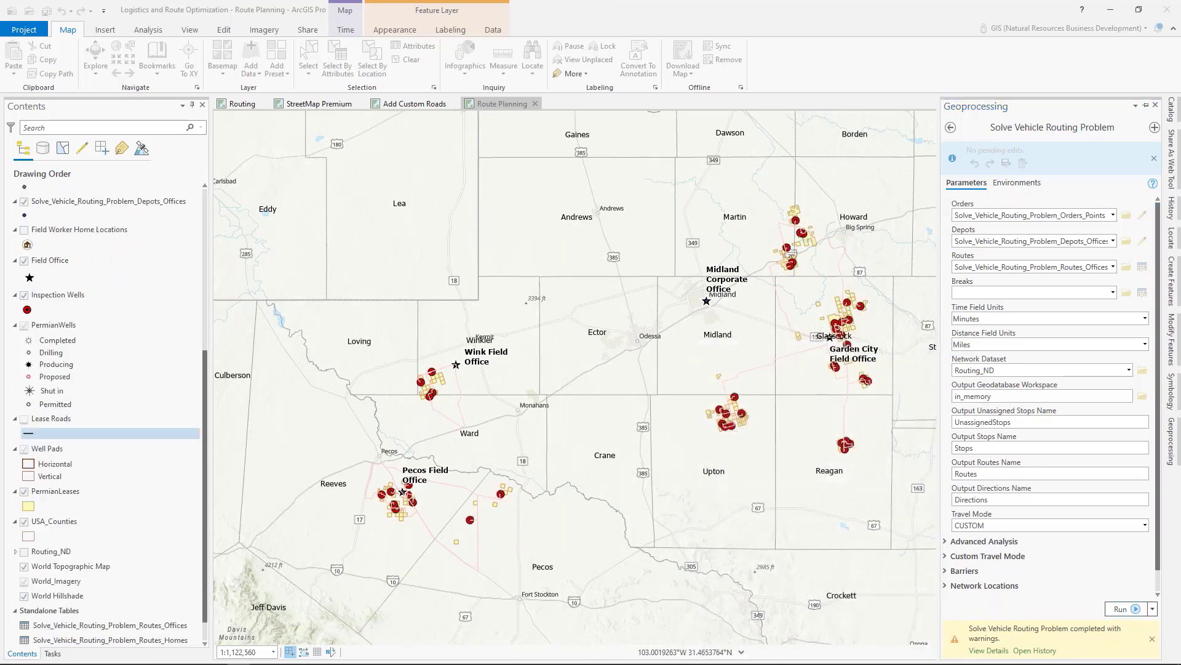
{"action": "scroll", "coordinate": [110, 433], "scroll_direction": "down", "scroll_amount": 1}
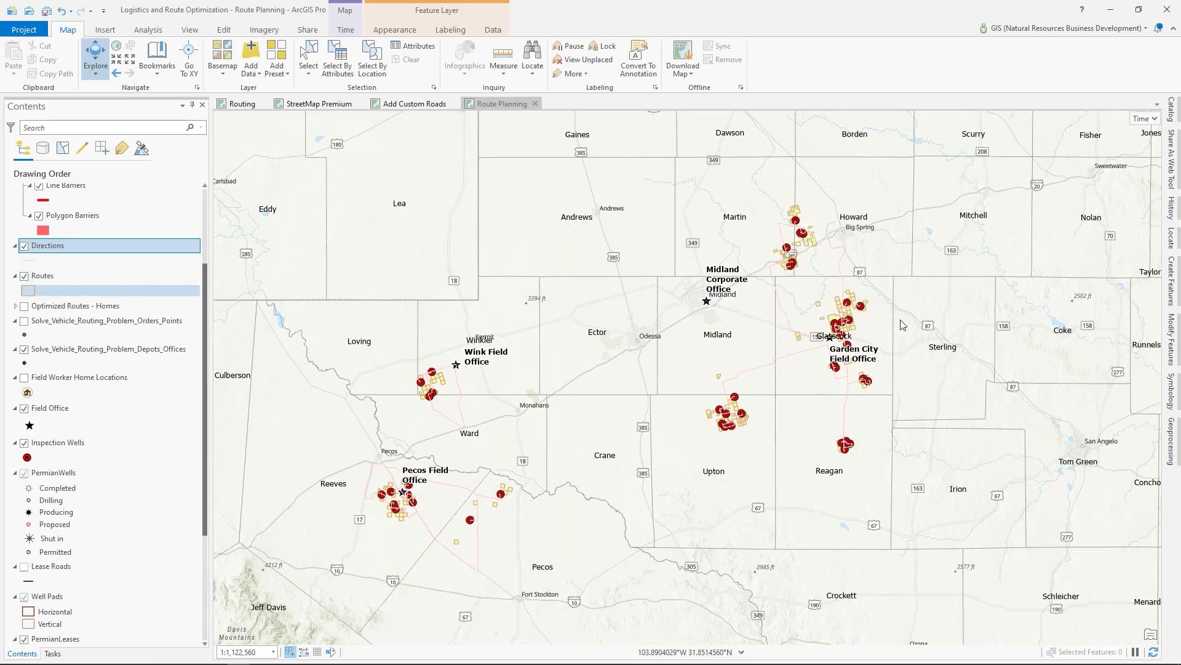
{"action": "left_click", "coordinate": [1171, 415]}
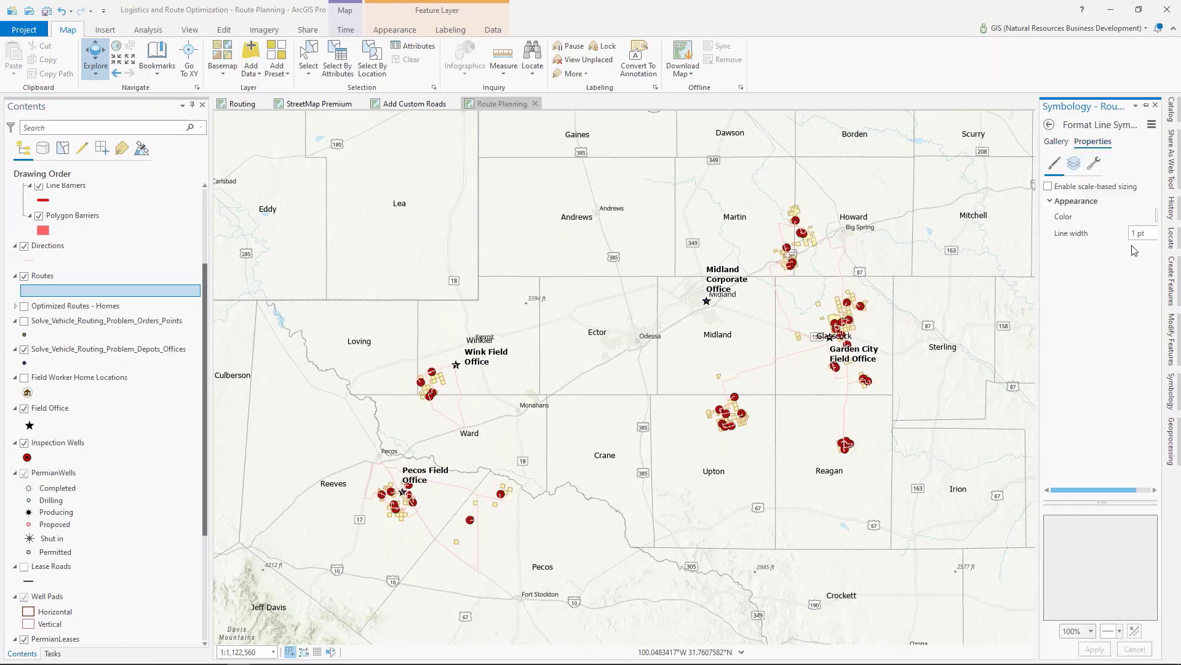
{"action": "left_click_drag", "start_coordinate": [1038, 274], "coordinate": [951, 288]}
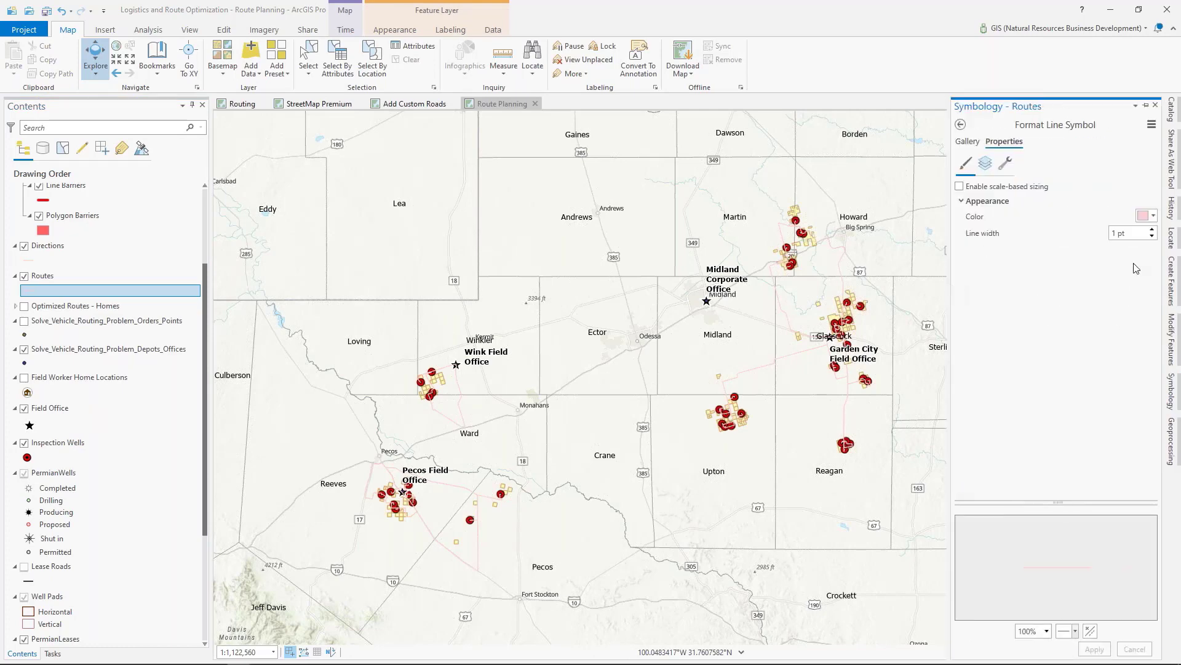
{"action": "left_click", "coordinate": [1146, 215]}
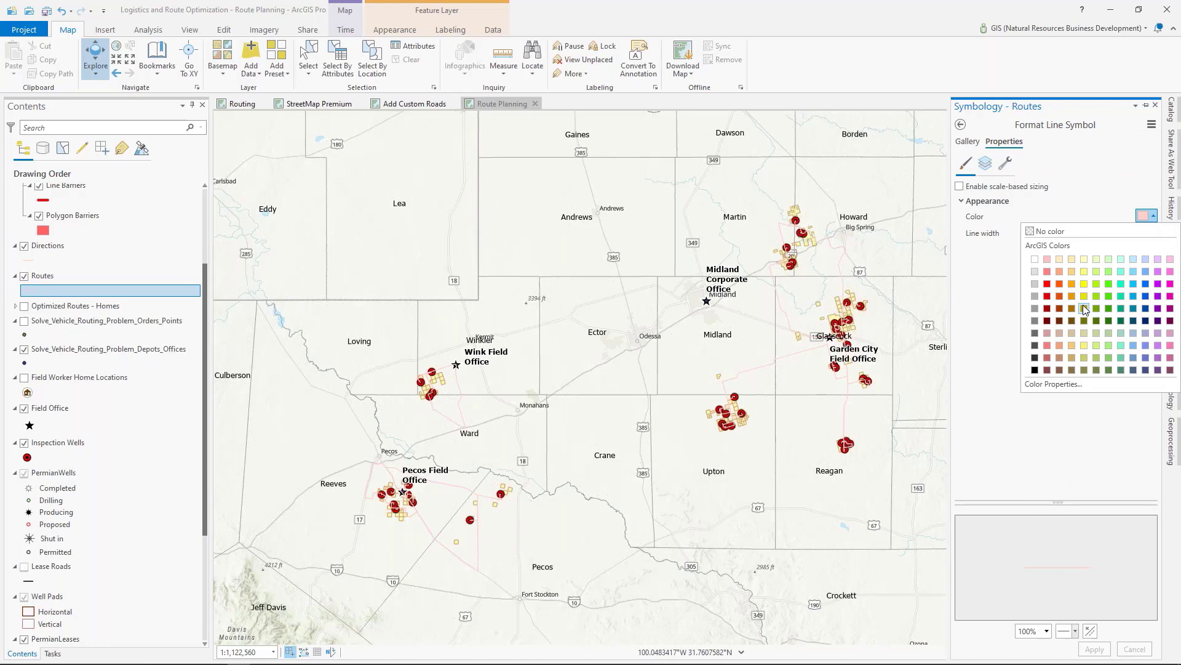
{"action": "left_click", "coordinate": [1115, 322]}
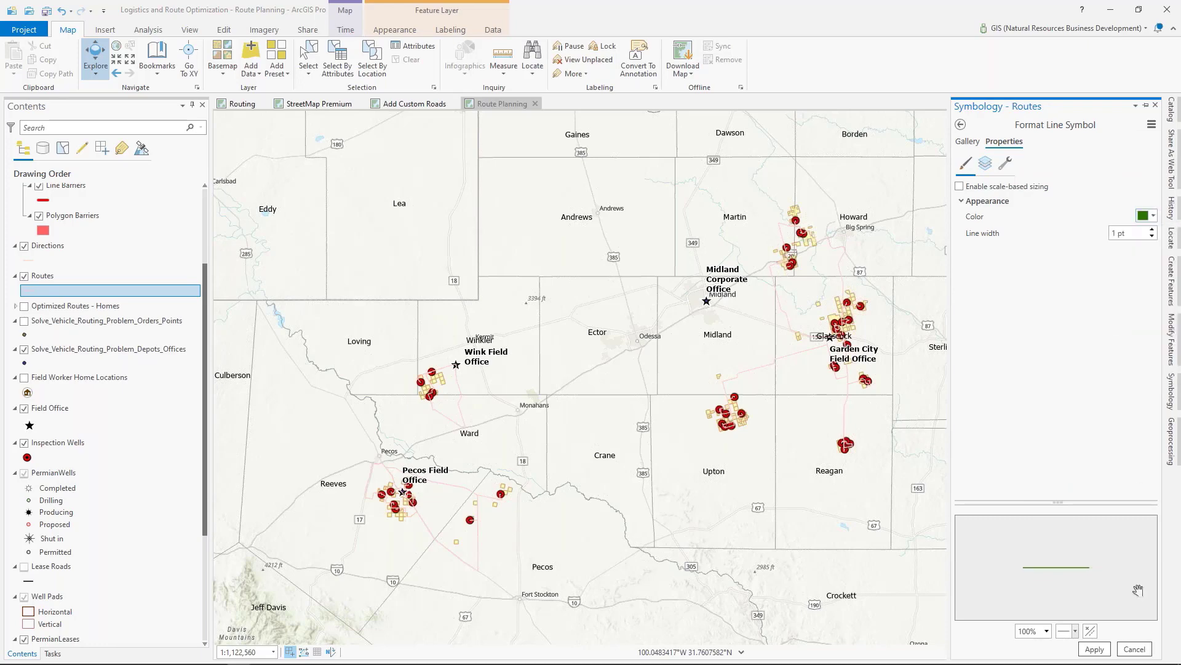
{"action": "left_click", "coordinate": [1097, 647]}
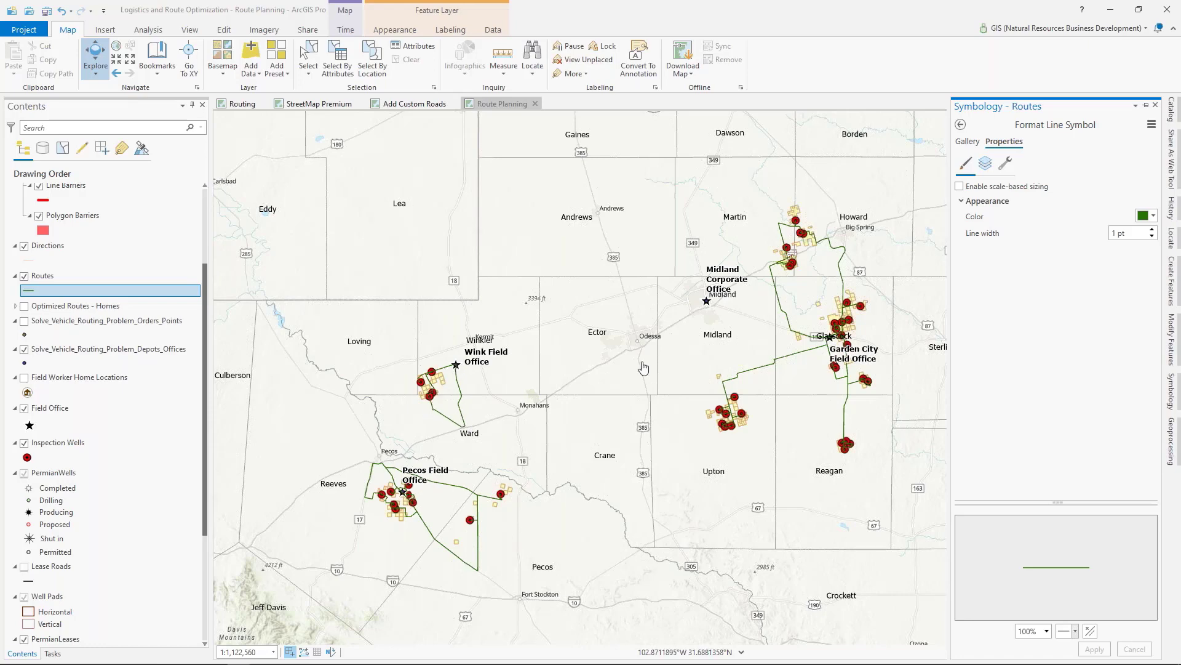
{"action": "left_click", "coordinate": [643, 514]}
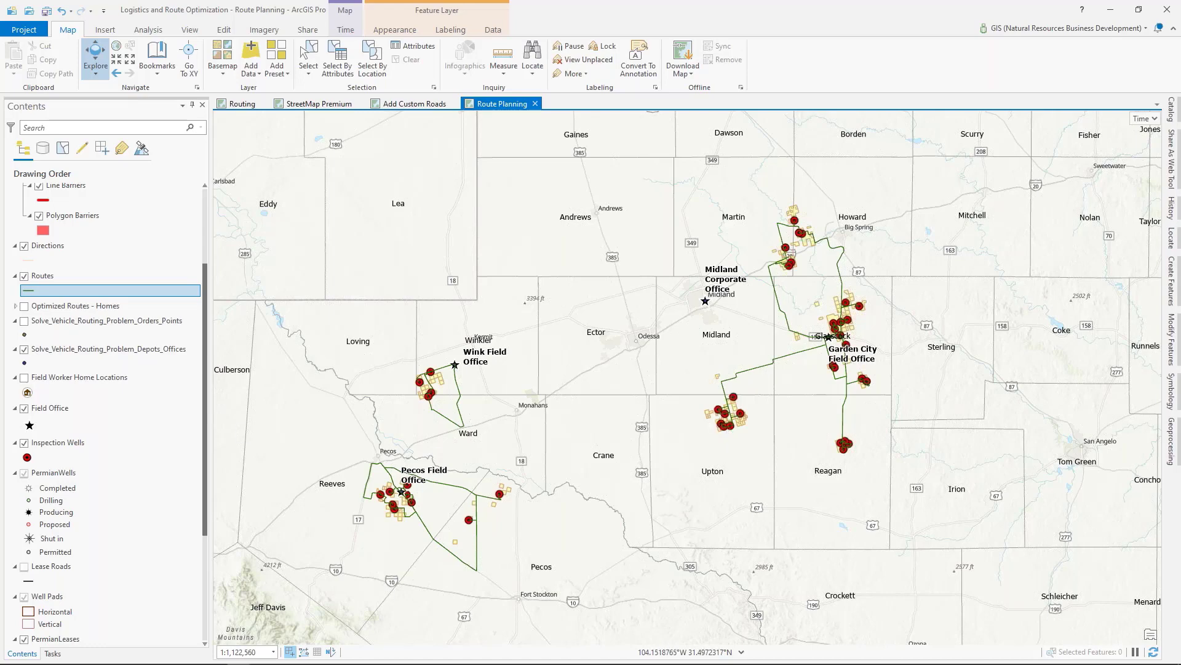
Step: Share the latest Solve Vehicle Routing Problem run from the geoprocessing history as a web tool and bring up its sharing settings
{"action": "scroll", "coordinate": [135, 432], "scroll_direction": "up", "scroll_amount": 2}
{"action": "scroll", "coordinate": [136, 432], "scroll_direction": "up", "scroll_amount": 1}
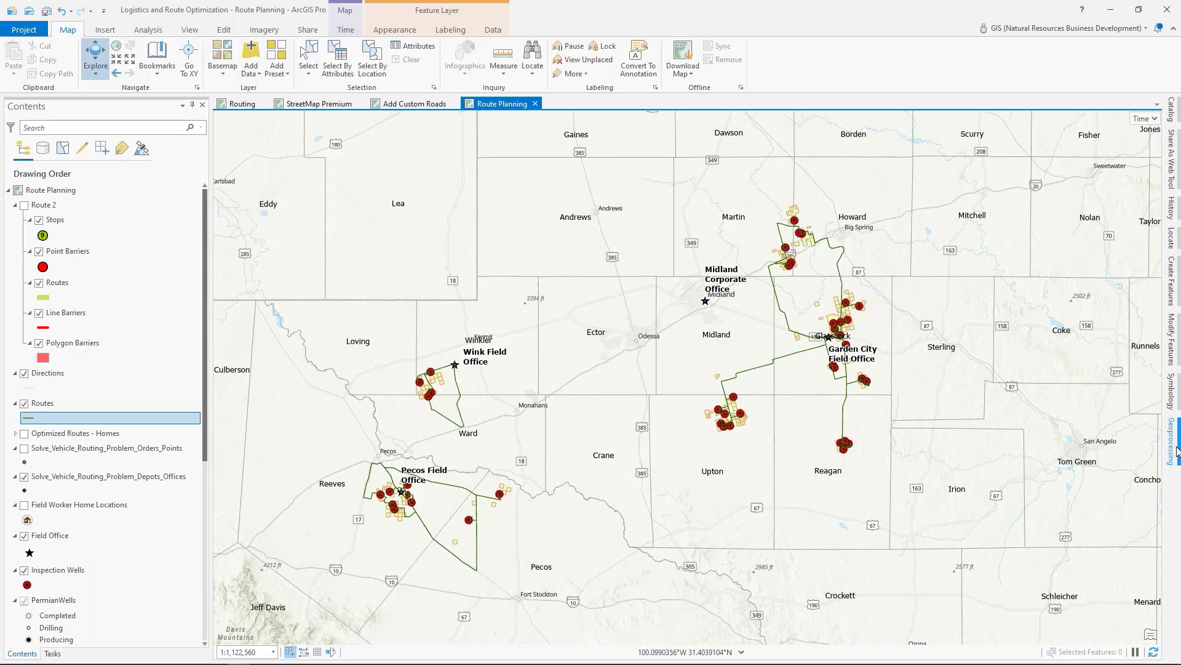
{"action": "left_click", "coordinate": [1174, 215]}
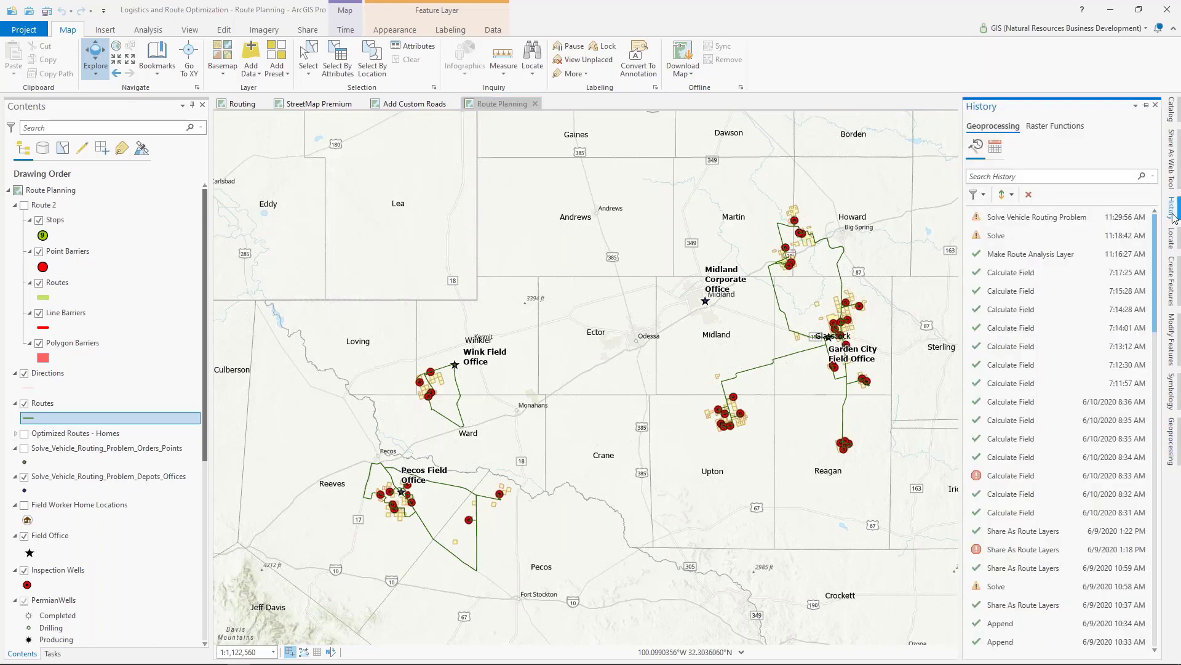
{"action": "right_click", "coordinate": [1039, 224]}
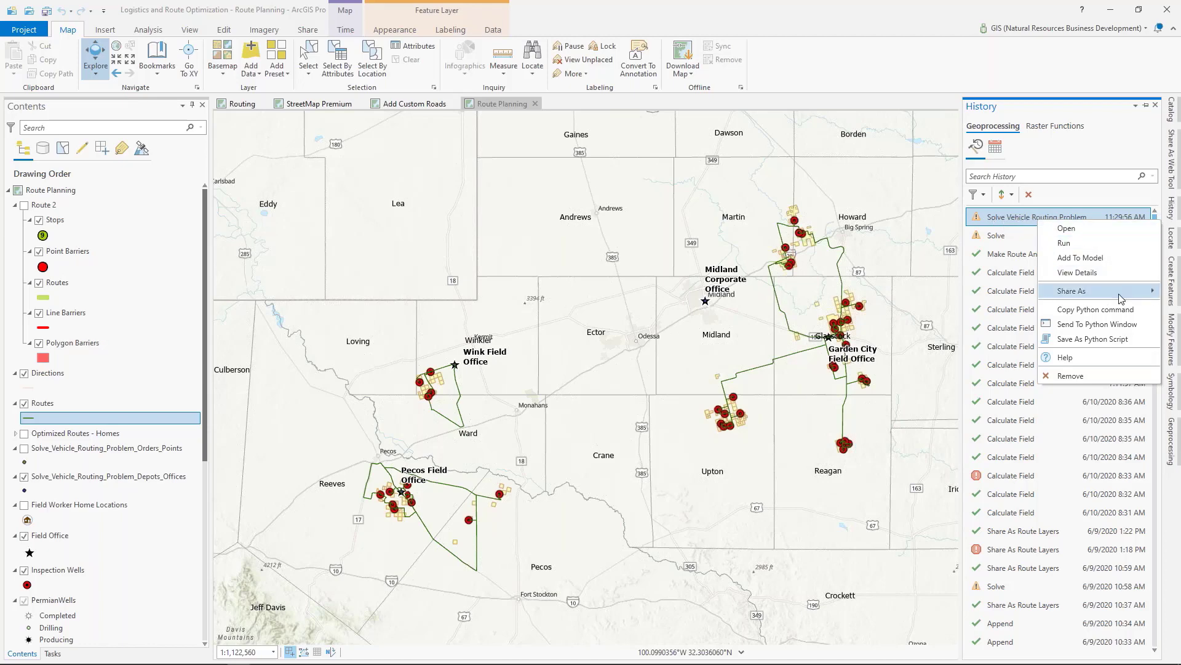
{"action": "mouse_move", "coordinate": [1121, 299]}
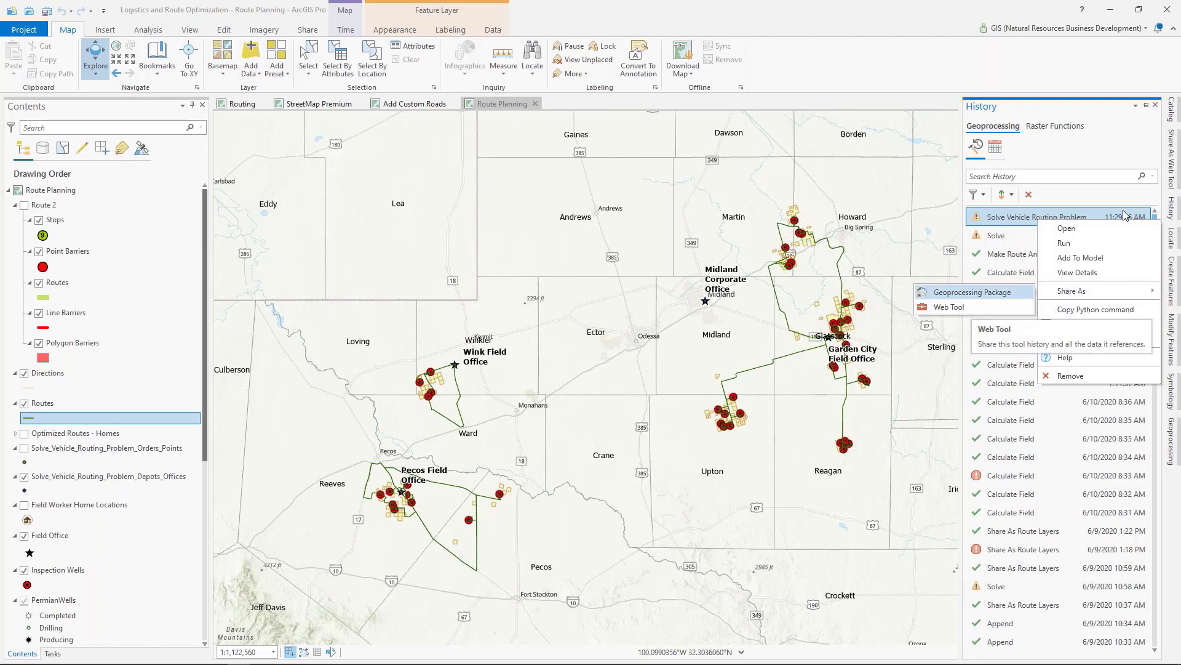
{"action": "left_click", "coordinate": [971, 312]}
{"action": "left_click", "coordinate": [1173, 161]}
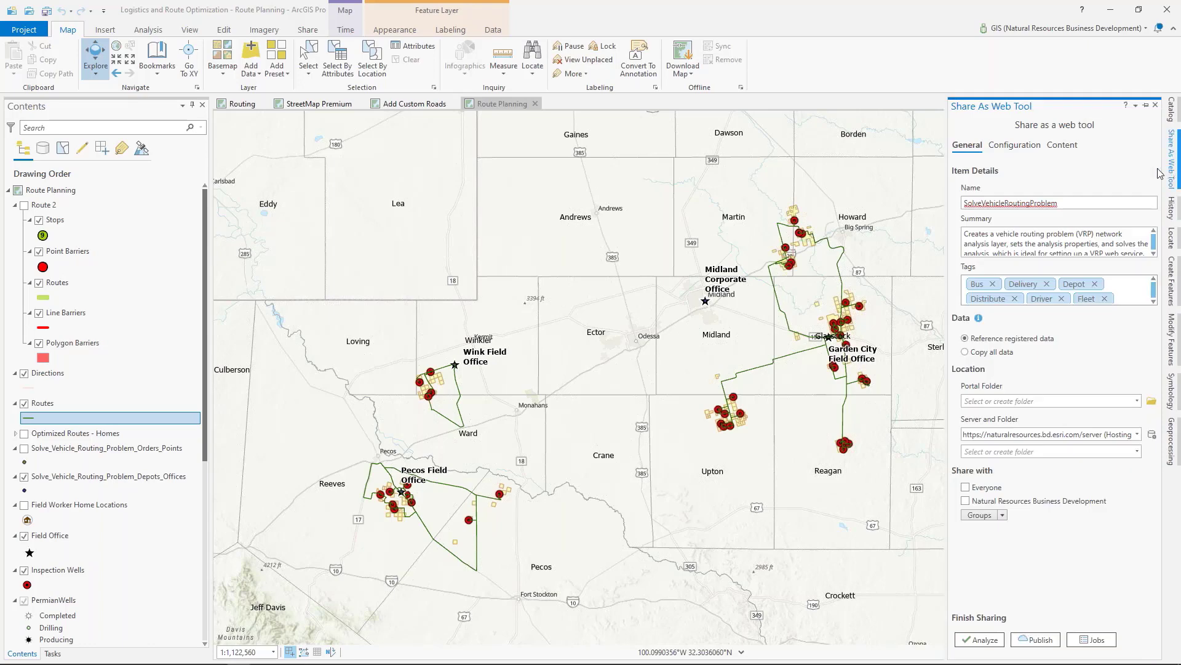
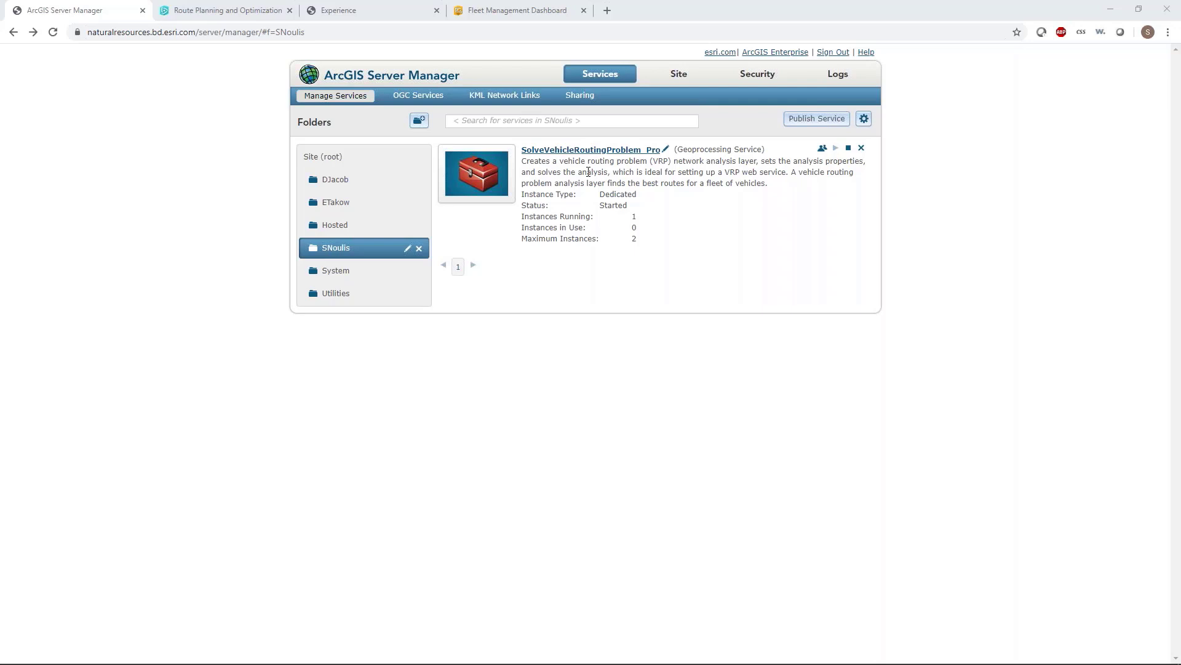
Step: In the Route Planning and Optimization web app, set Orders to Orders, Depots to Depots and Routes to Routes - Solve_Vehicle_Routing_Problem_Routes_Offices
{"action": "left_click", "coordinate": [216, 15]}
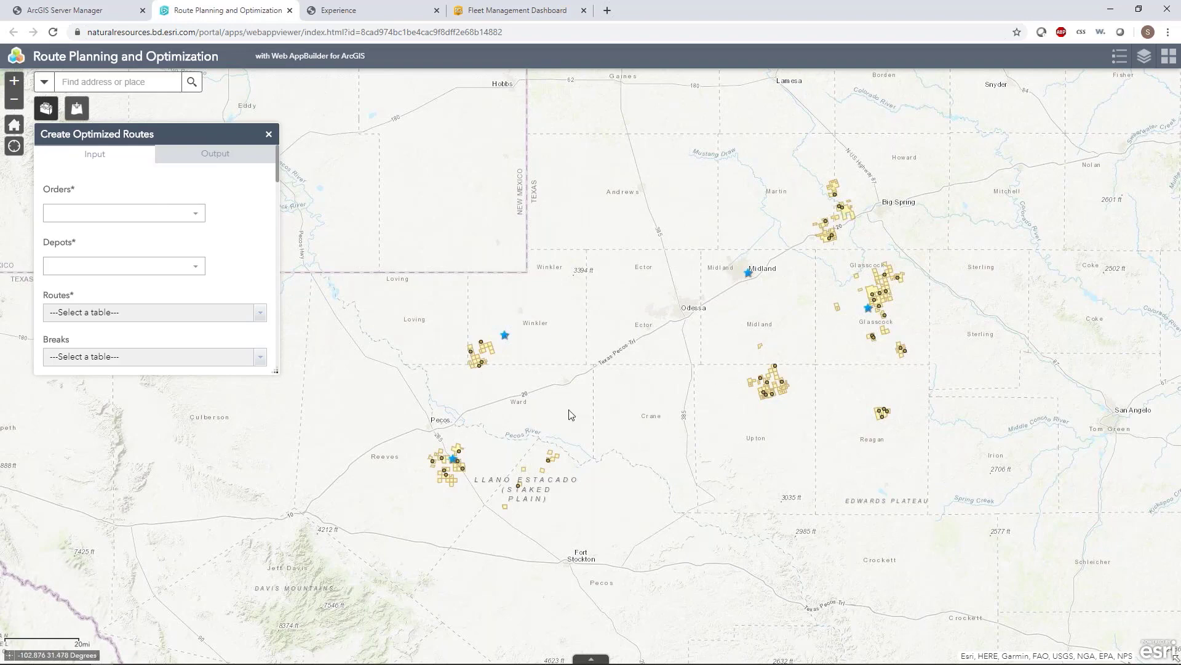
{"action": "left_click_drag", "start_coordinate": [562, 414], "coordinate": [547, 433]}
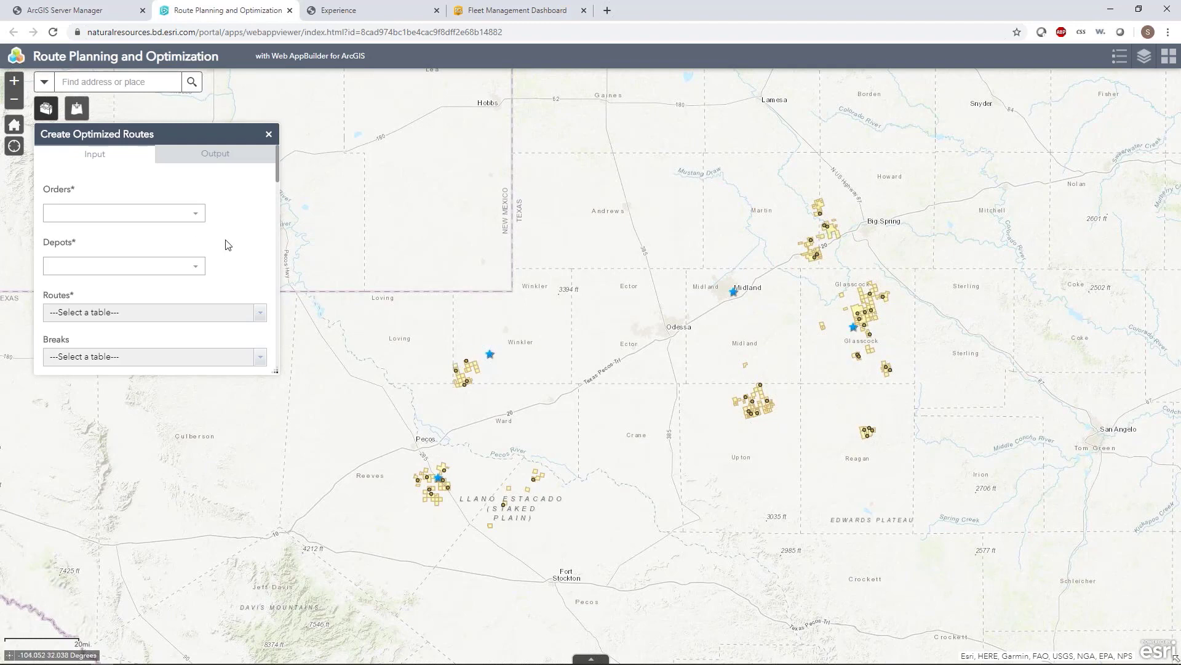
{"action": "left_click", "coordinate": [196, 215]}
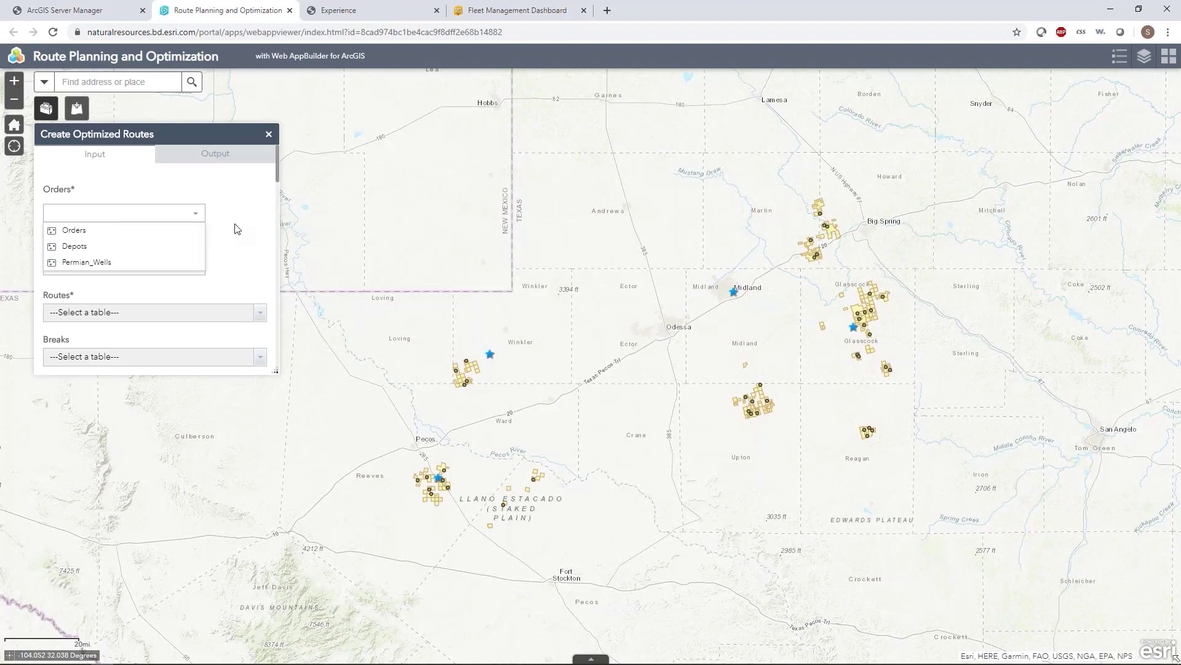
{"action": "left_click", "coordinate": [69, 230]}
{"action": "left_click", "coordinate": [197, 267]}
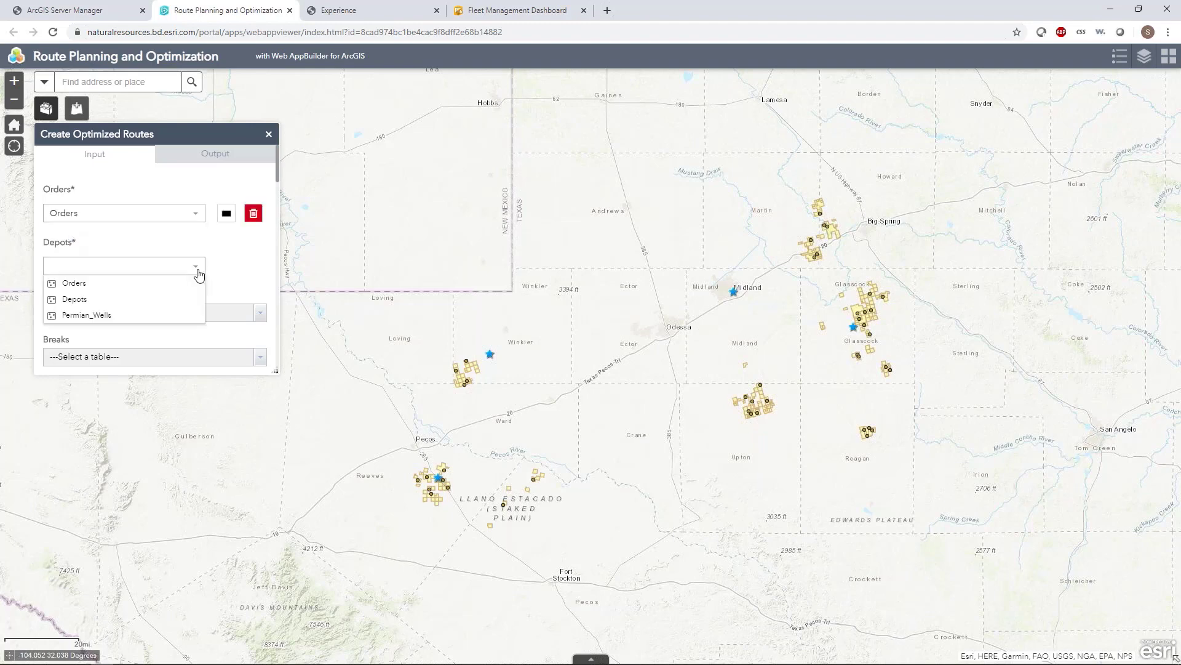
{"action": "left_click", "coordinate": [143, 300]}
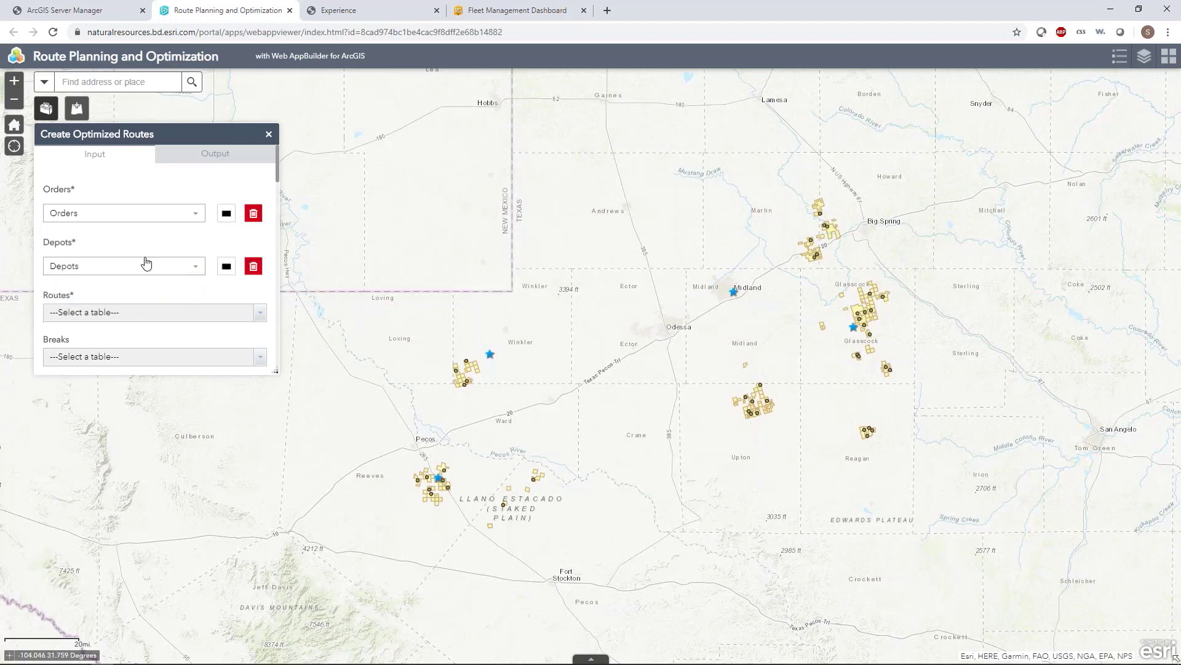
{"action": "left_click", "coordinate": [261, 314]}
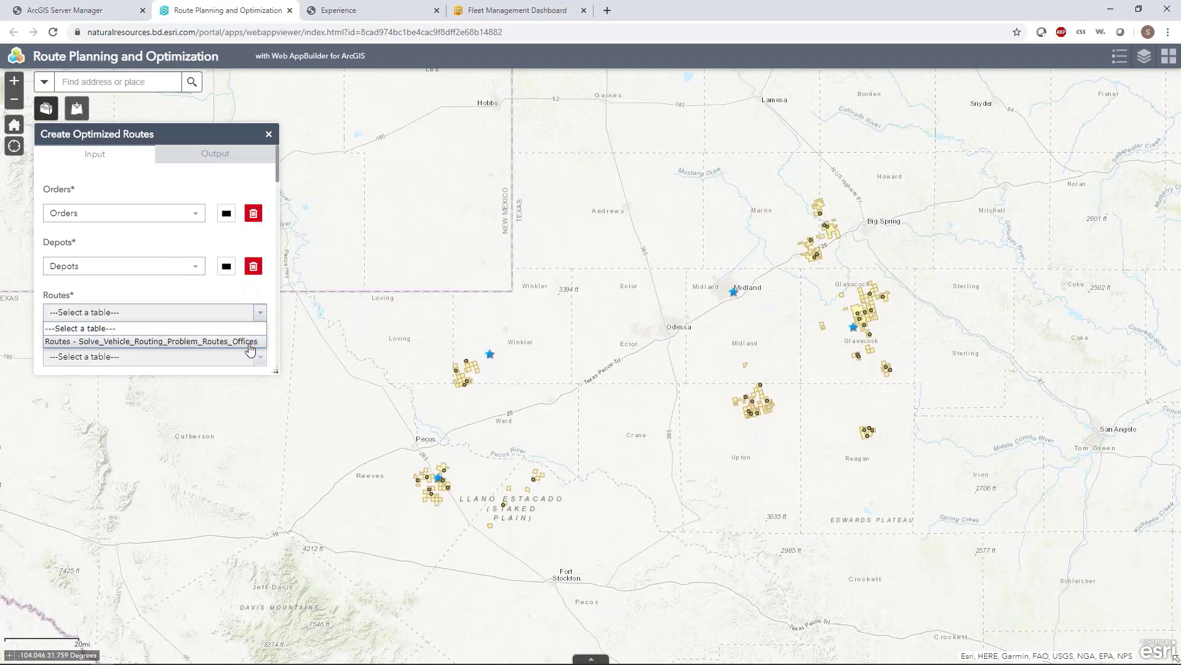
{"action": "left_click", "coordinate": [251, 342]}
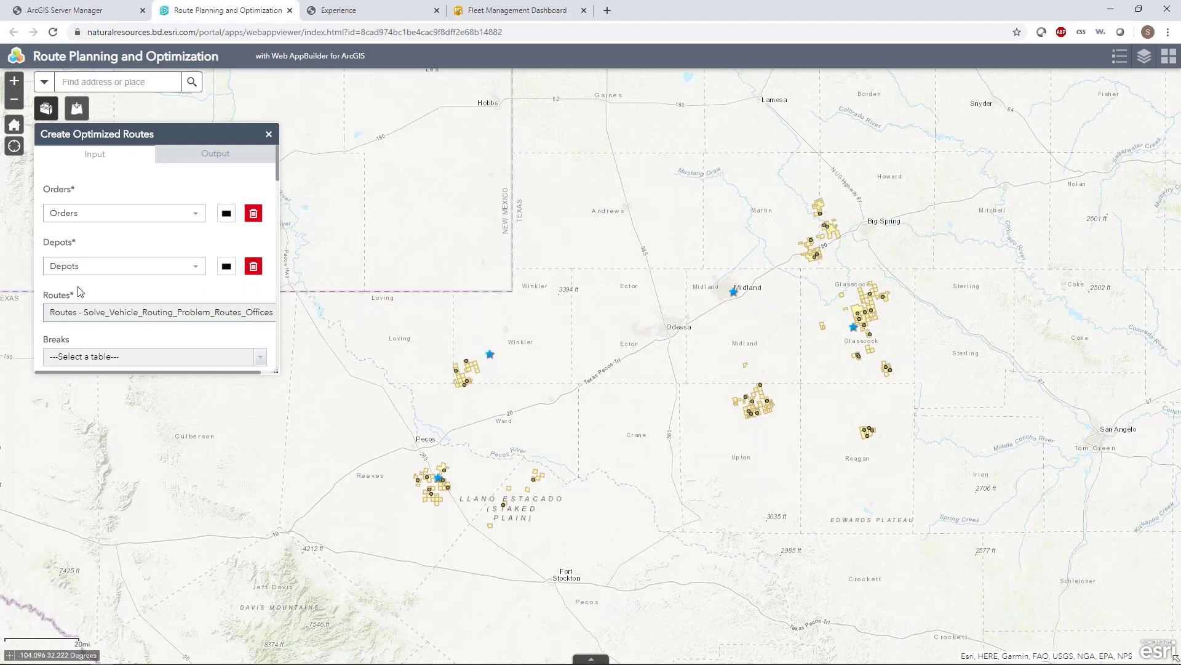
Step: Set the default date of the optimized routes to 6/16/2020 at 07:30:00 and keep the U-turn policy at ALLOW_UTURNS
{"action": "left_click_drag", "start_coordinate": [285, 176], "coordinate": [283, 216]}
{"action": "left_click", "coordinate": [171, 224]}
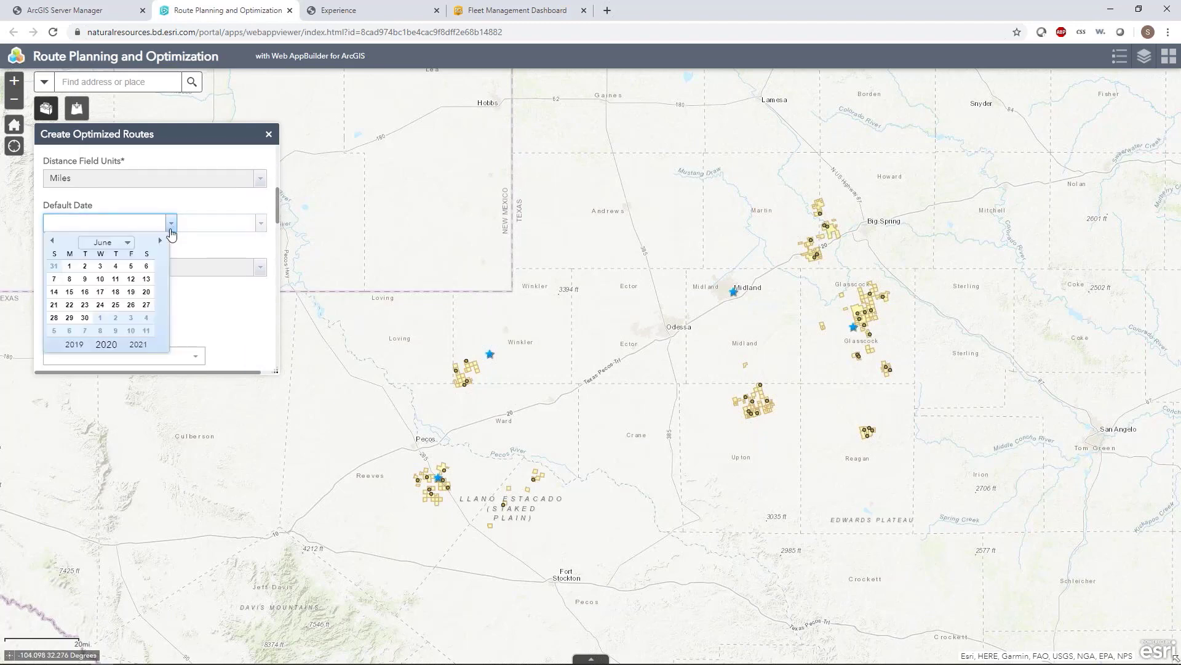
{"action": "left_click", "coordinate": [84, 292]}
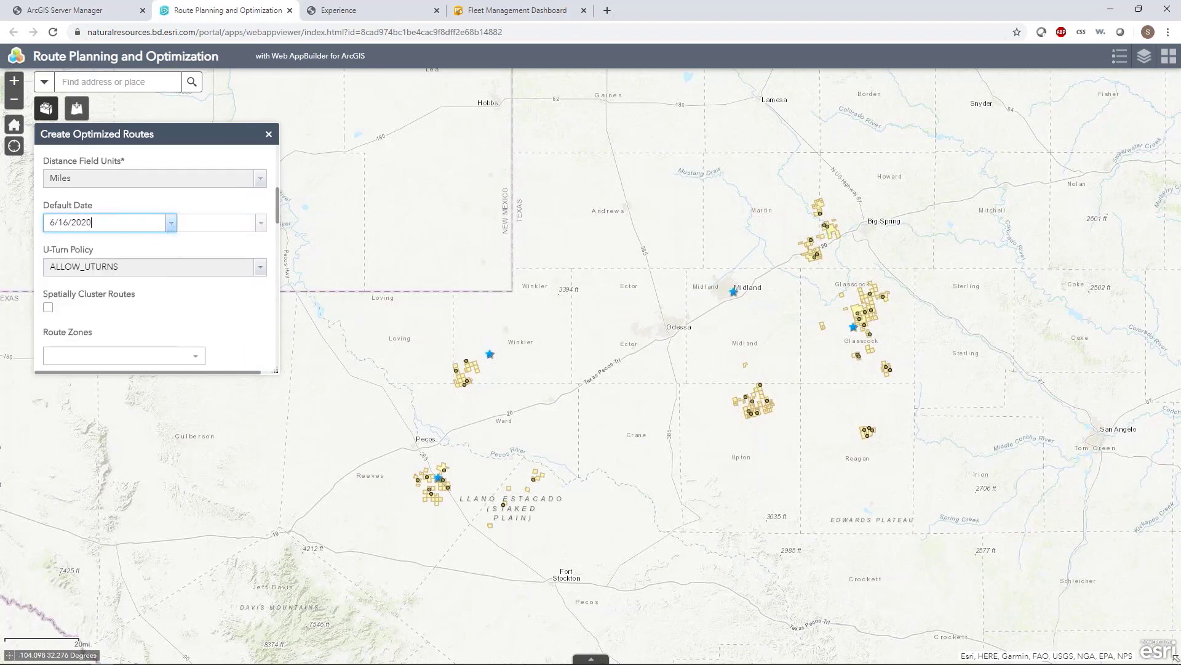
{"action": "left_click", "coordinate": [258, 225]}
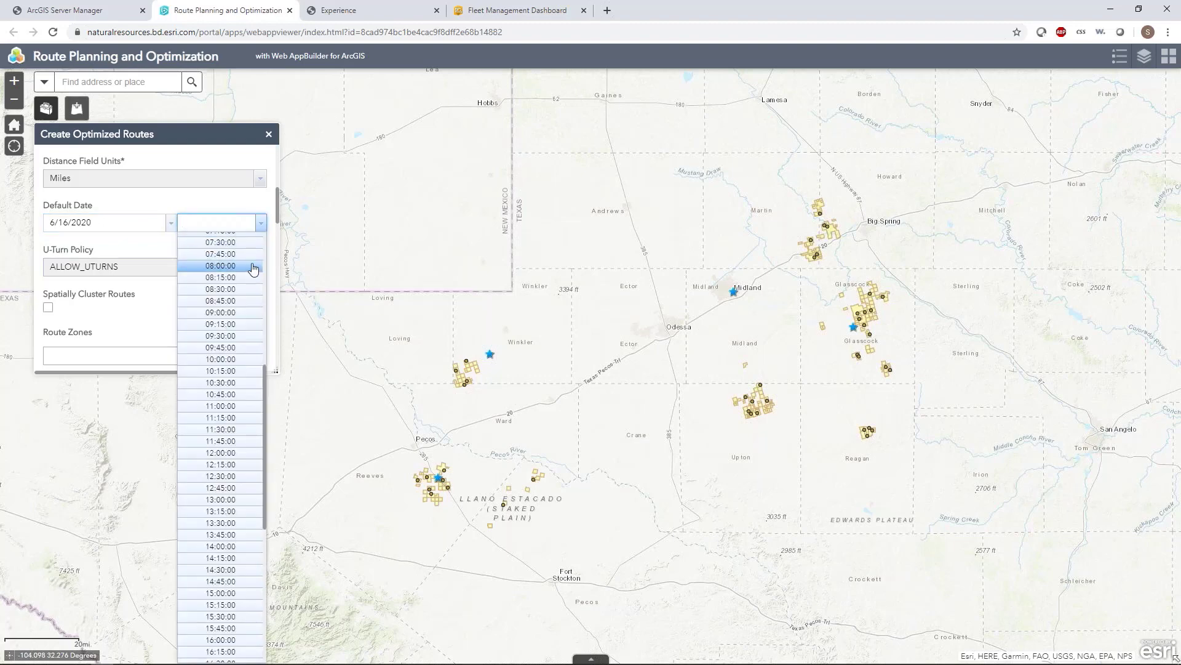
{"action": "left_click", "coordinate": [246, 244]}
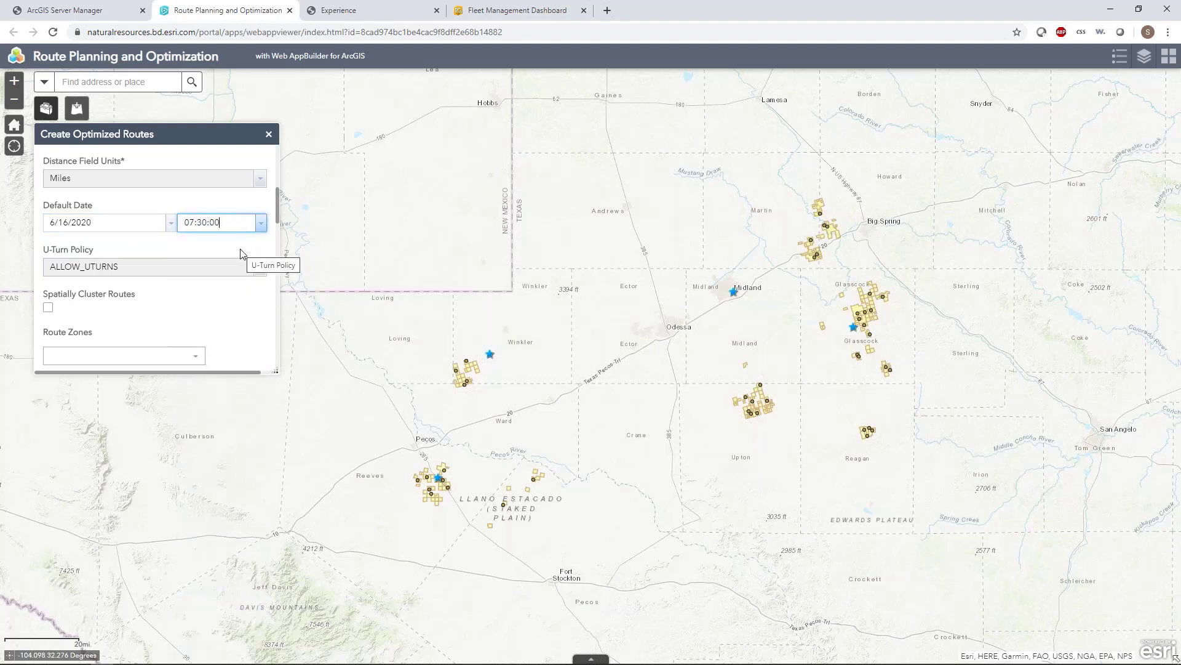
{"action": "left_click", "coordinate": [259, 268]}
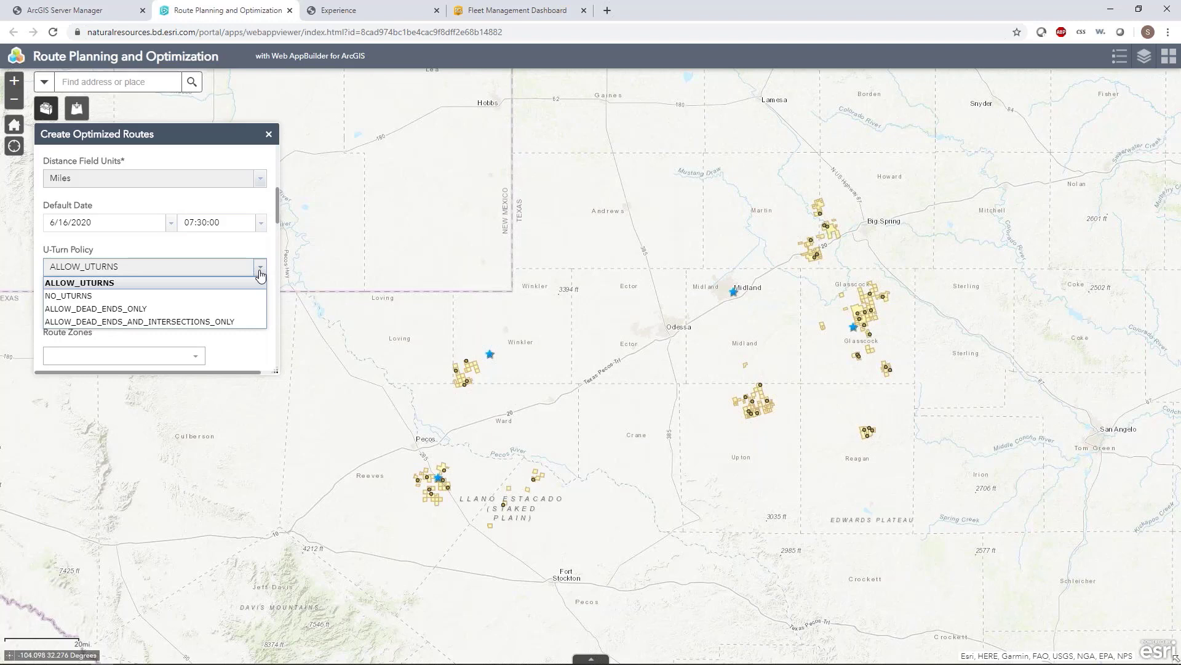
{"action": "left_click", "coordinate": [260, 275]}
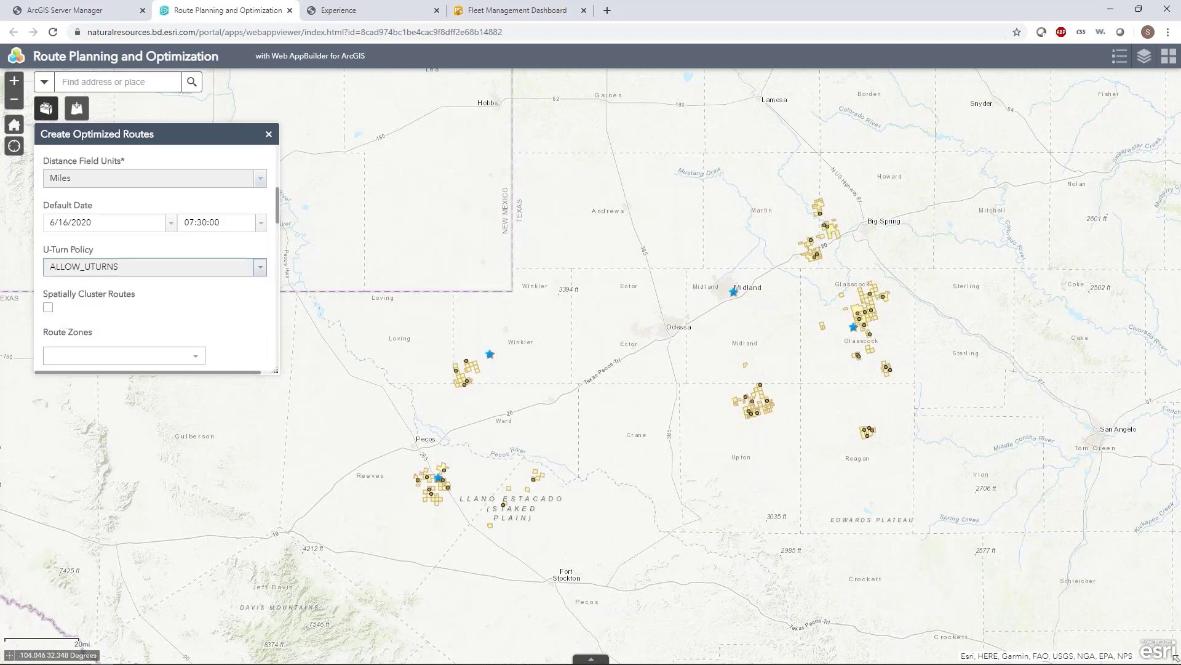
Step: Turn on the Spatially Cluster Routes option for the optimized routes
{"action": "scroll", "coordinate": [228, 314], "scroll_direction": "up", "scroll_amount": 1}
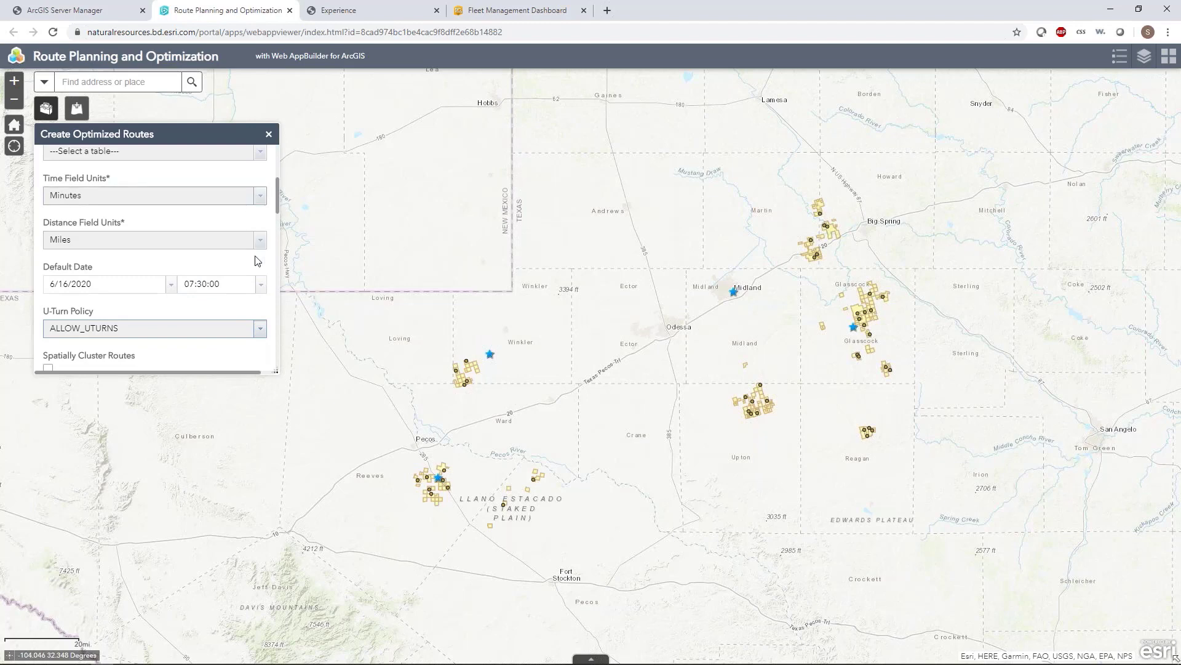
{"action": "scroll", "coordinate": [242, 347], "scroll_direction": "down", "scroll_amount": 2}
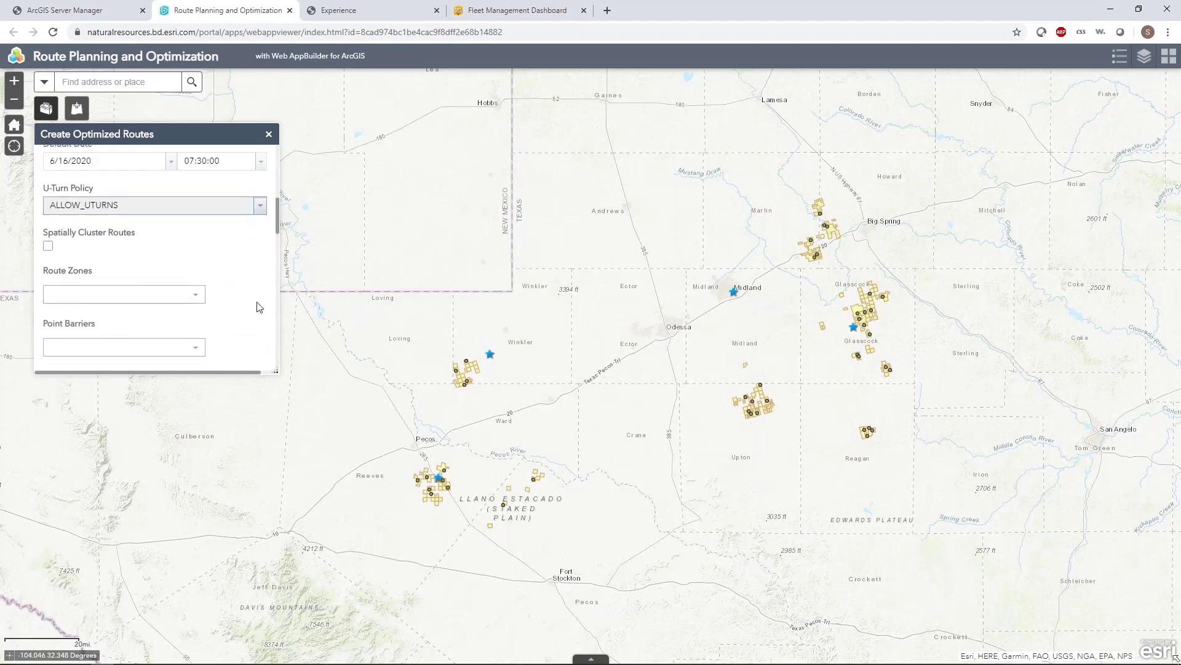
{"action": "scroll", "coordinate": [249, 285], "scroll_direction": "down", "scroll_amount": 1}
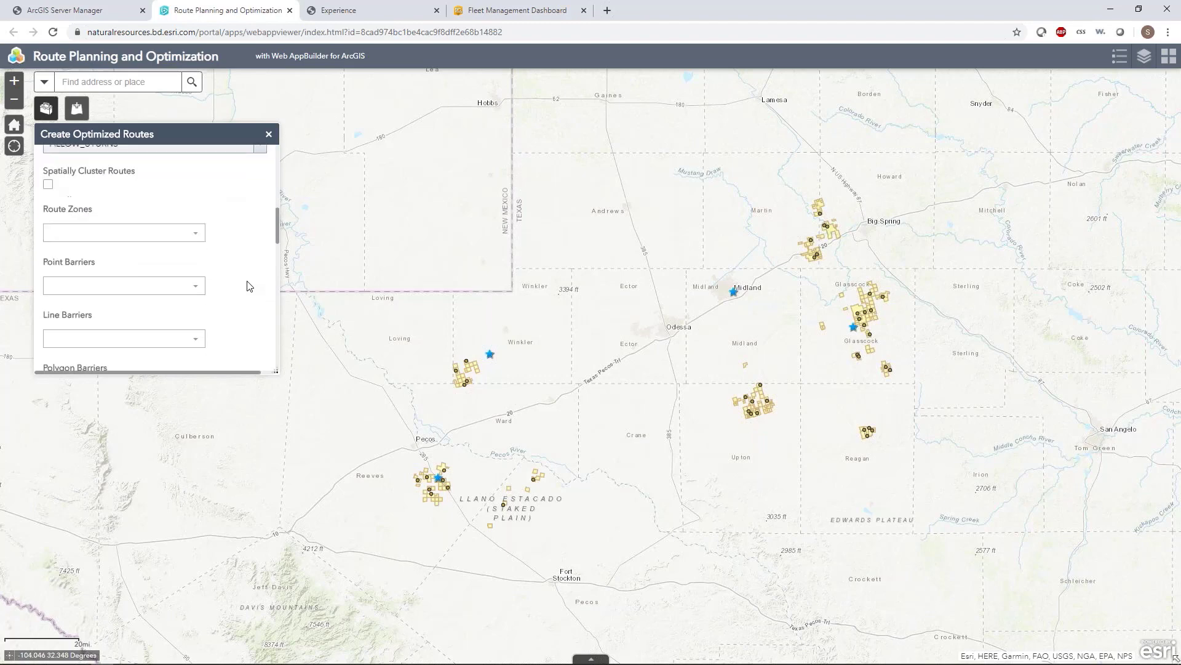
{"action": "left_click", "coordinate": [48, 184]}
Step: Clear the Avoid Private Roads and Driving a Truck restrictions for the route analysis
{"action": "scroll", "coordinate": [231, 280], "scroll_direction": "down", "scroll_amount": 3}
{"action": "scroll", "coordinate": [231, 281], "scroll_direction": "down", "scroll_amount": 1}
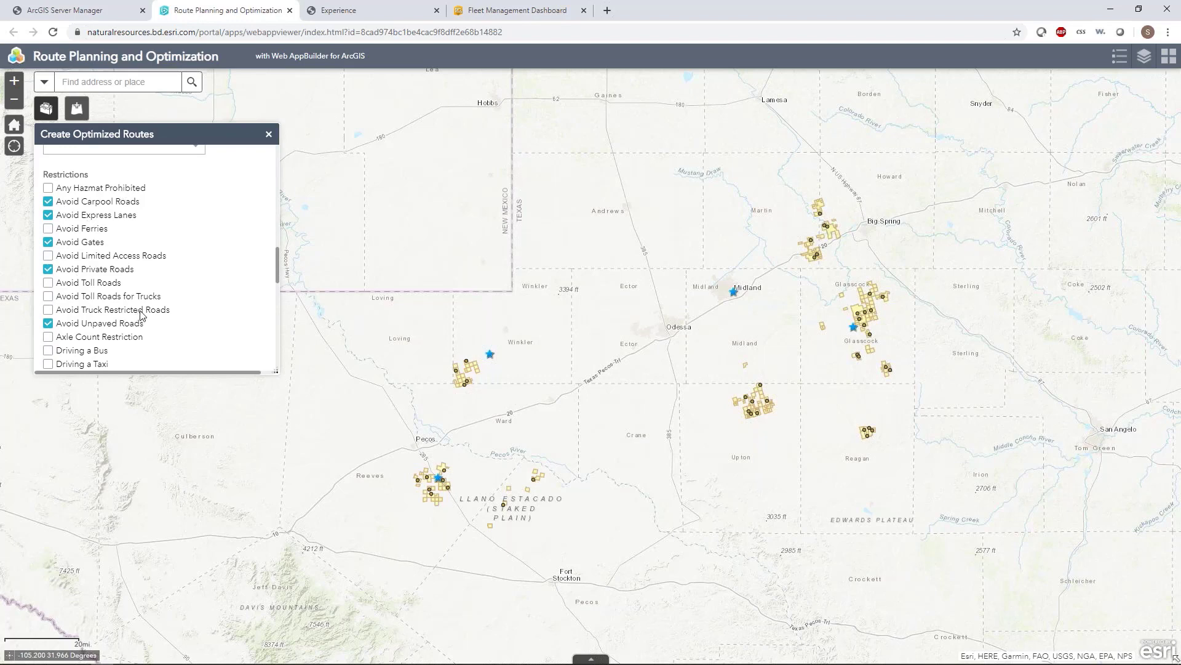
{"action": "left_click", "coordinate": [48, 269]}
{"action": "scroll", "coordinate": [58, 307], "scroll_direction": "down", "scroll_amount": 2}
{"action": "left_click", "coordinate": [48, 255]}
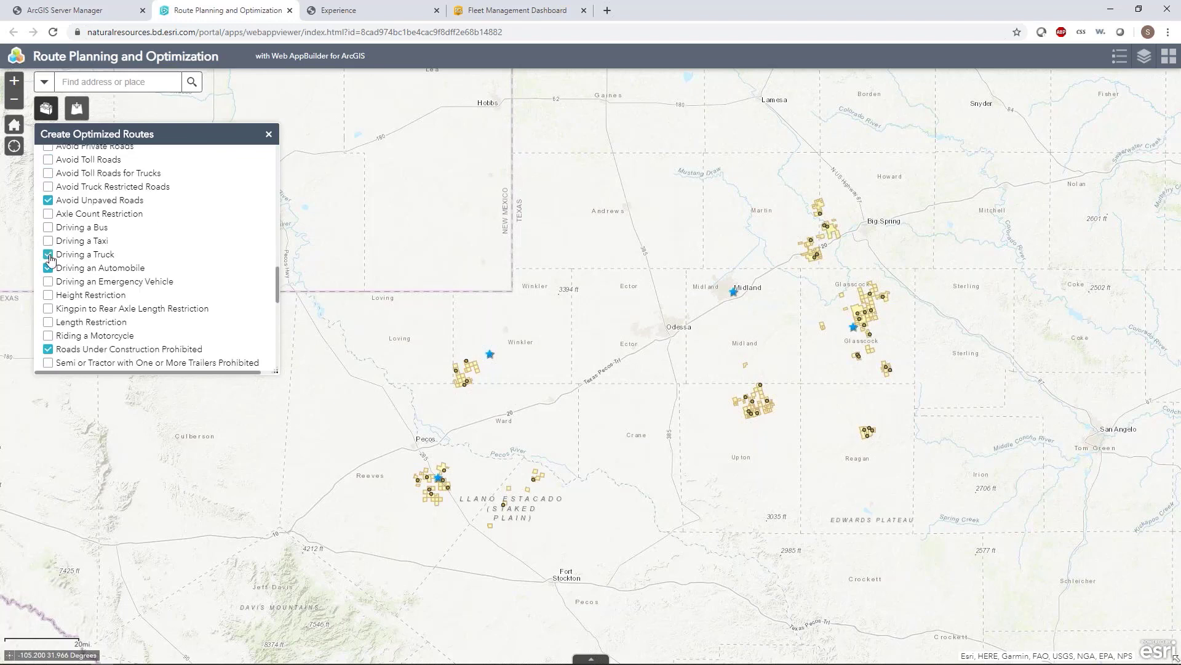
{"action": "left_click", "coordinate": [48, 255]}
{"action": "scroll", "coordinate": [52, 246], "scroll_direction": "up", "scroll_amount": 1}
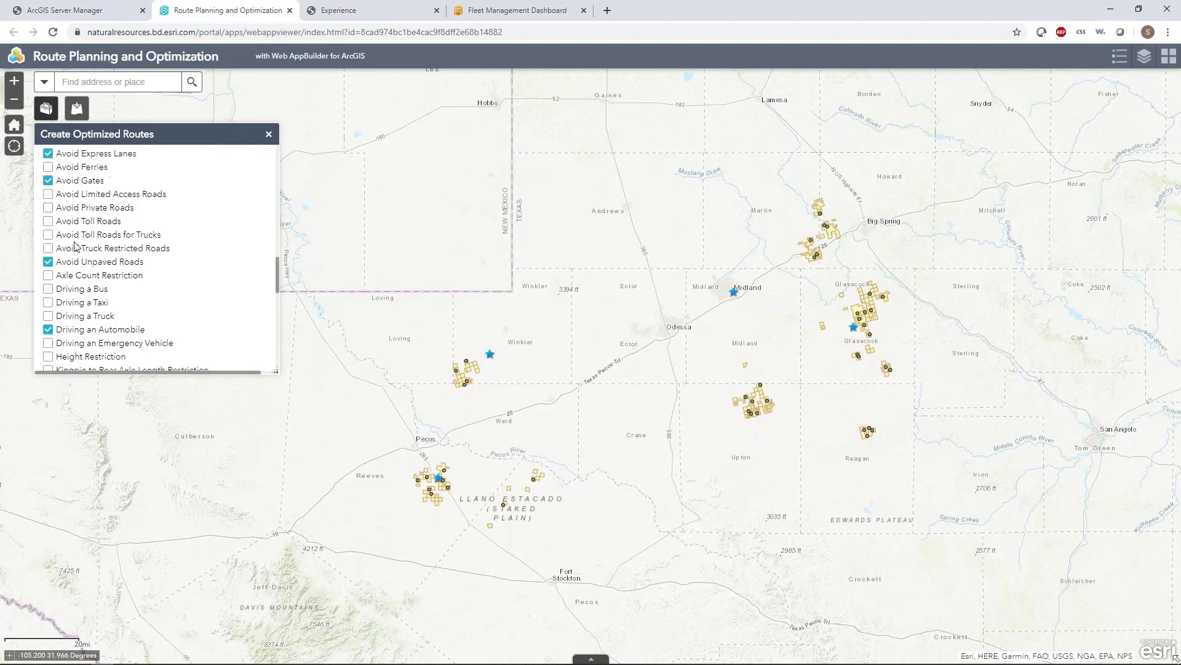
{"action": "scroll", "coordinate": [228, 239], "scroll_direction": "down", "scroll_amount": 10}
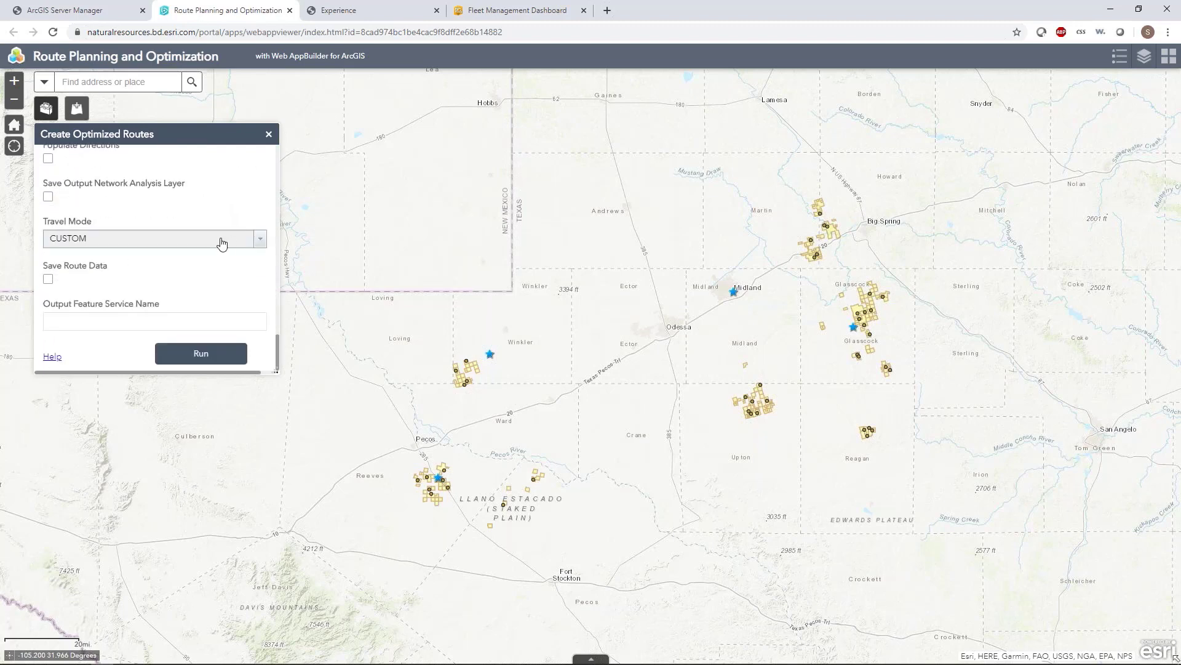
Step: Enable Save Route Data, name the output feature service "Optimized Routes" and run the Create Optimized Routes analysis
{"action": "left_click", "coordinate": [48, 278]}
{"action": "left_click", "coordinate": [72, 320]}
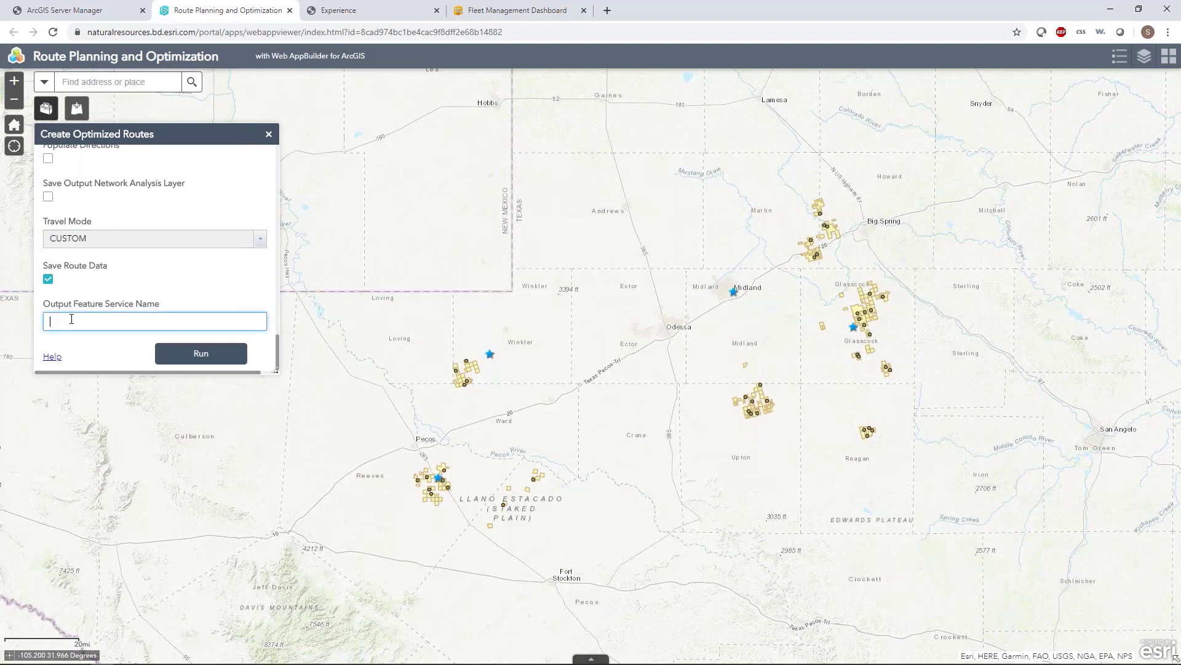
{"action": "type", "text": "Optimized Routes"}
{"action": "left_click", "coordinate": [175, 355]}
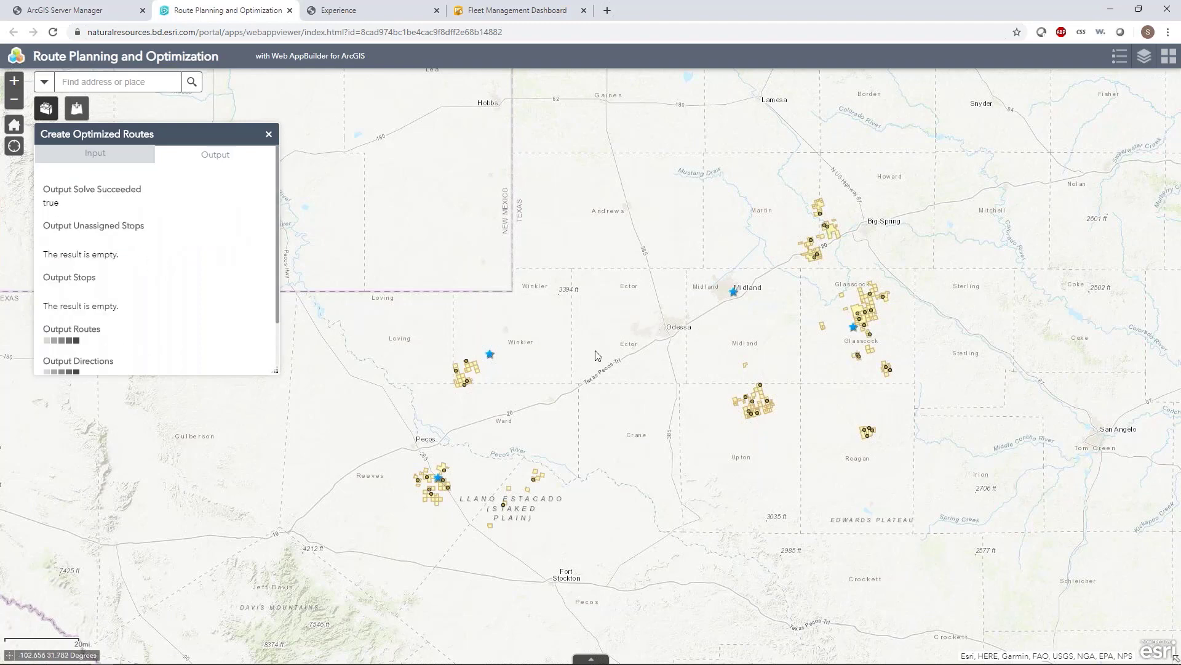
Step: Return the map to its home extent and examine the solved routes across the Permian Basin leases
{"action": "left_click", "coordinate": [10, 129]}
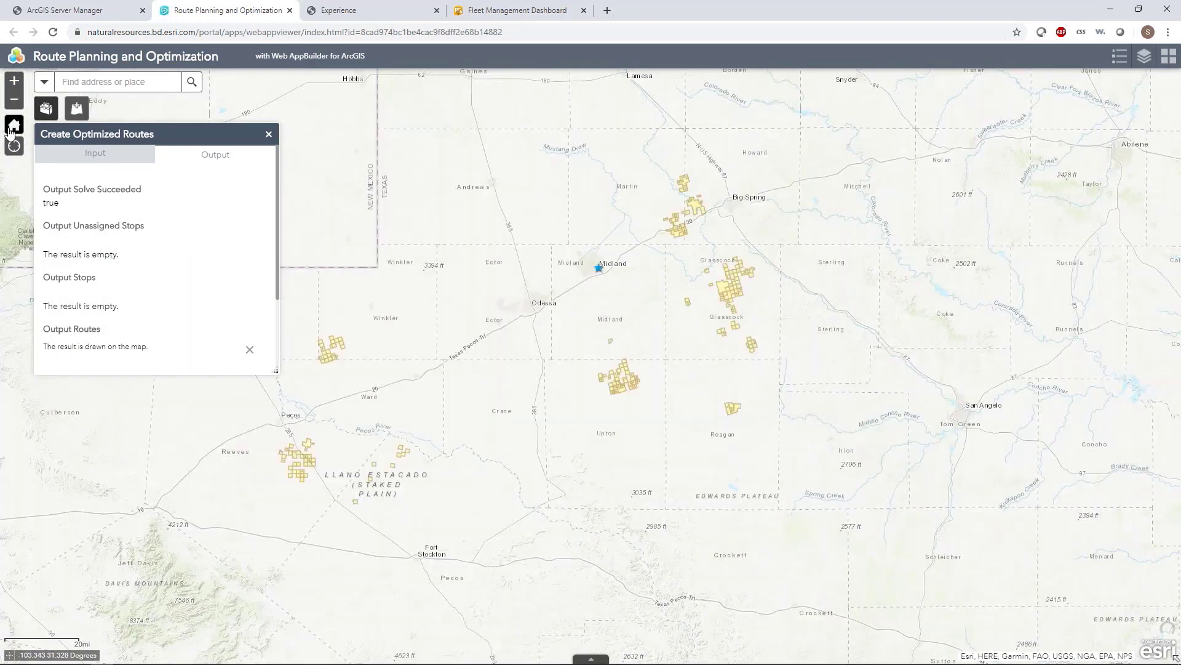
{"action": "left_click_drag", "start_coordinate": [435, 356], "coordinate": [651, 357]}
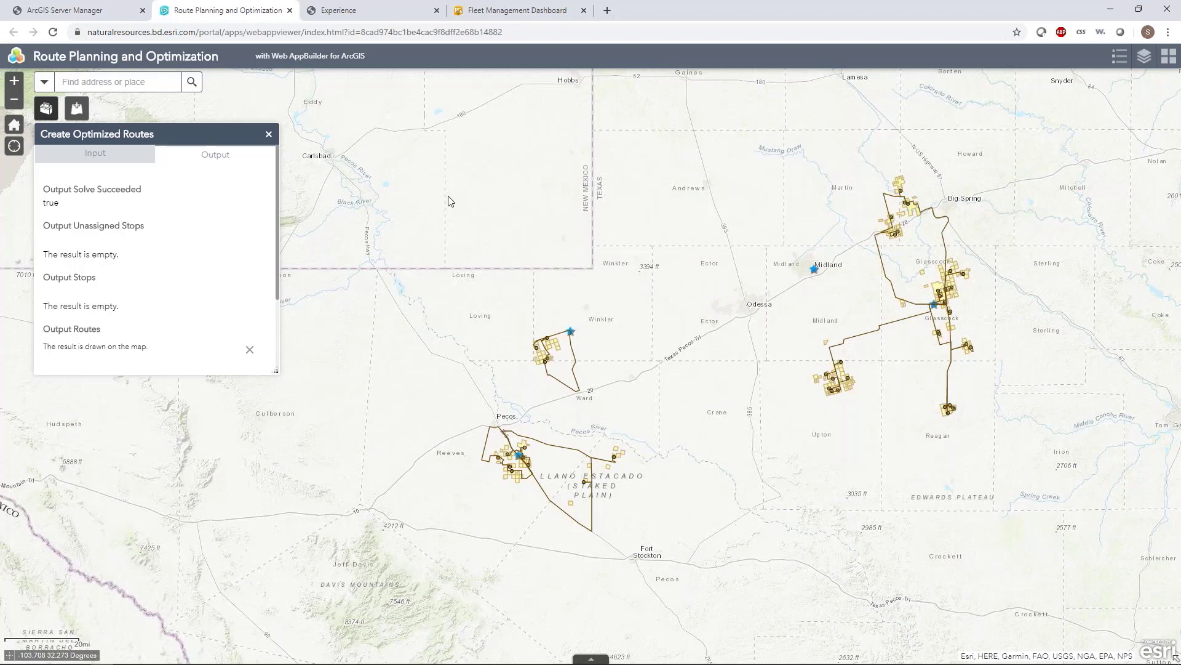
{"action": "left_click_drag", "start_coordinate": [653, 413], "coordinate": [607, 408]}
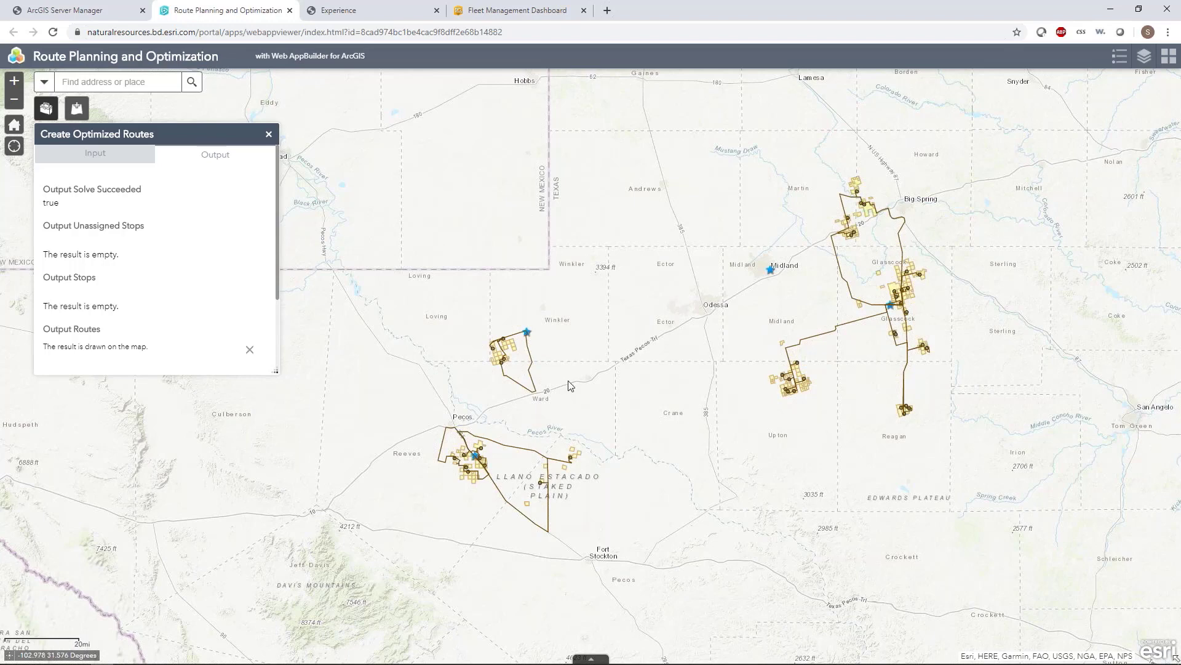
{"action": "left_click_drag", "start_coordinate": [569, 384], "coordinate": [526, 405]}
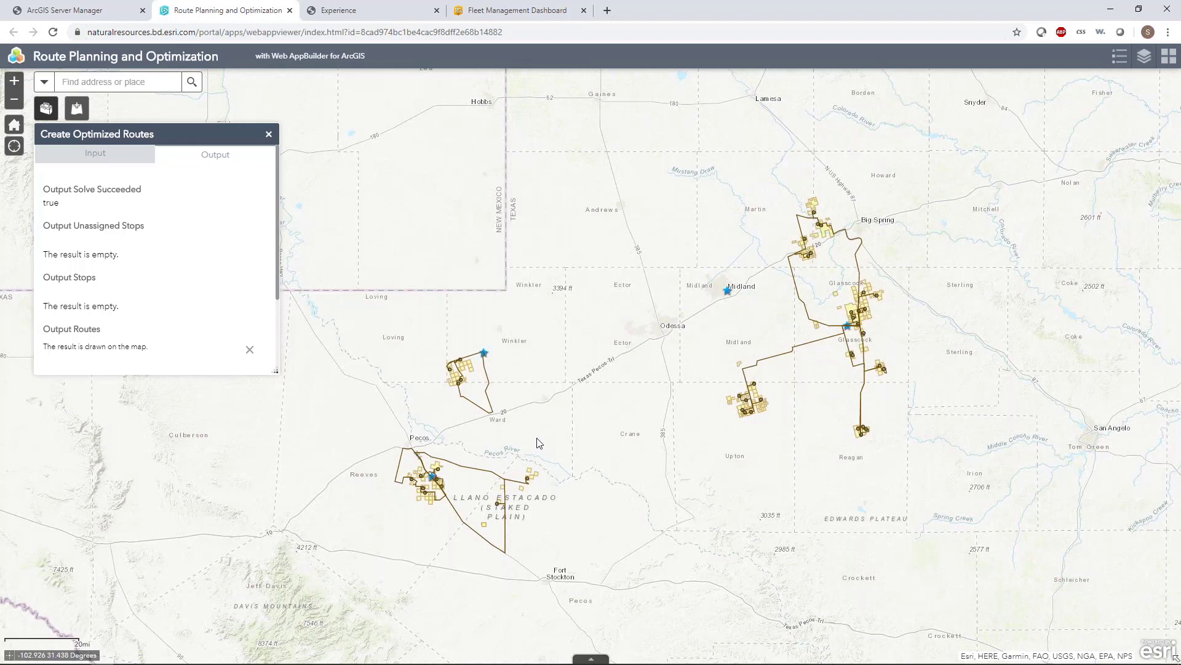
Step: Switch to the Experience route analysis app and review its optional parameters, including Route Zones
{"action": "left_click", "coordinate": [352, 12]}
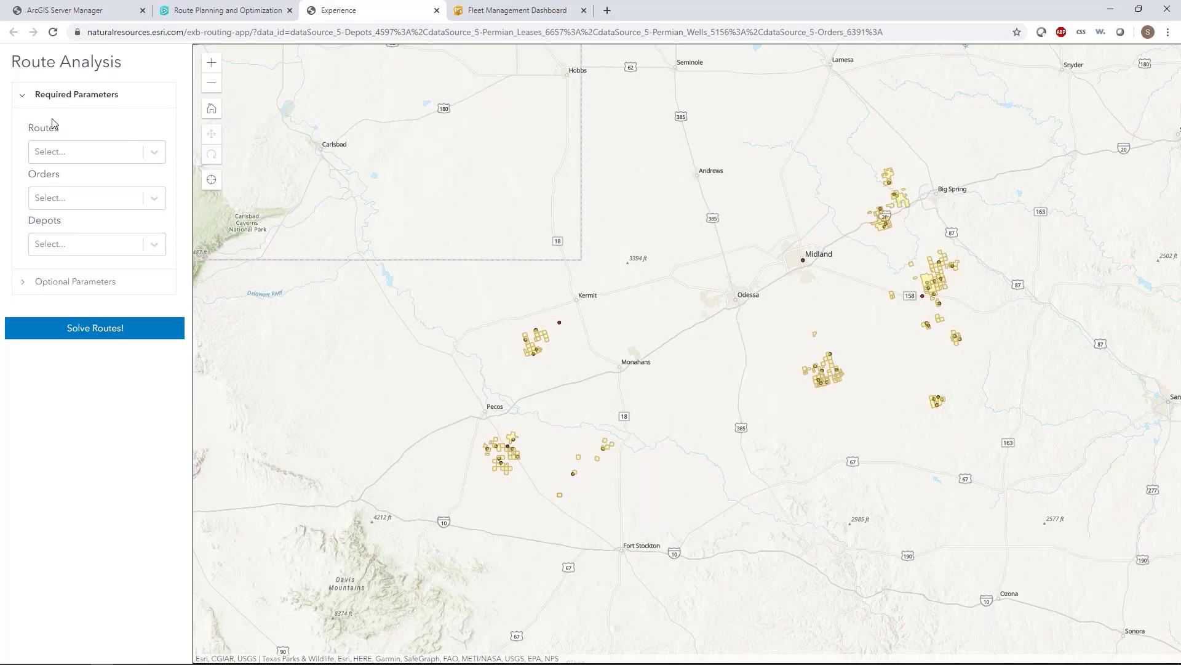
{"action": "left_click", "coordinate": [27, 285]}
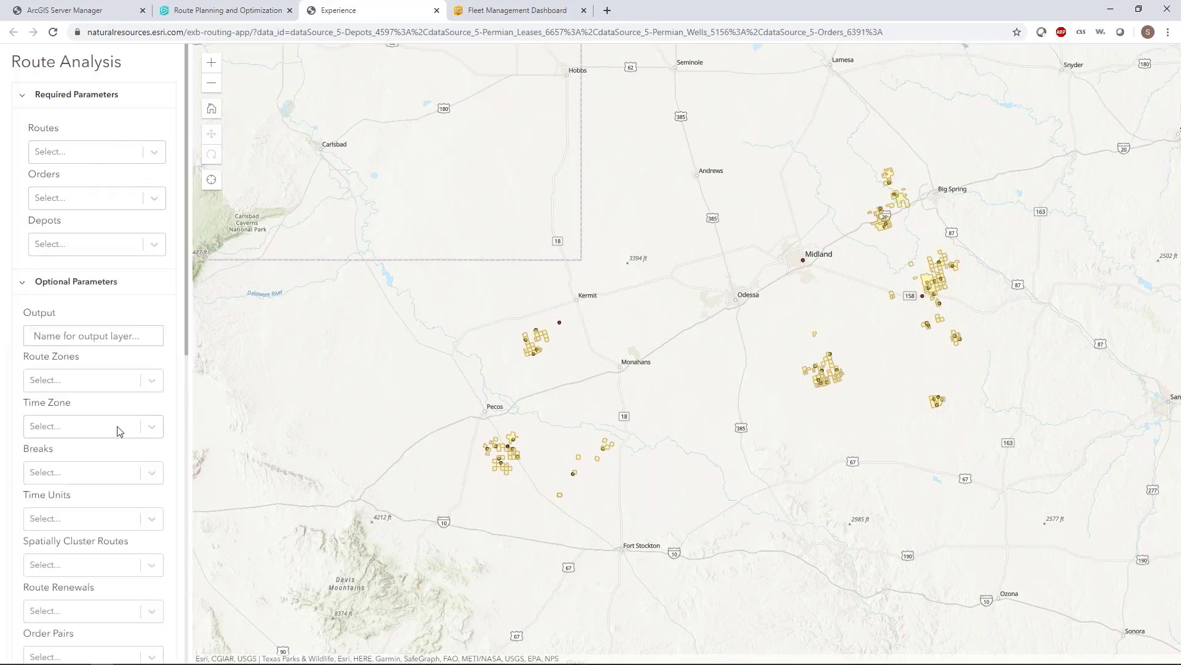
{"action": "left_click", "coordinate": [151, 381]}
{"action": "left_click", "coordinate": [151, 381]}
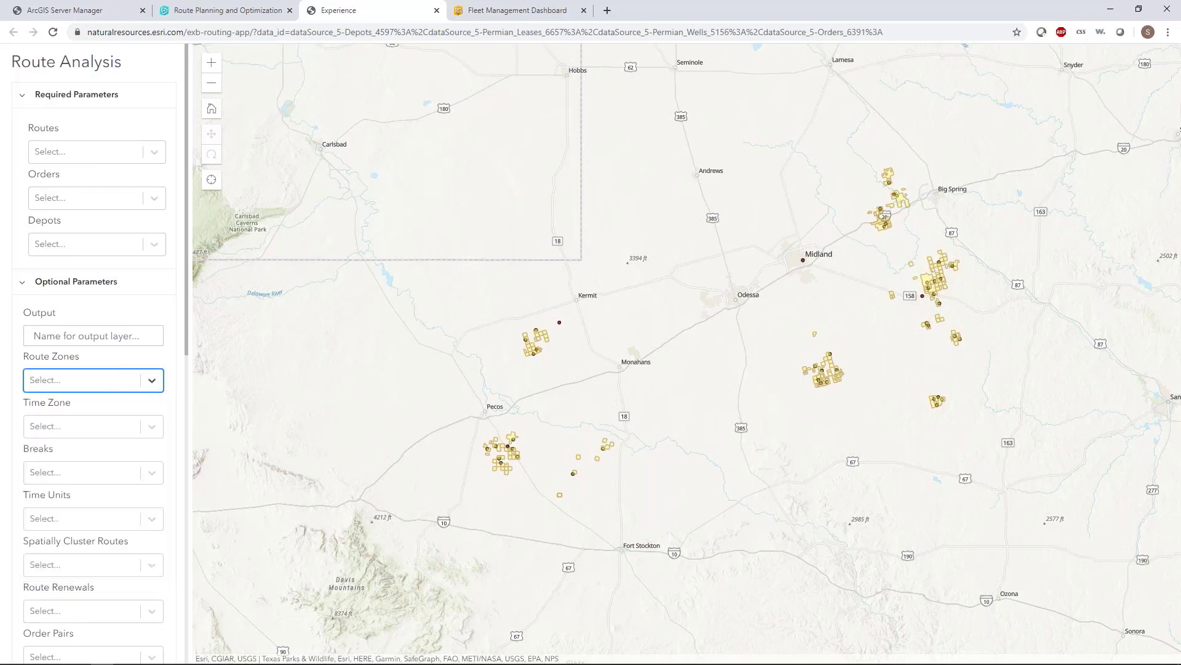
{"action": "left_click", "coordinate": [24, 286]}
Step: Set Routes to the Routes - Solve_Vehicle_Routing_Problem table, Orders to Orders and Depots to Depots, and try to solve the routes
{"action": "left_click", "coordinate": [153, 154]}
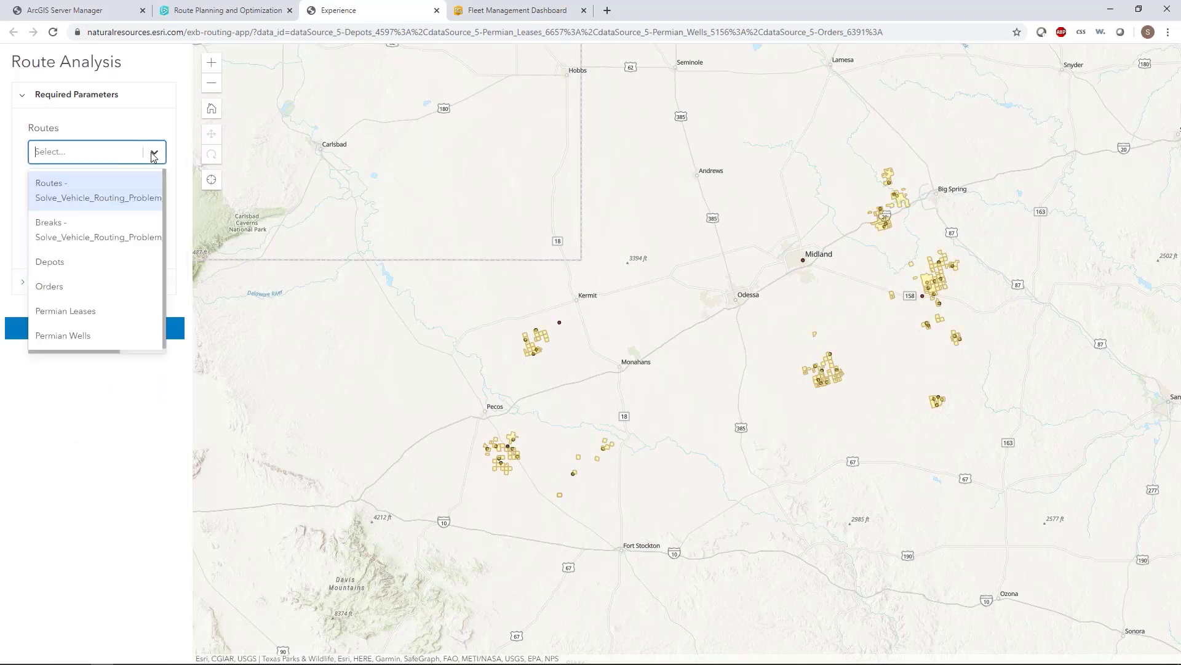
{"action": "left_click", "coordinate": [89, 286]}
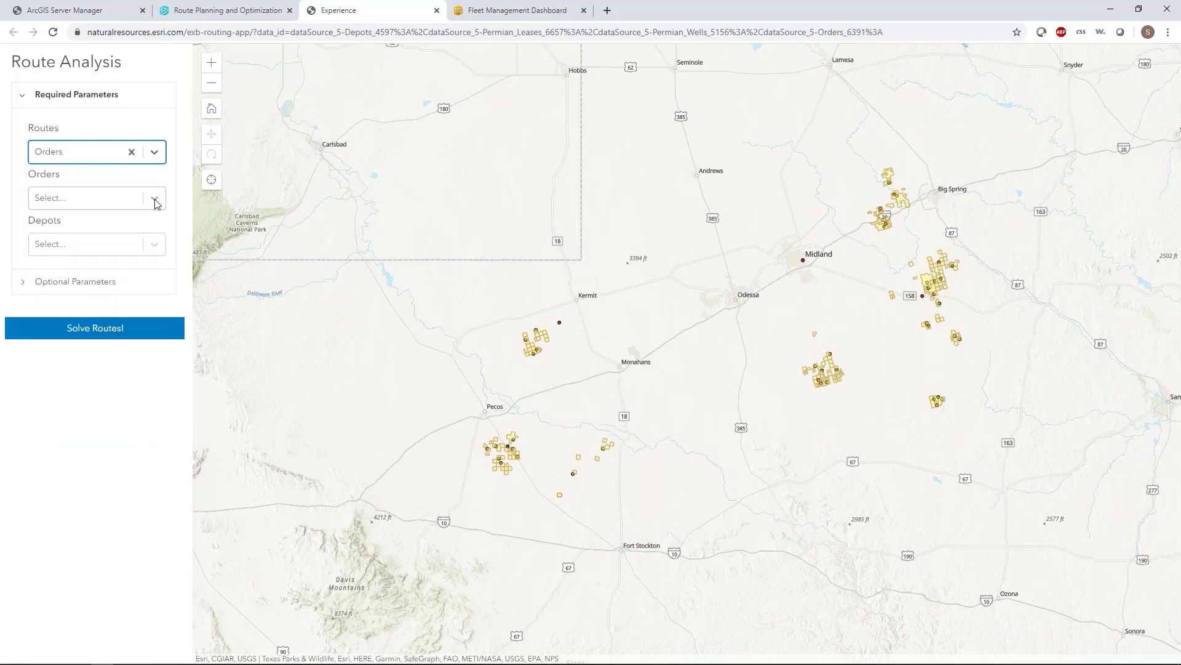
{"action": "left_click", "coordinate": [154, 198]}
{"action": "left_click", "coordinate": [86, 333]}
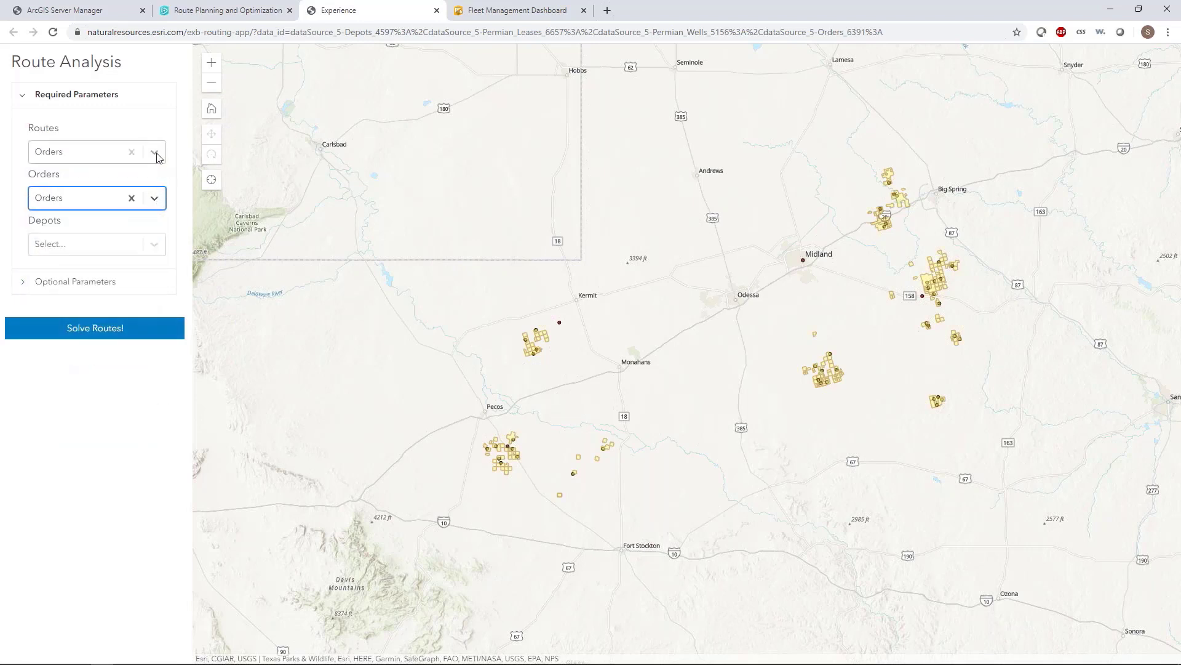
{"action": "left_click", "coordinate": [157, 157]}
{"action": "left_click", "coordinate": [139, 188]}
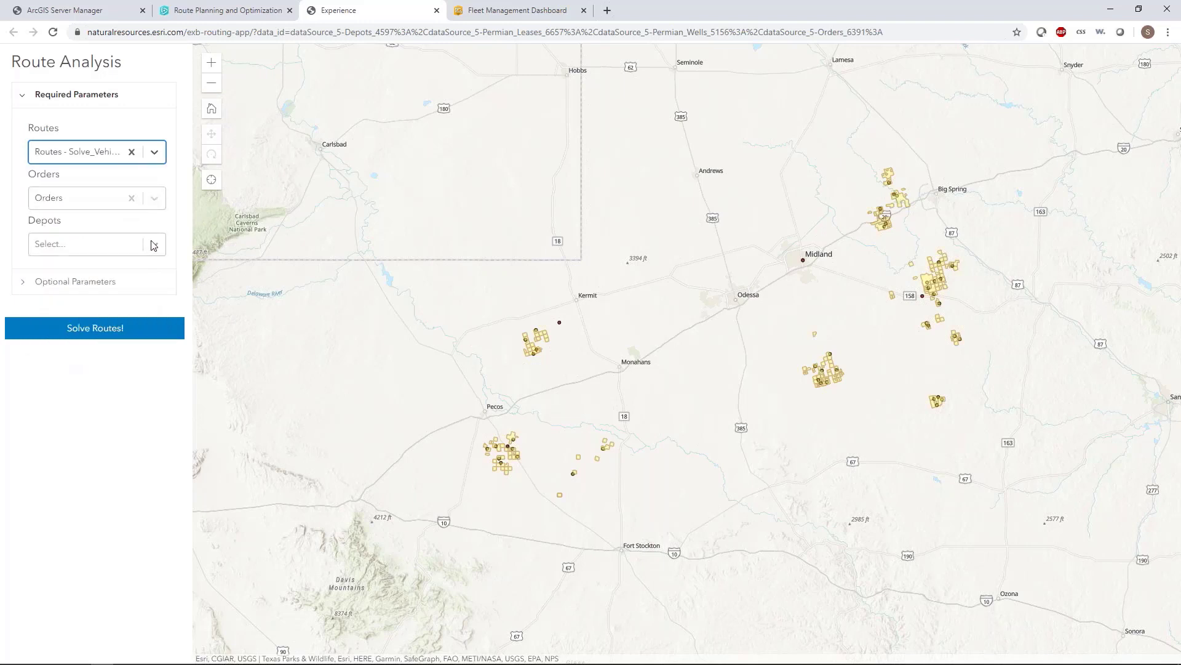
{"action": "left_click", "coordinate": [154, 244]}
{"action": "left_click", "coordinate": [110, 356]}
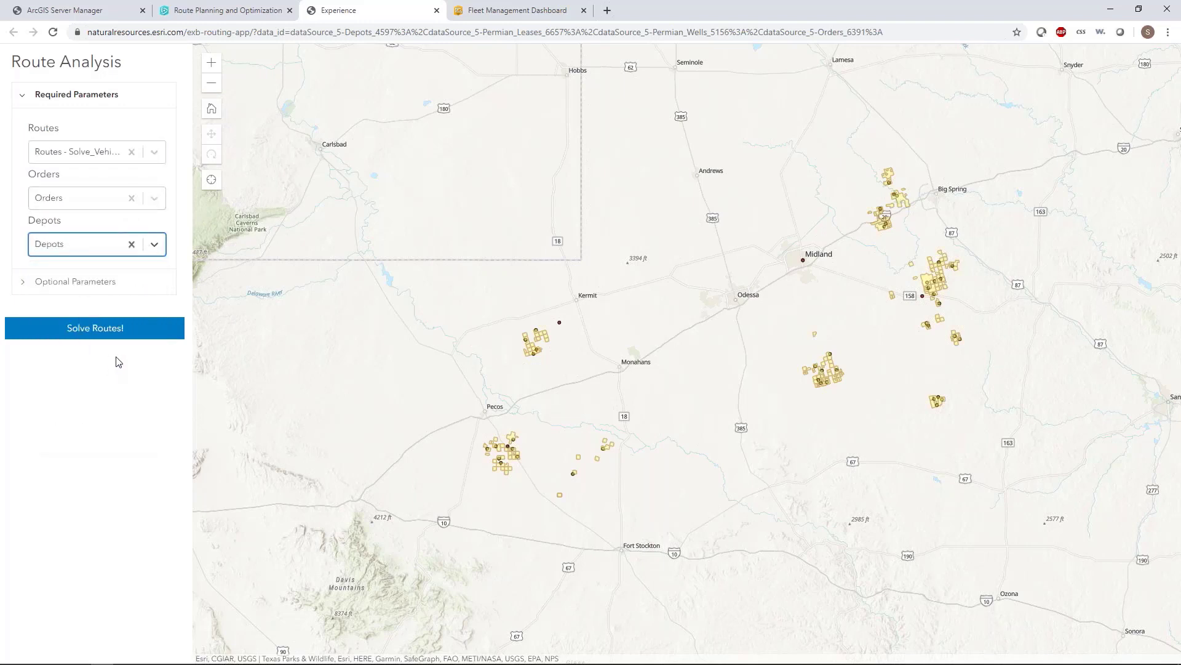
{"action": "left_click", "coordinate": [77, 338]}
{"action": "mouse_move", "coordinate": [373, 662]}
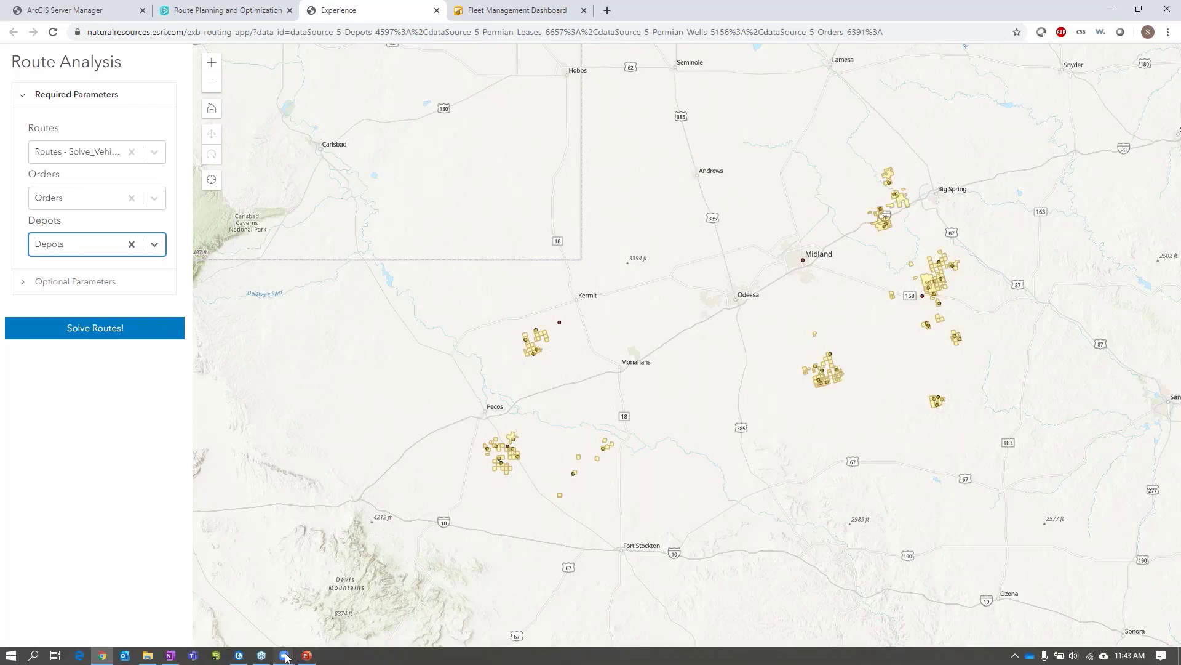
{"action": "mouse_move", "coordinate": [287, 657]}
{"action": "left_click", "coordinate": [340, 621]}
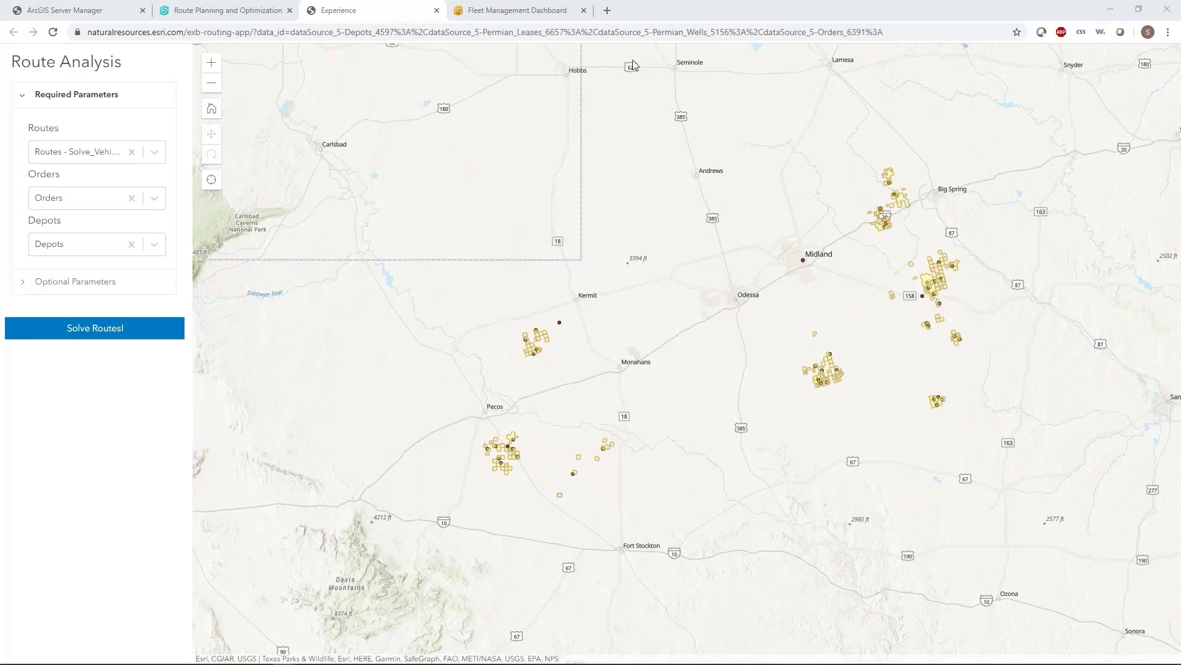
Step: Switch to the Fleet Management Dashboard, reload it and examine the field crew routes on the map from Pecos to Big Spring
{"action": "left_click", "coordinate": [506, 11]}
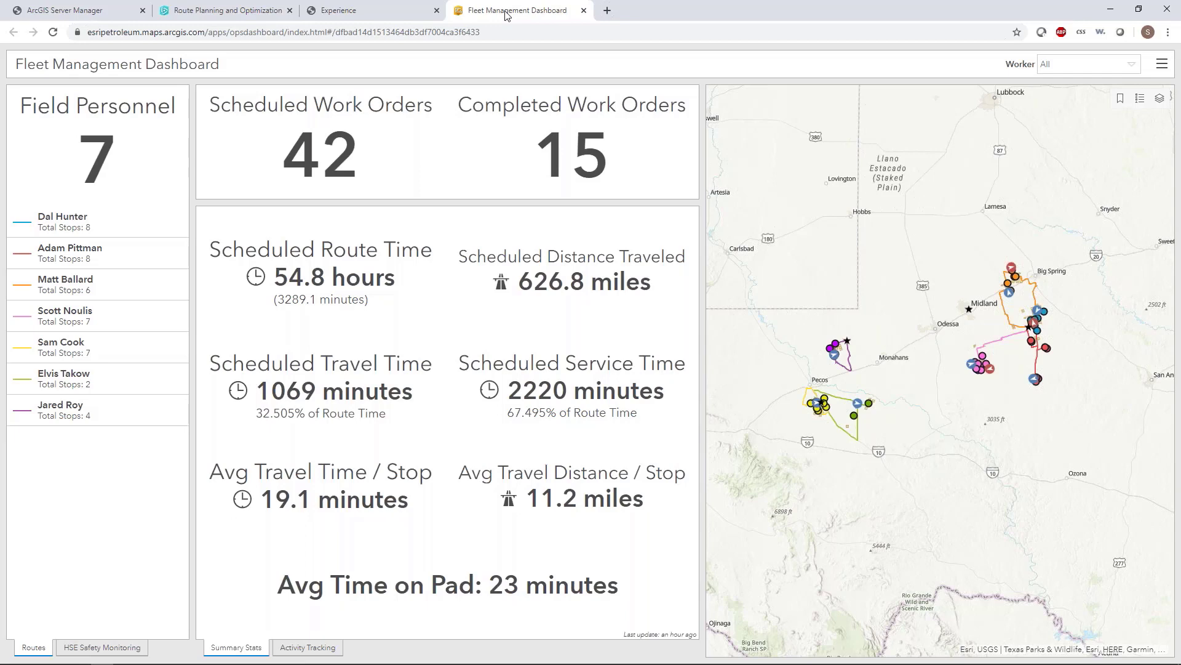
{"action": "left_click", "coordinate": [54, 32]}
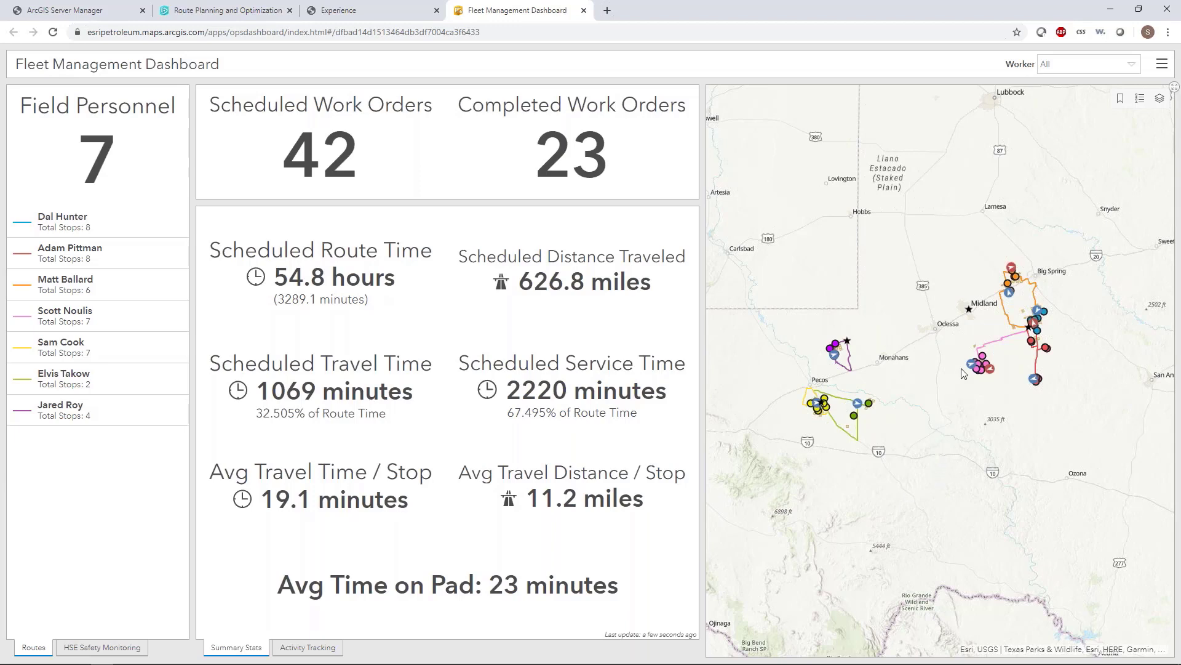
{"action": "scroll", "coordinate": [961, 370], "scroll_direction": "up", "scroll_amount": 1}
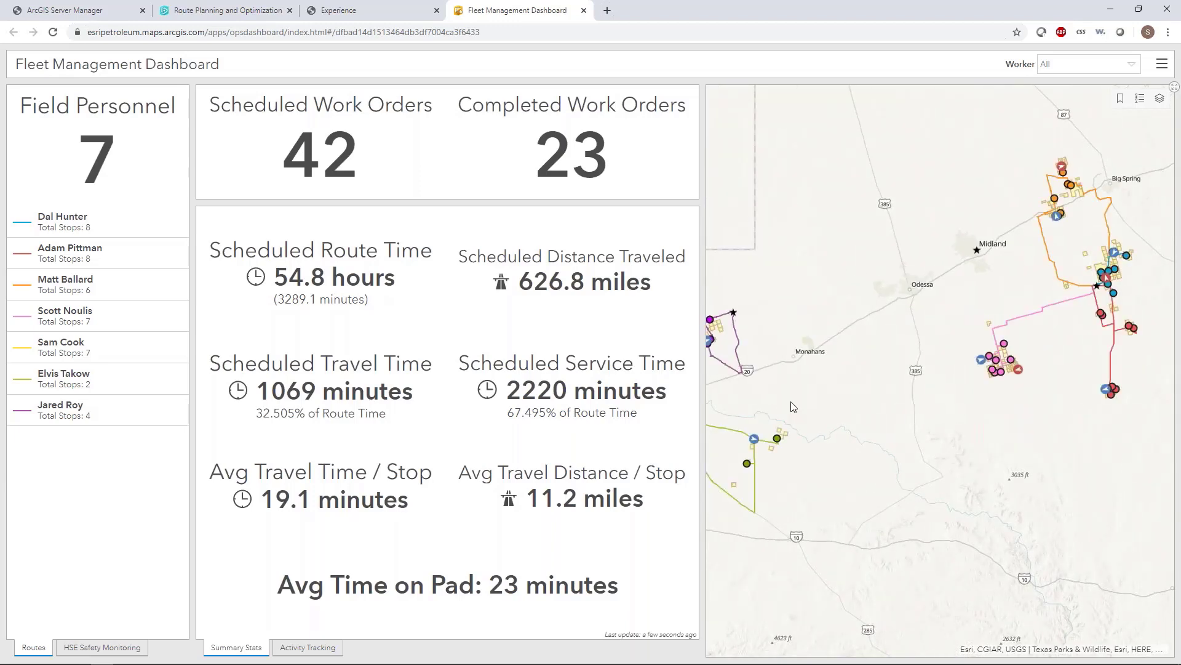
{"action": "left_click_drag", "start_coordinate": [805, 401], "coordinate": [900, 397]}
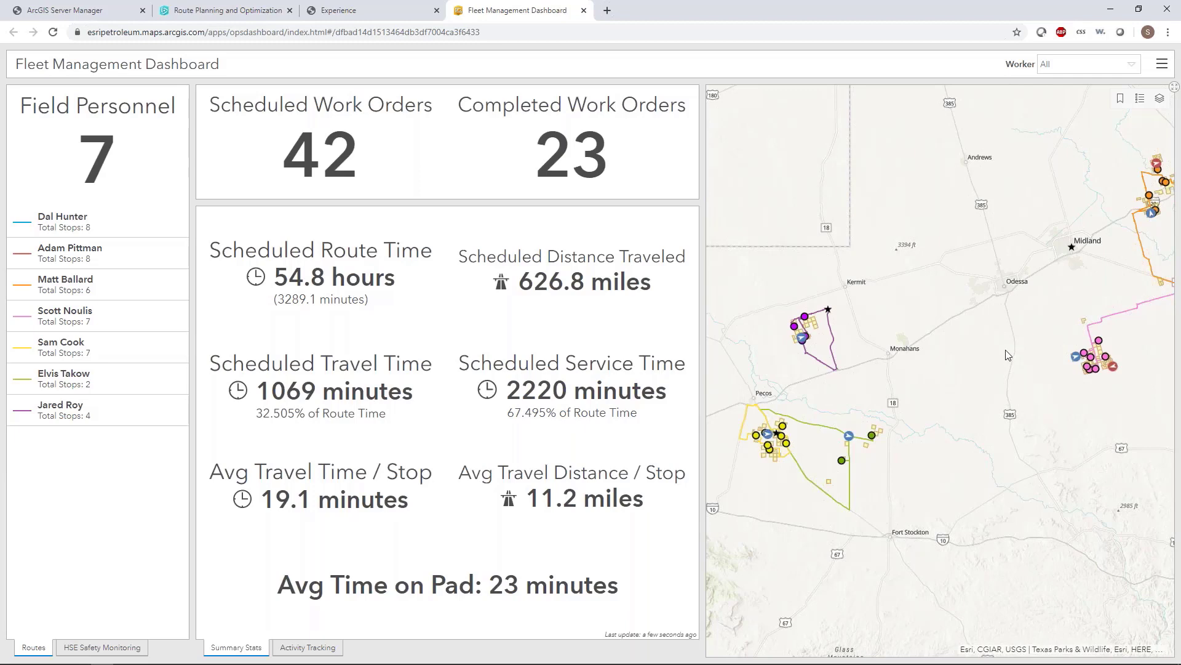
{"action": "left_click_drag", "start_coordinate": [998, 351], "coordinate": [953, 372]}
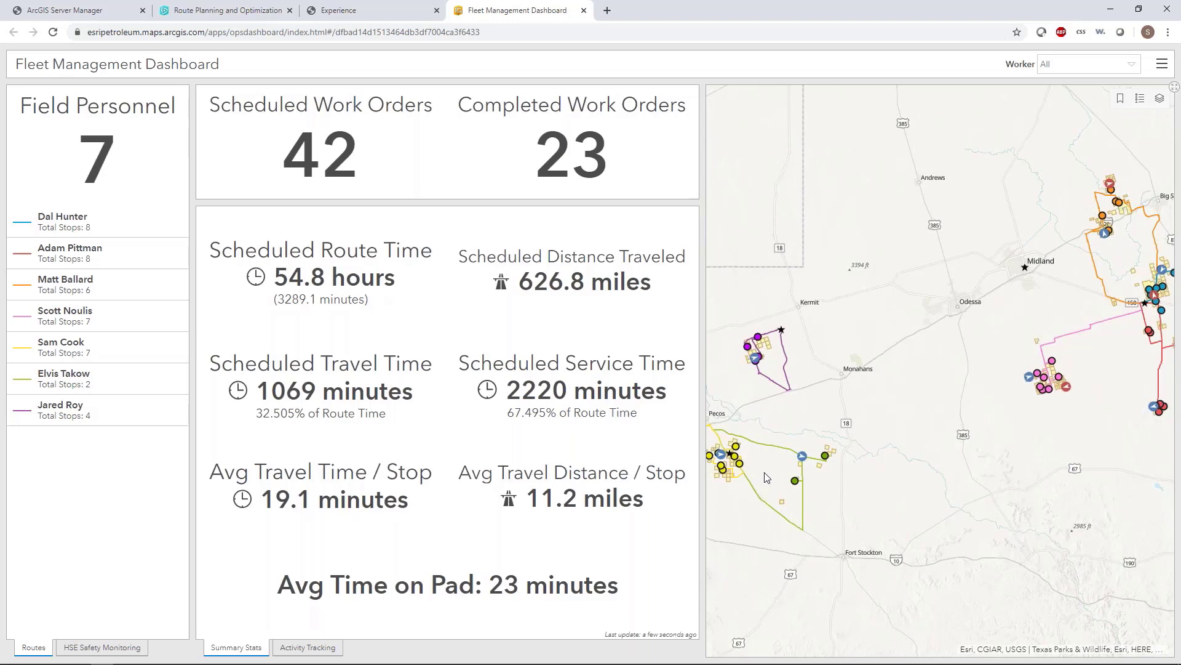
{"action": "left_click_drag", "start_coordinate": [774, 470], "coordinate": [789, 468]}
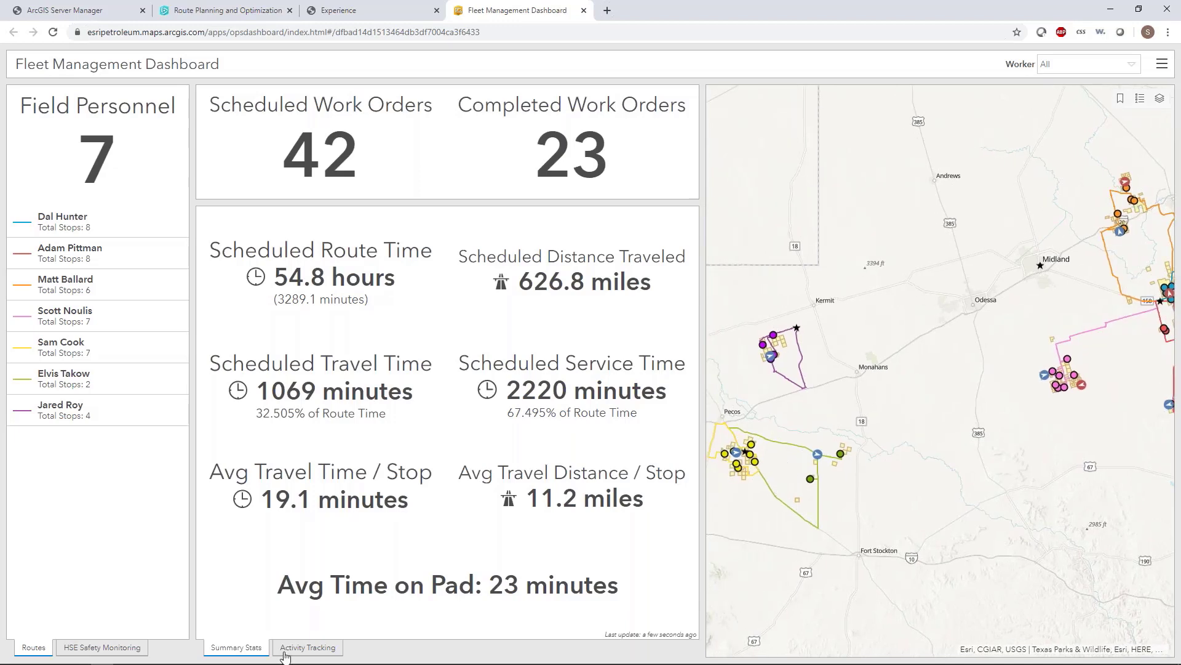
Step: Show Activity Tracking for the first listed field worker and review that worker's route and scheduled stops
{"action": "left_click", "coordinate": [288, 651]}
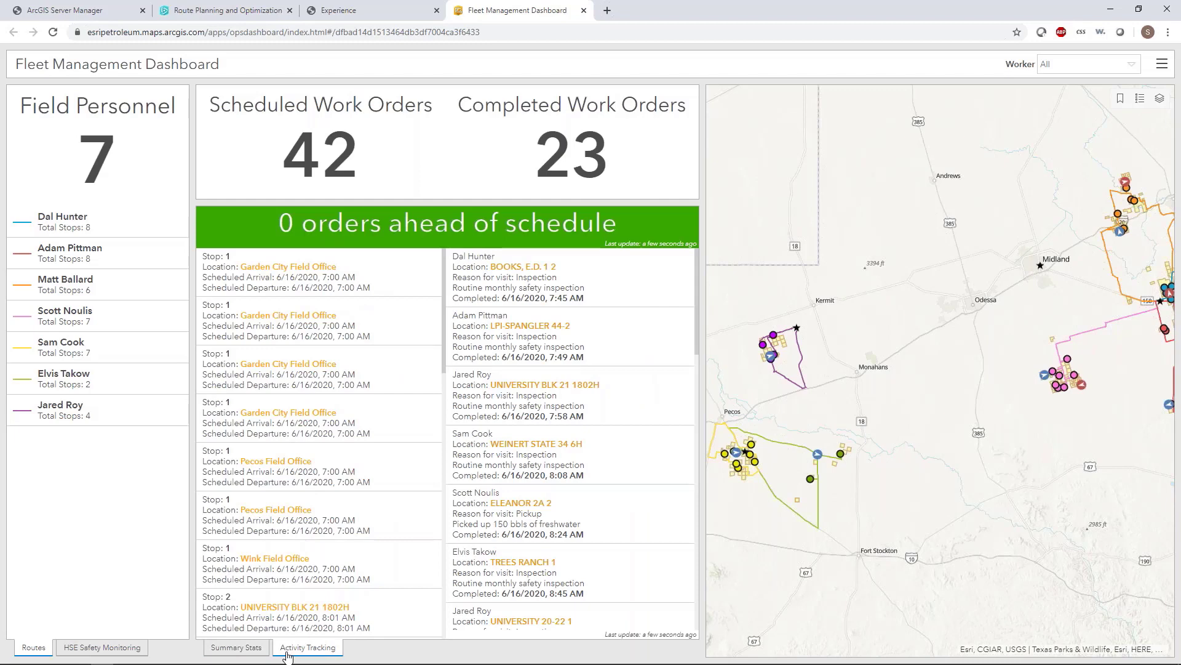
{"action": "left_click", "coordinate": [84, 234]}
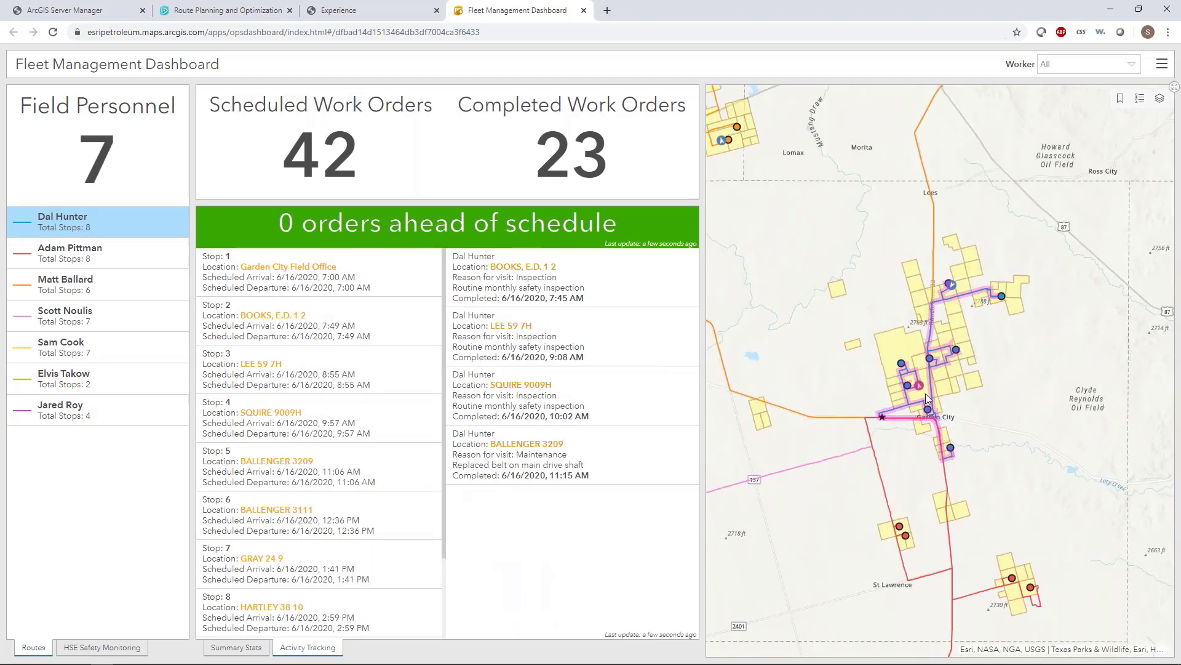
{"action": "scroll", "coordinate": [926, 374], "scroll_direction": "up", "scroll_amount": 1}
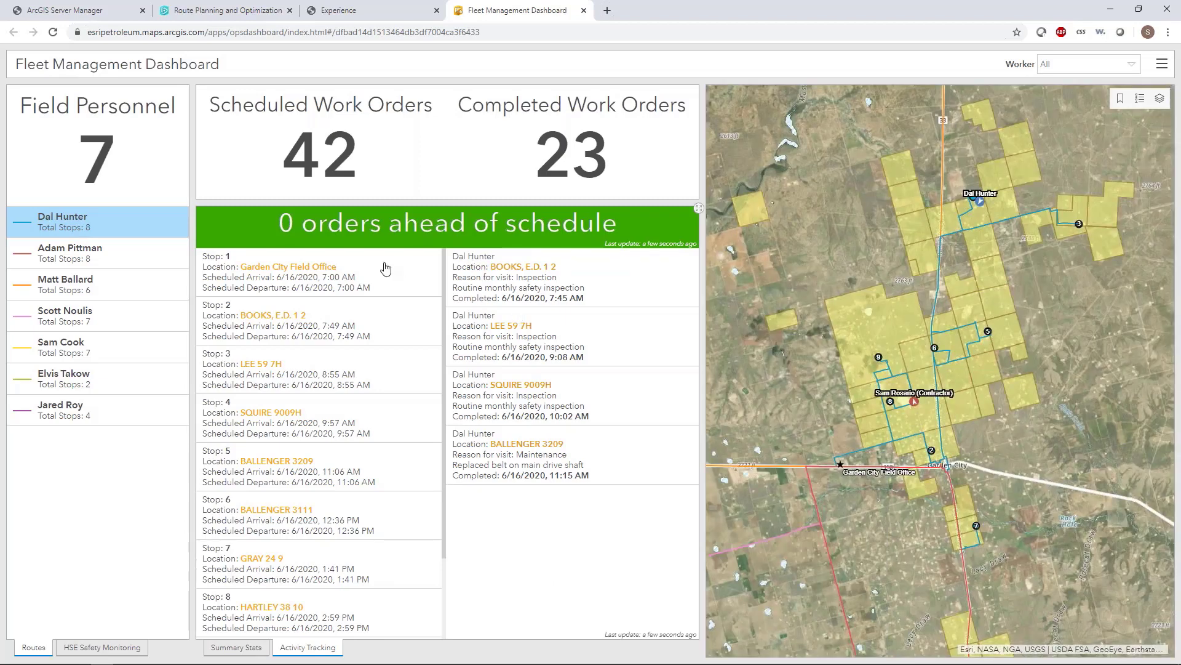
{"action": "scroll", "coordinate": [369, 588], "scroll_direction": "down", "scroll_amount": 2}
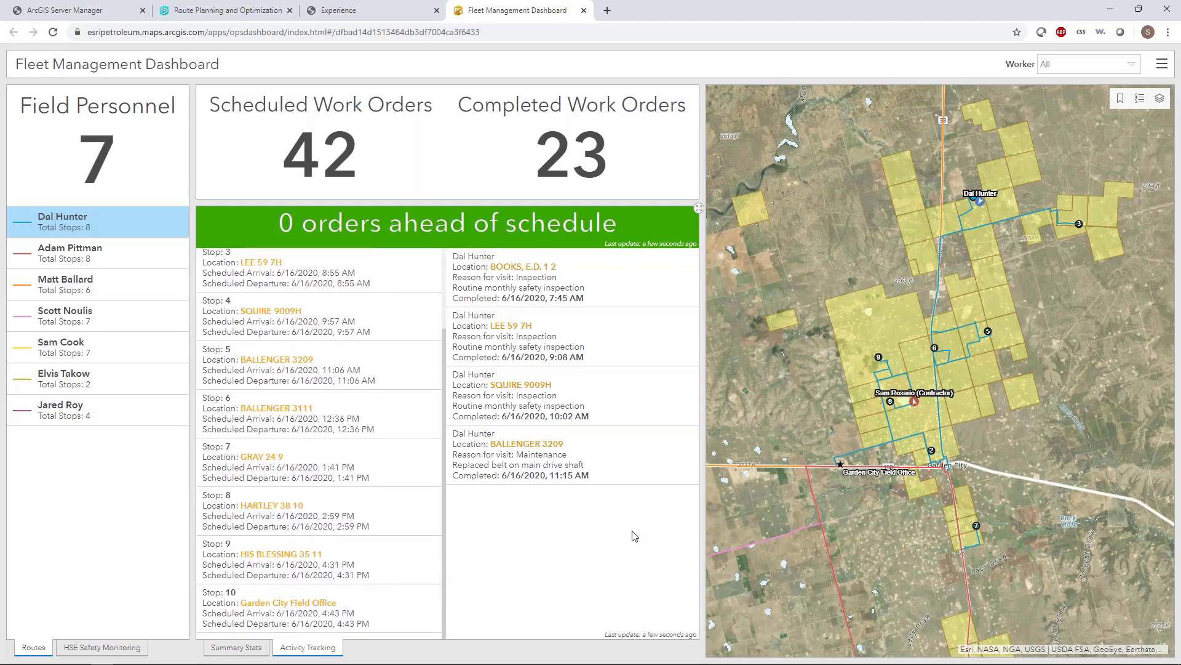
{"action": "scroll", "coordinate": [365, 359], "scroll_direction": "up", "scroll_amount": 2}
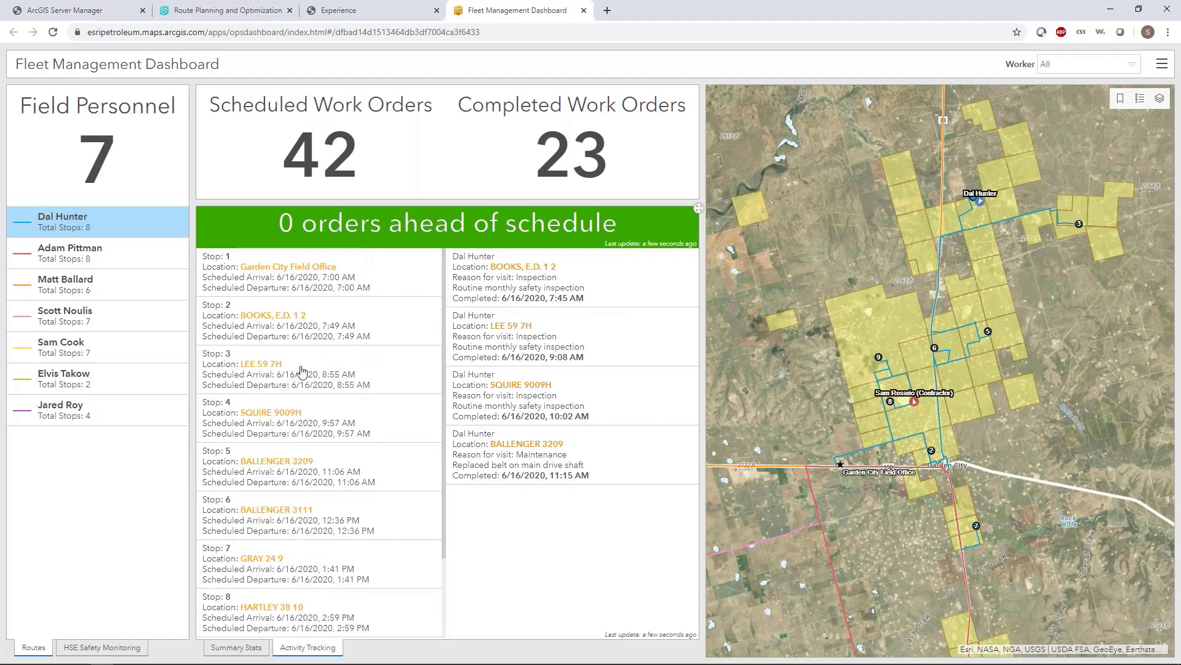
{"action": "left_click", "coordinate": [269, 329]}
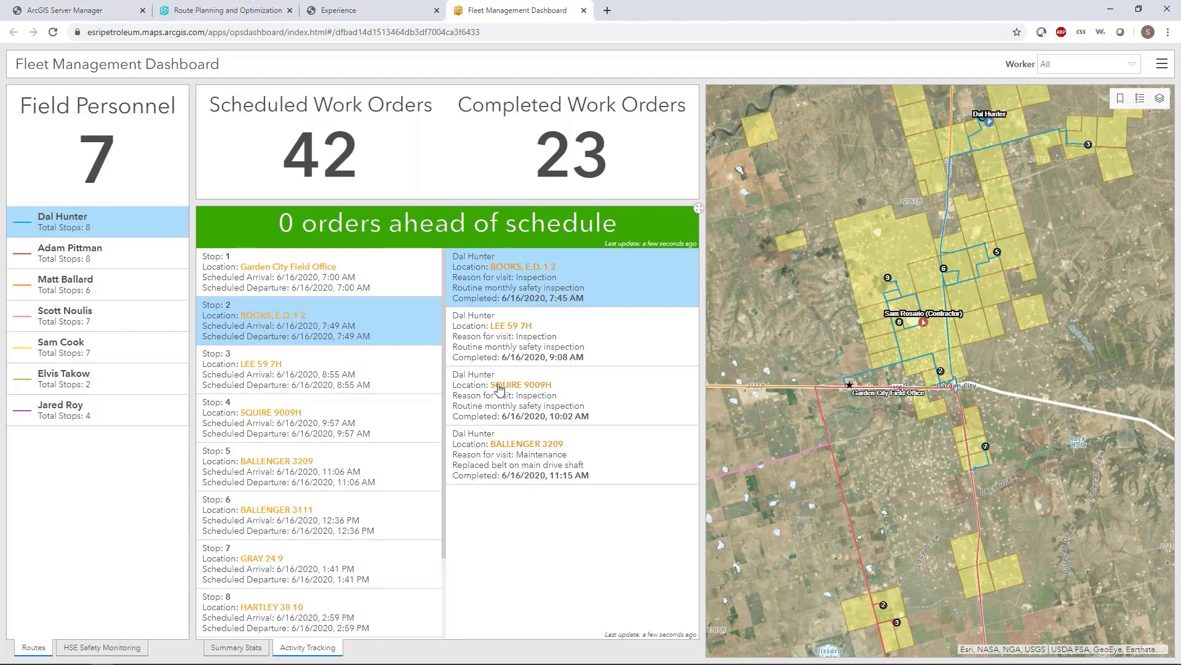
{"action": "left_click", "coordinate": [326, 477]}
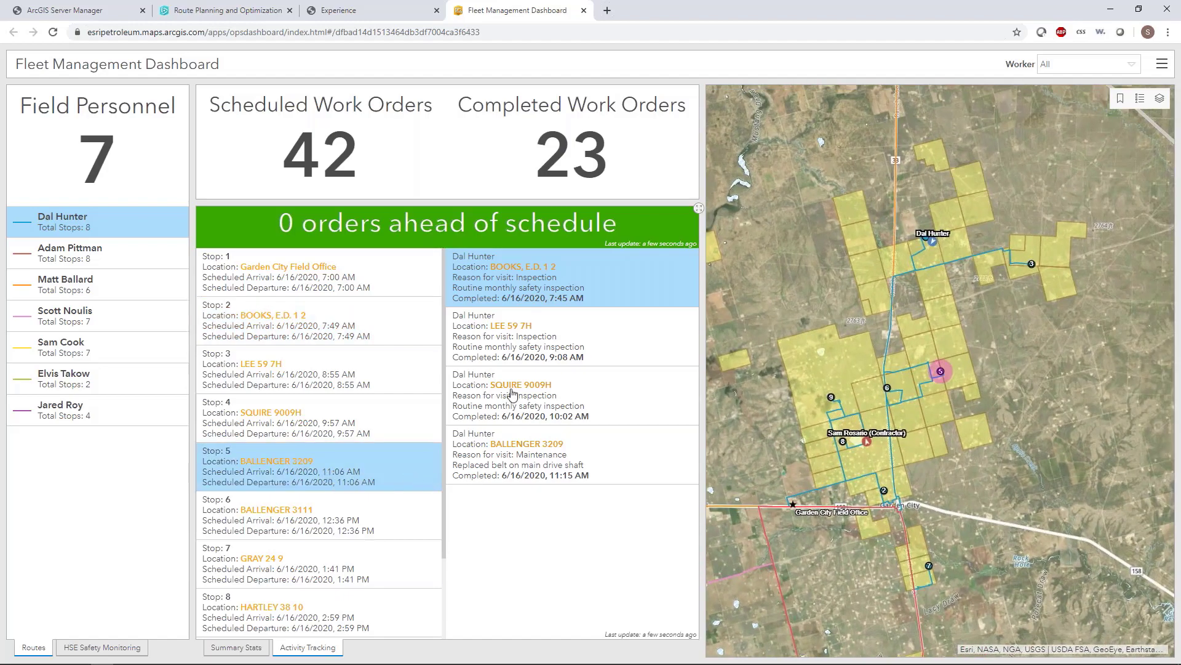
{"action": "left_click", "coordinate": [503, 407]}
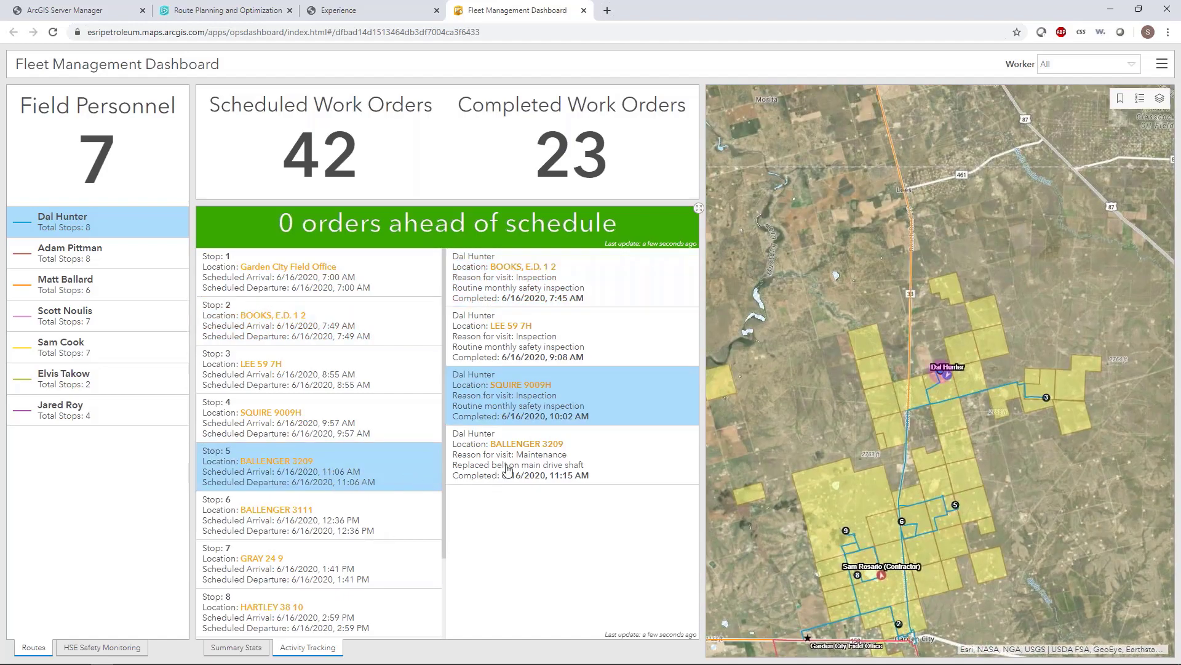
{"action": "left_click", "coordinate": [507, 470]}
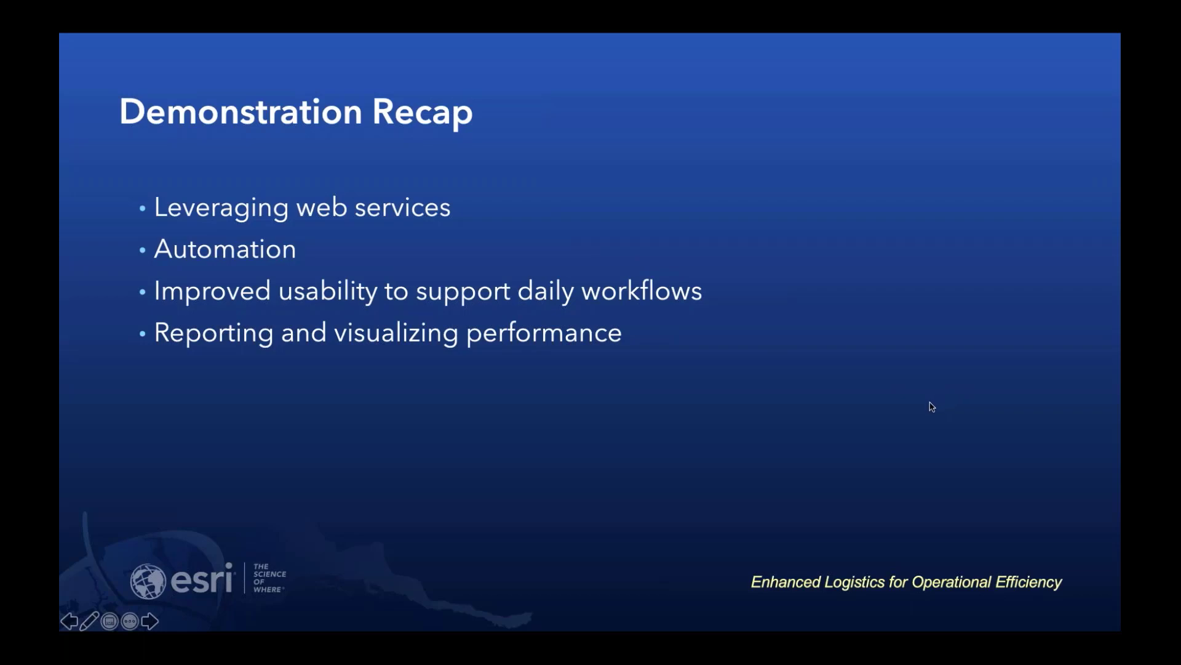
{"action": "left_click", "coordinate": [485, 433]}
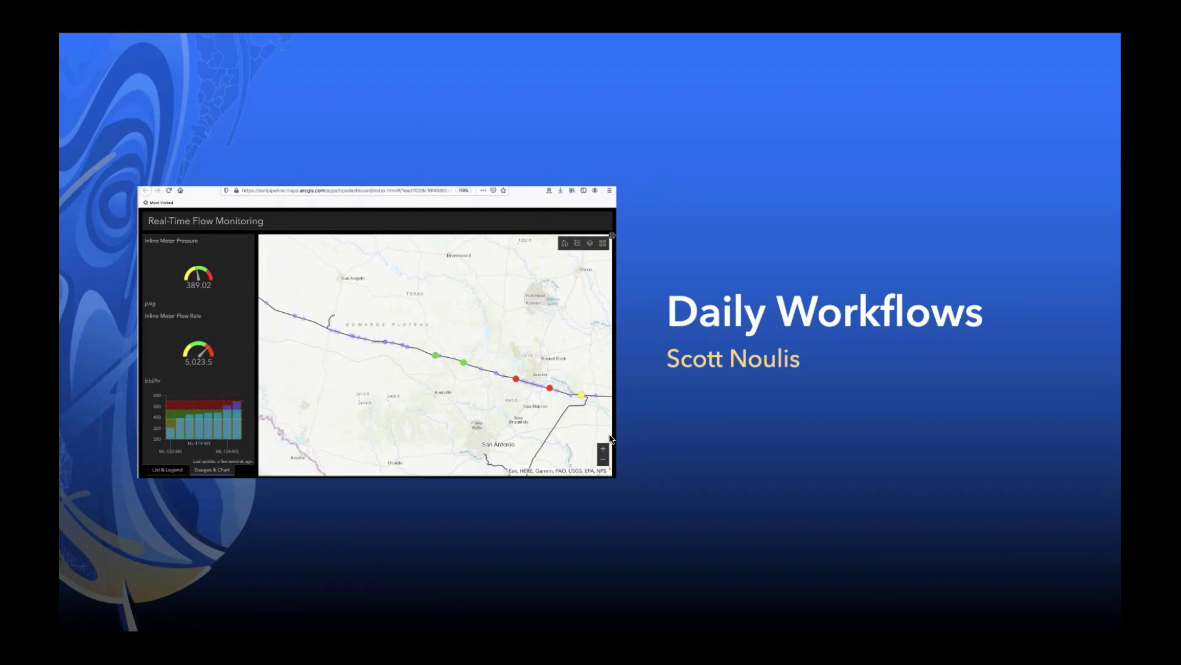
{"action": "key", "text": "Left"}
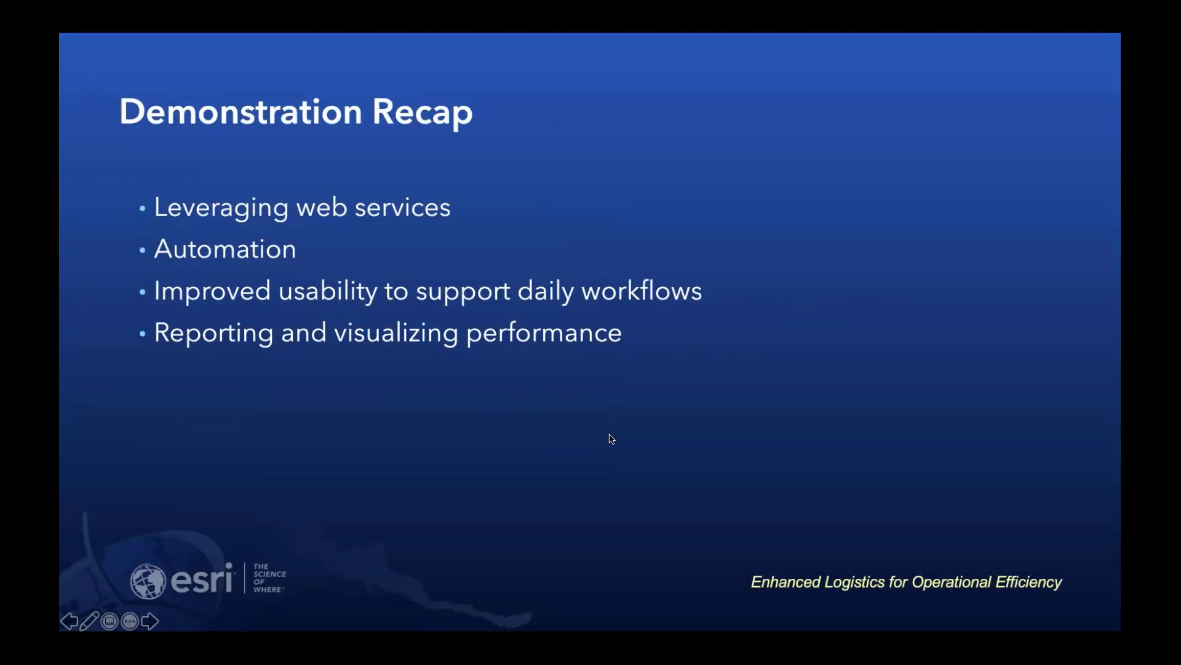